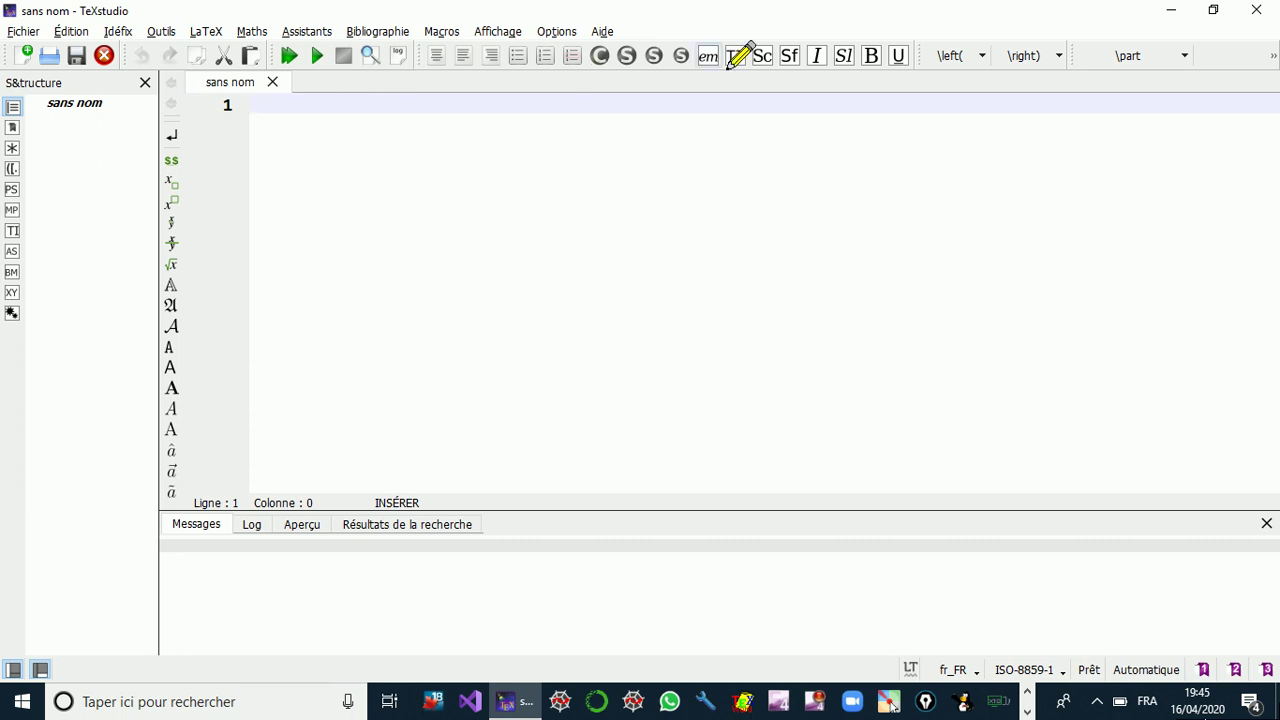
# - Open the TeXstudio configuration and set the general colour theme to Moderne
pyautogui.click(556, 31)
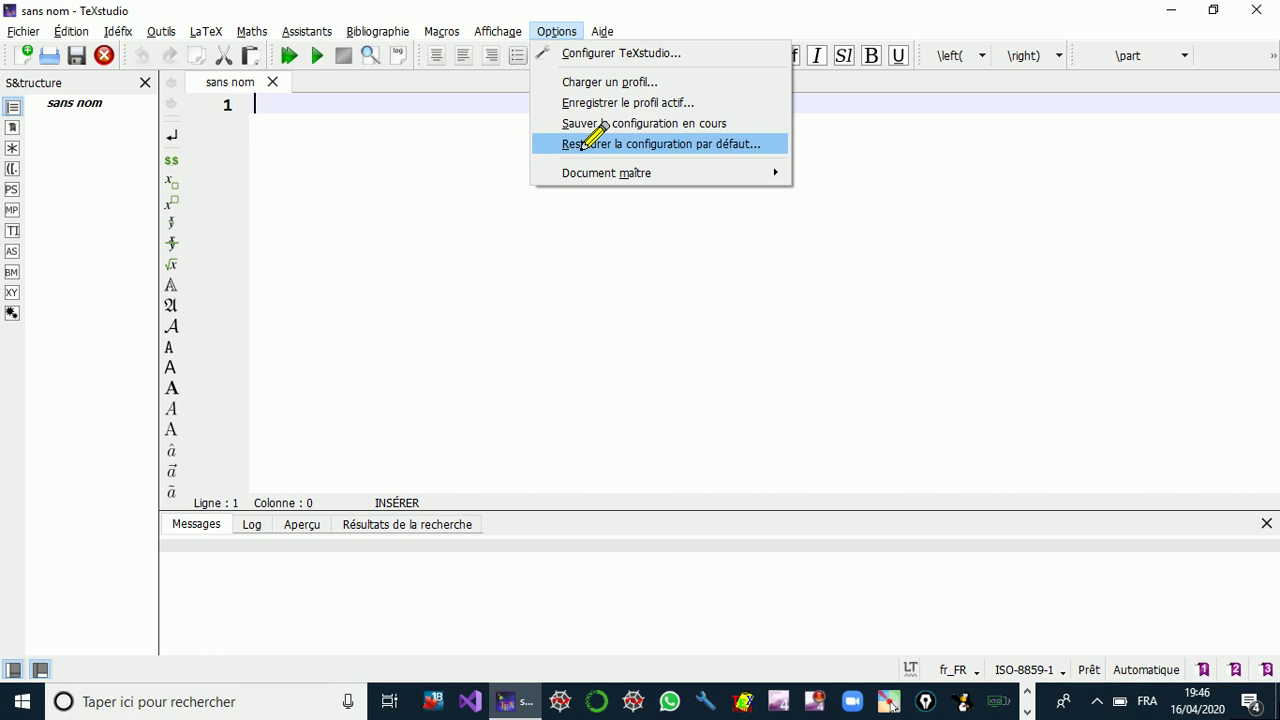
pyautogui.click(617, 55)
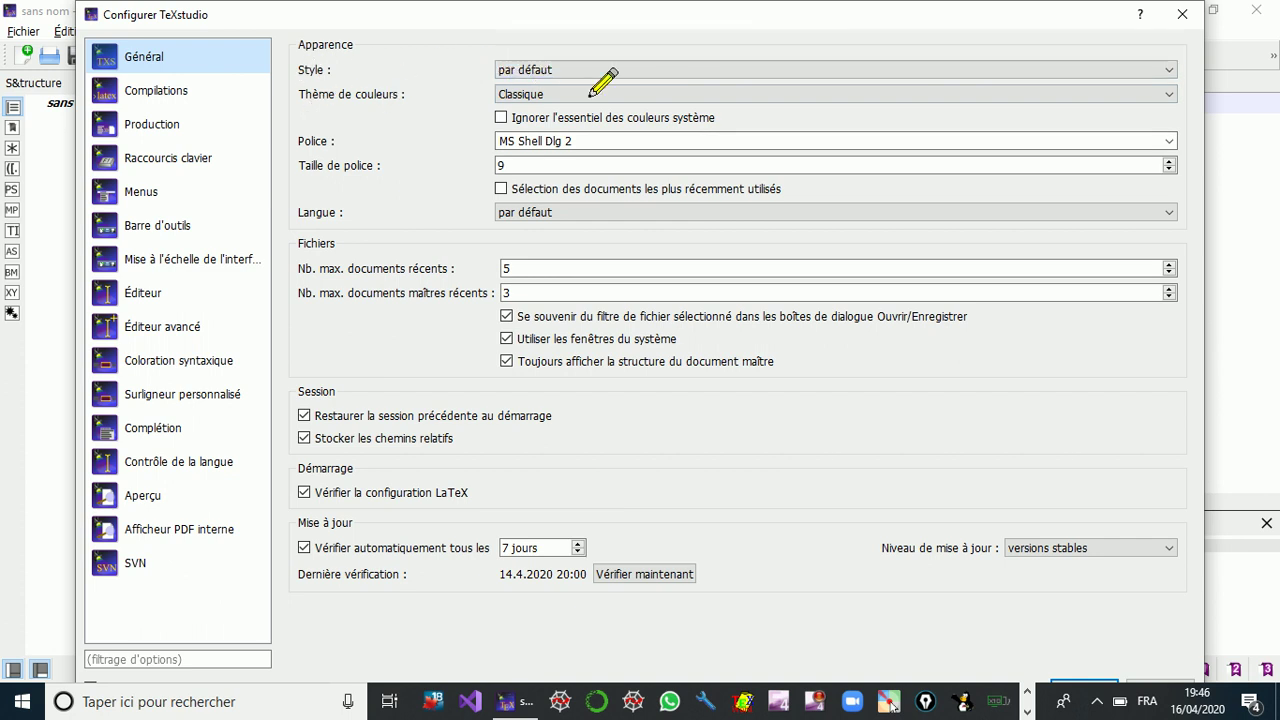
pyautogui.click(1165, 90)
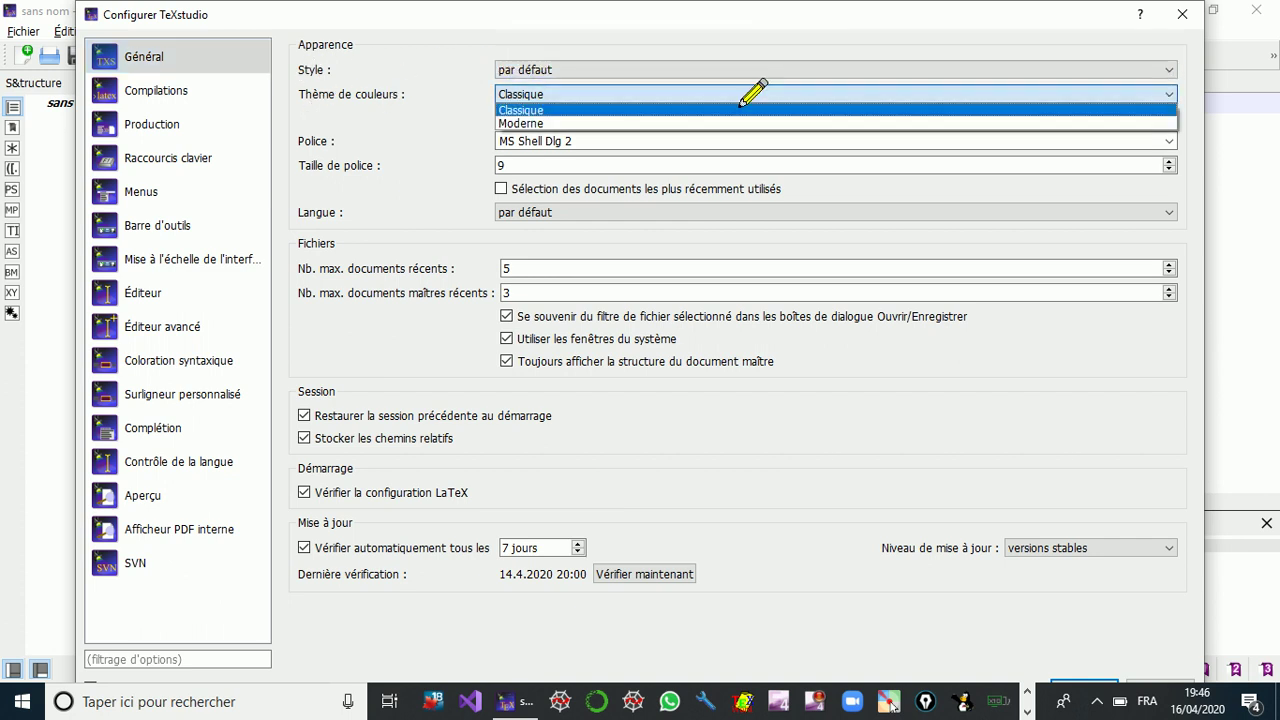
pyautogui.click(545, 120)
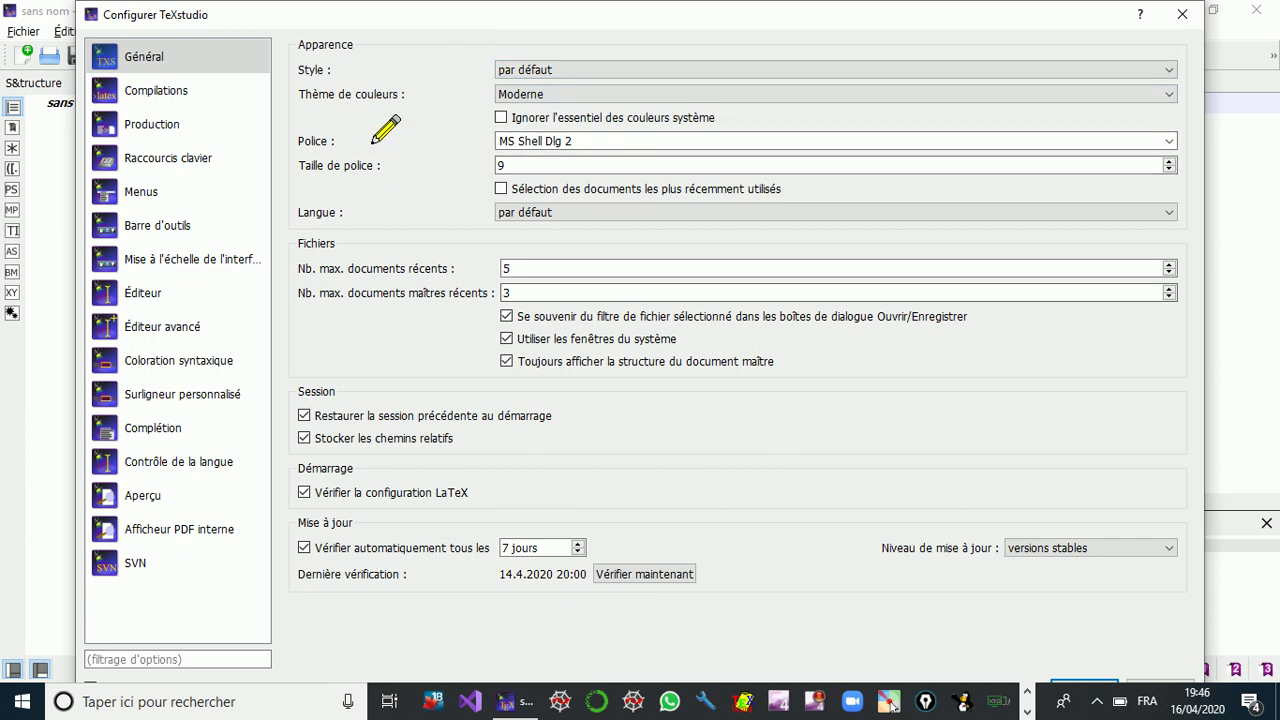
# - Review the interface language, the maximum number of recent documents and the editor settings in the configuration
pyautogui.click(1170, 213)
pyautogui.click(1166, 209)
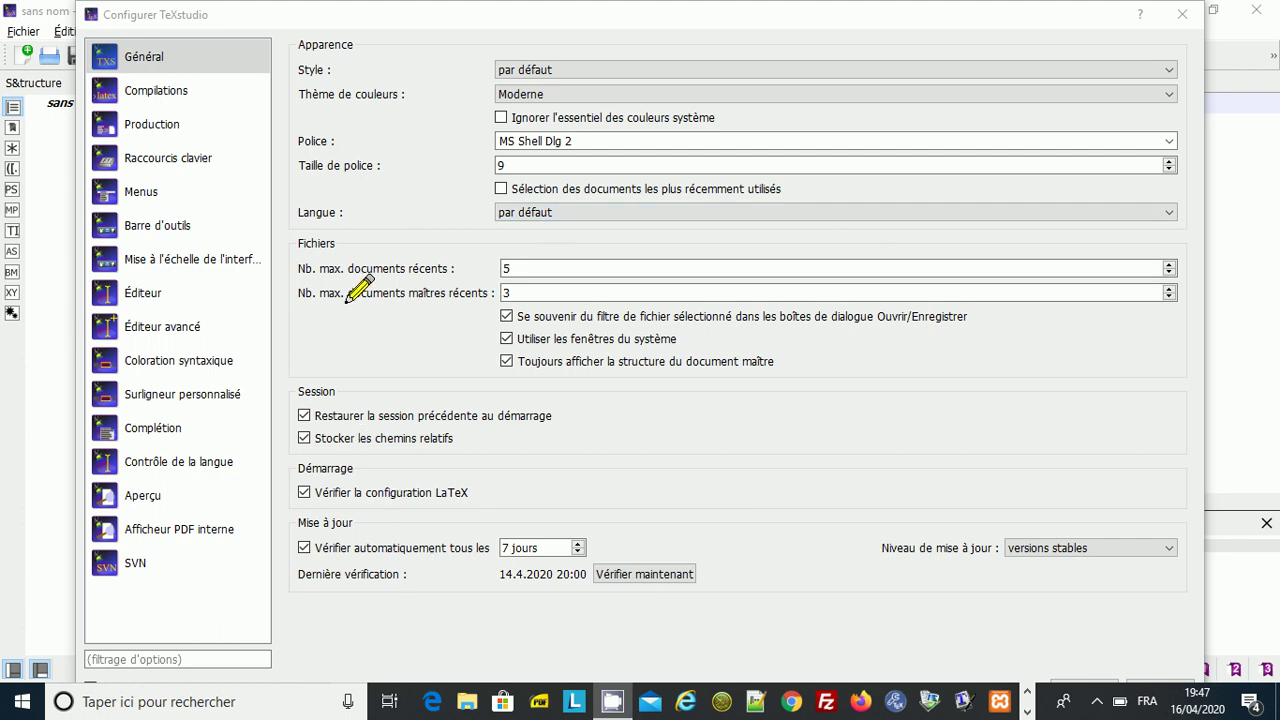
pyautogui.click(499, 273)
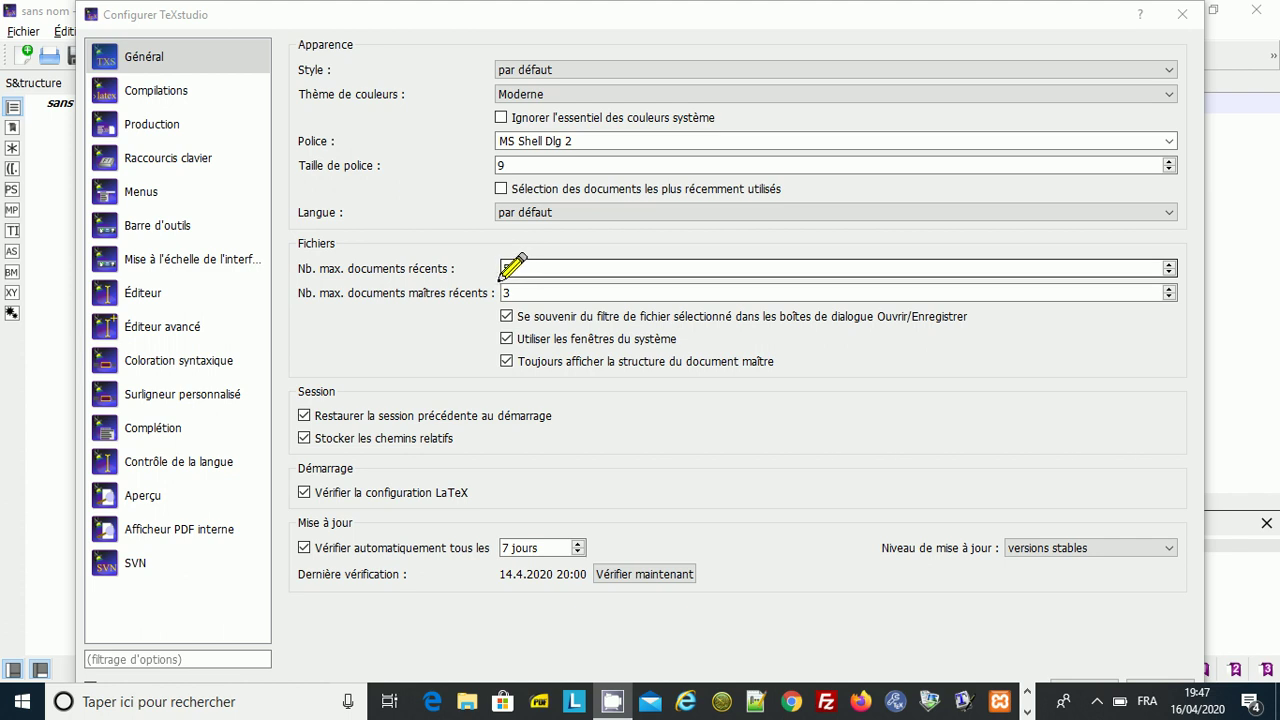
pyautogui.write('5')
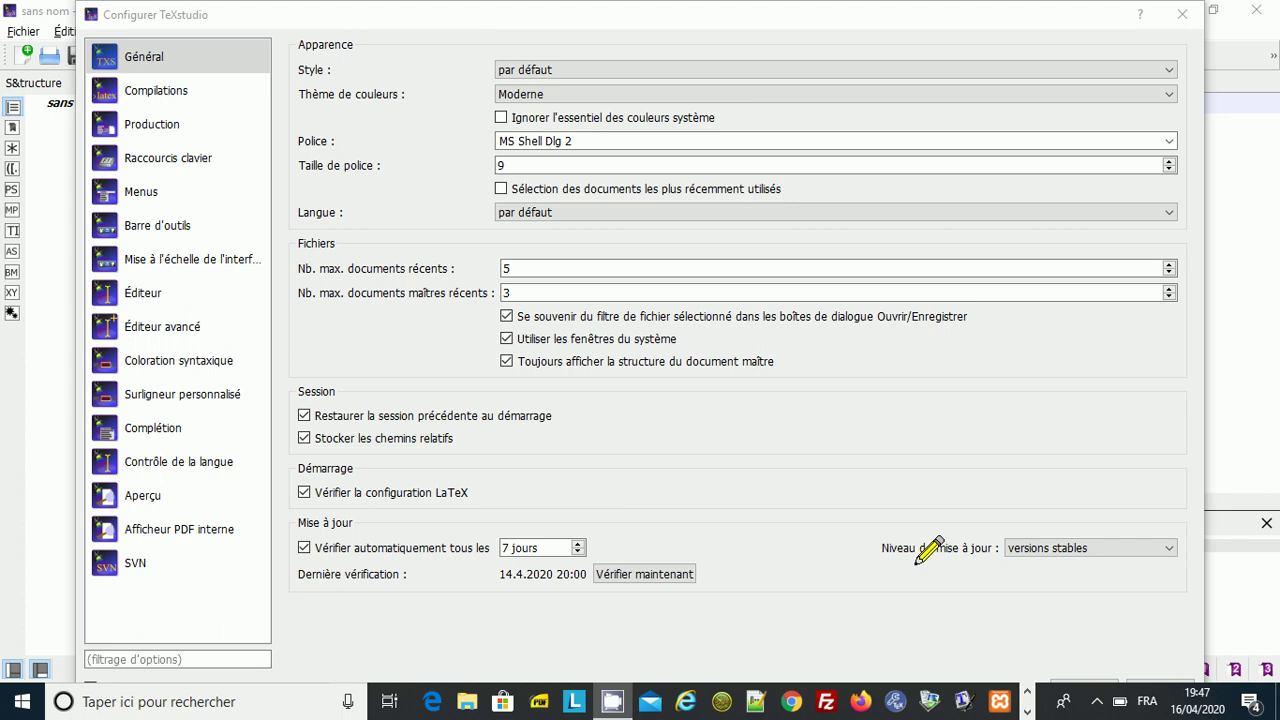
pyautogui.click(124, 300)
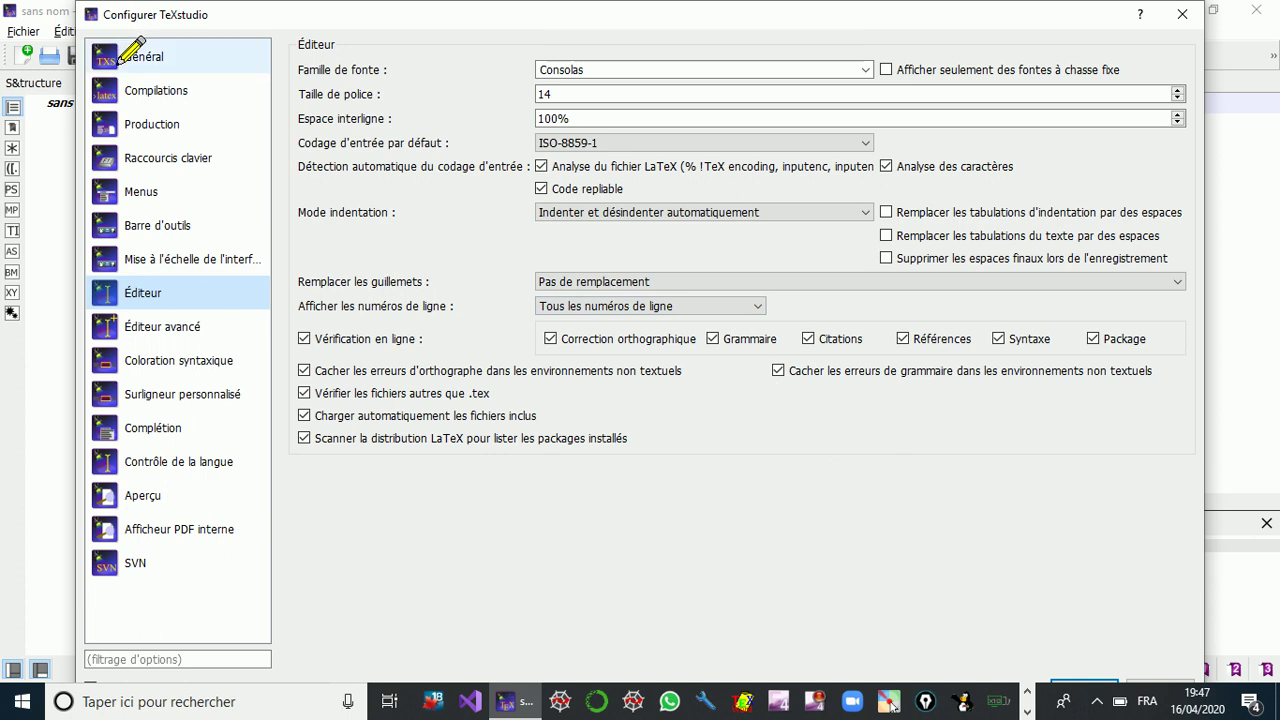
pyautogui.click(125, 55)
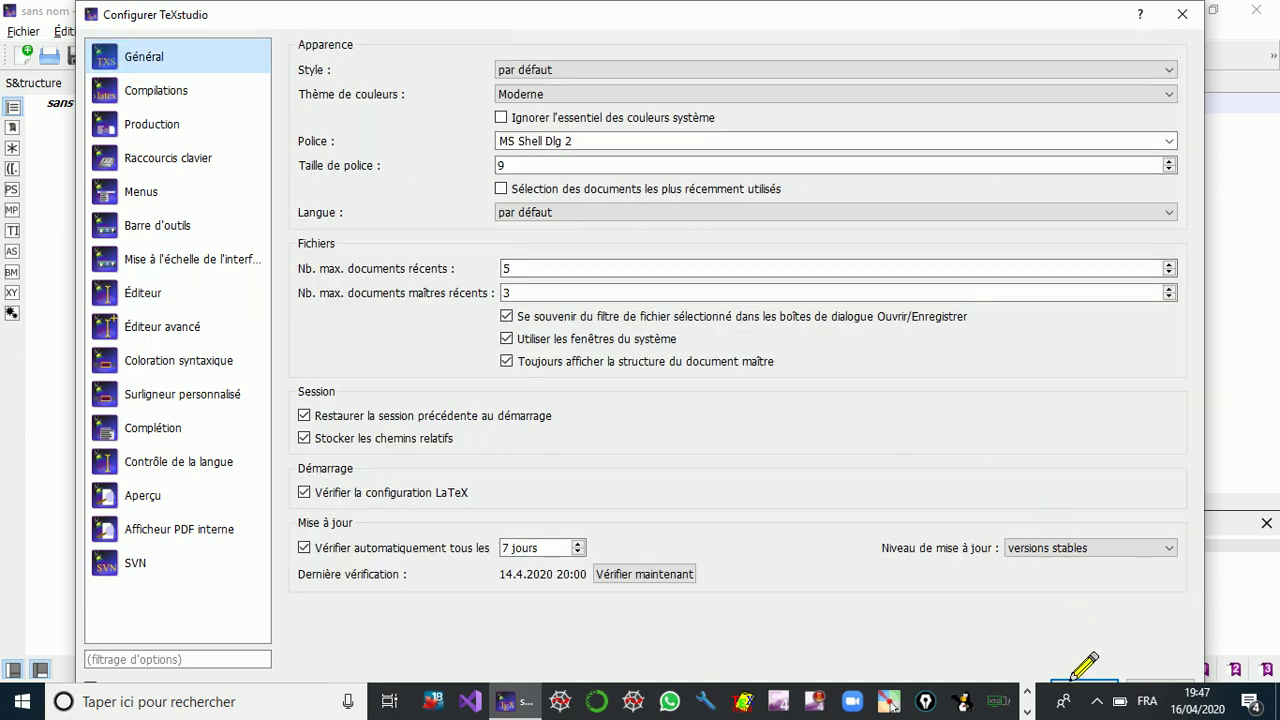
# - Apply the configuration changes and dismiss the notice
pyautogui.moveTo(985, 12); pyautogui.dragTo(972, 8)
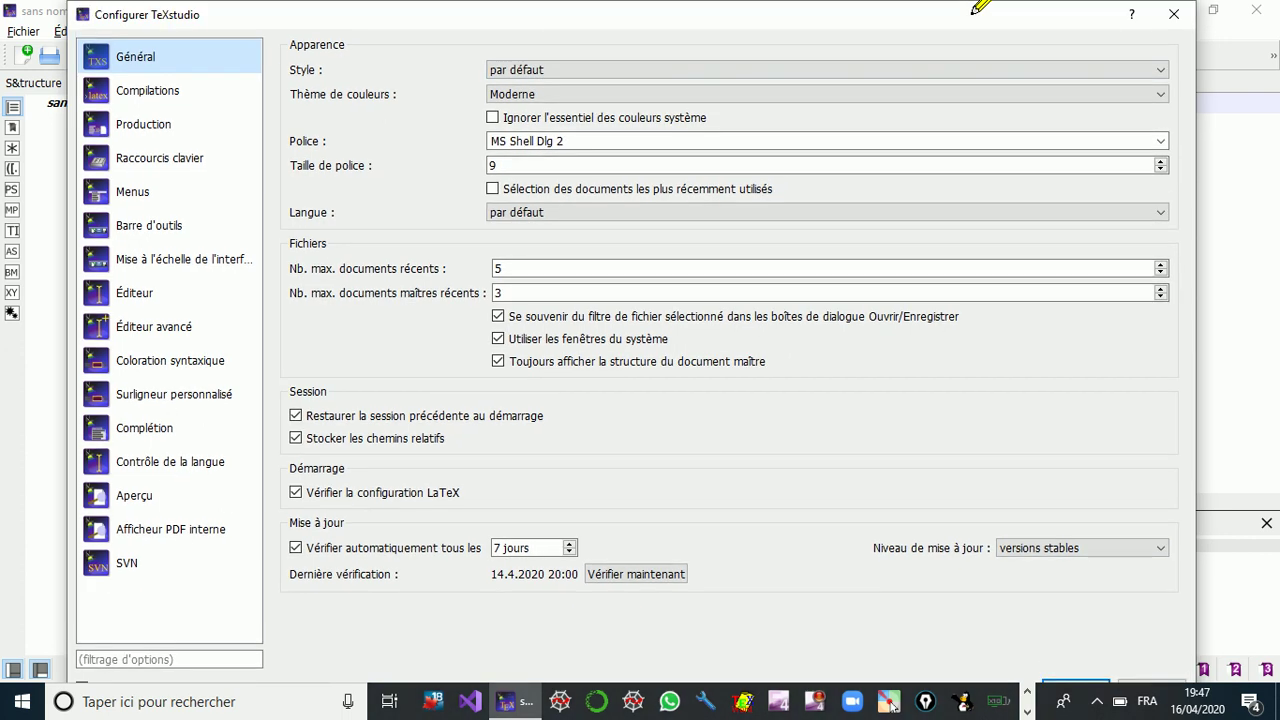
pyautogui.click(1081, 696)
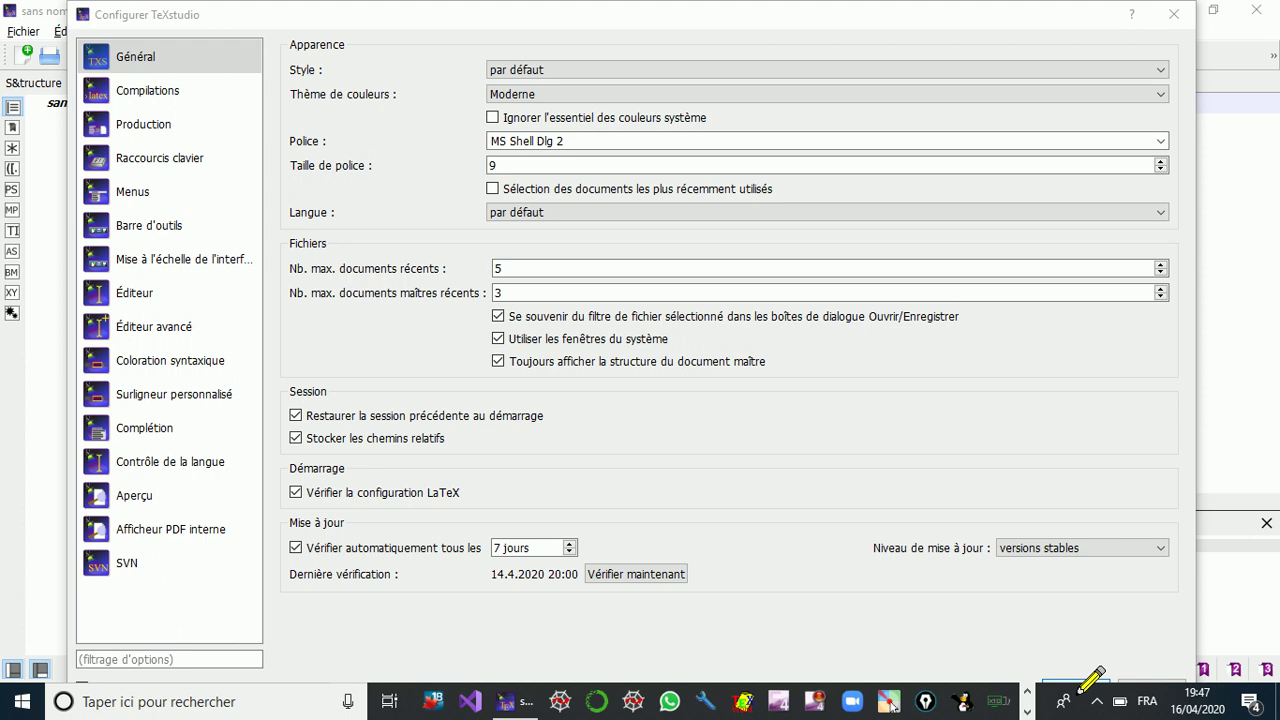
pyautogui.click(1080, 683)
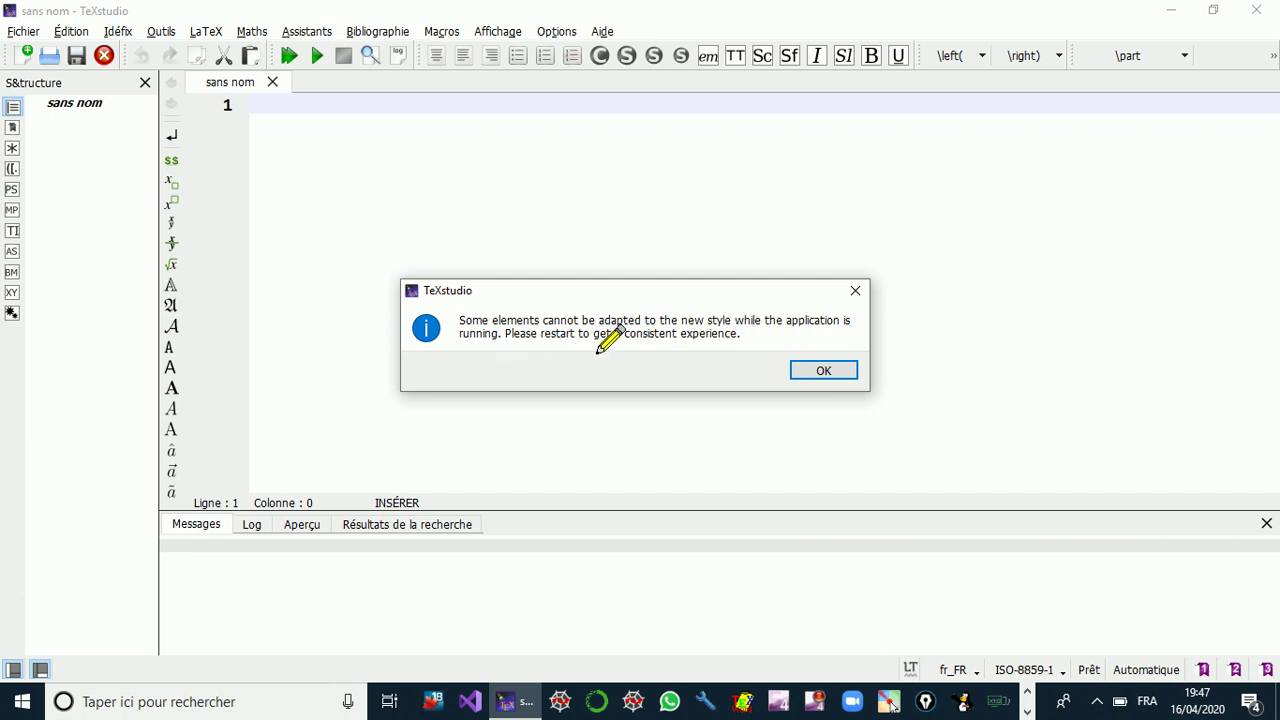
pyautogui.click(823, 370)
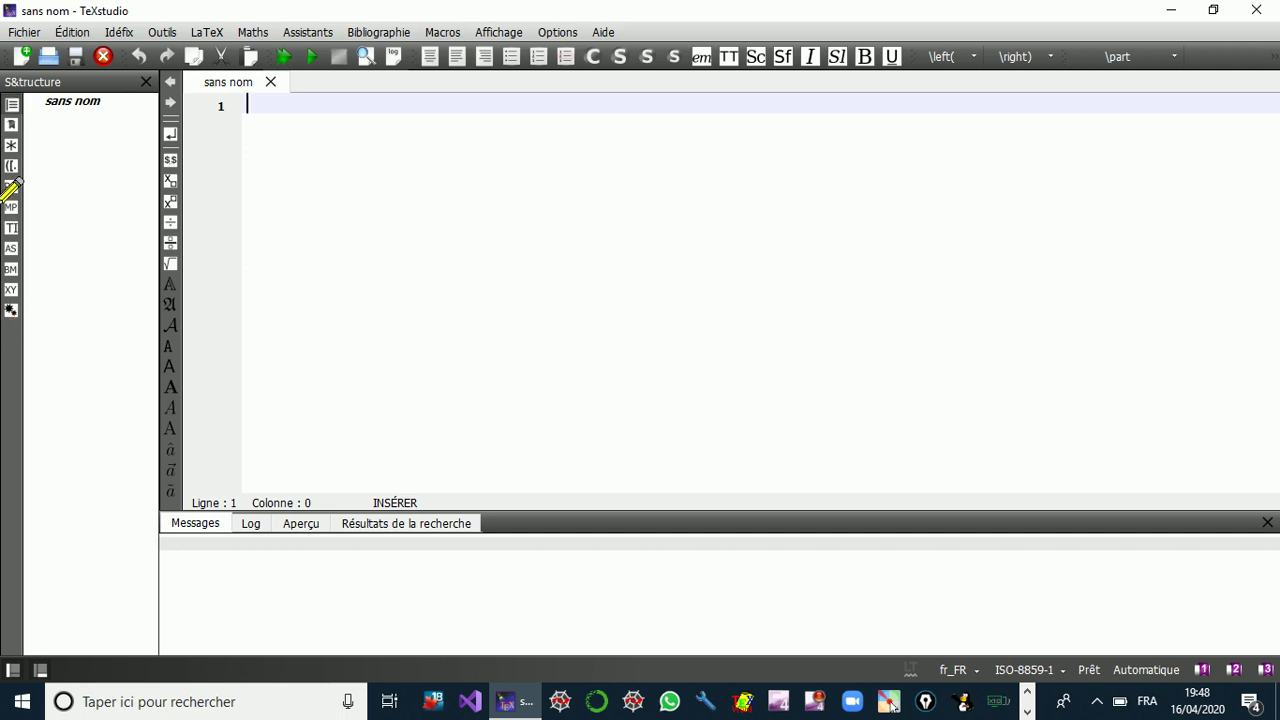
# - Display the symbol library in the sidebar and browse its wasysym category
pyautogui.click(8, 146)
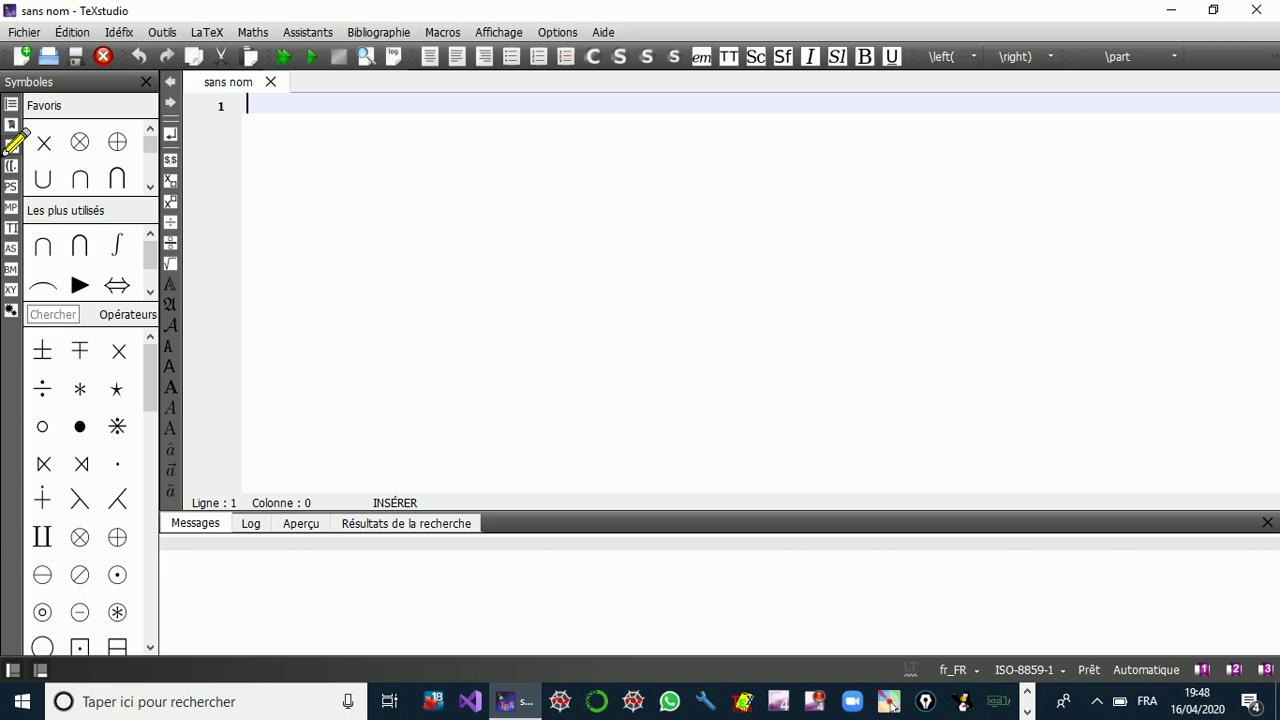
pyautogui.click(130, 322)
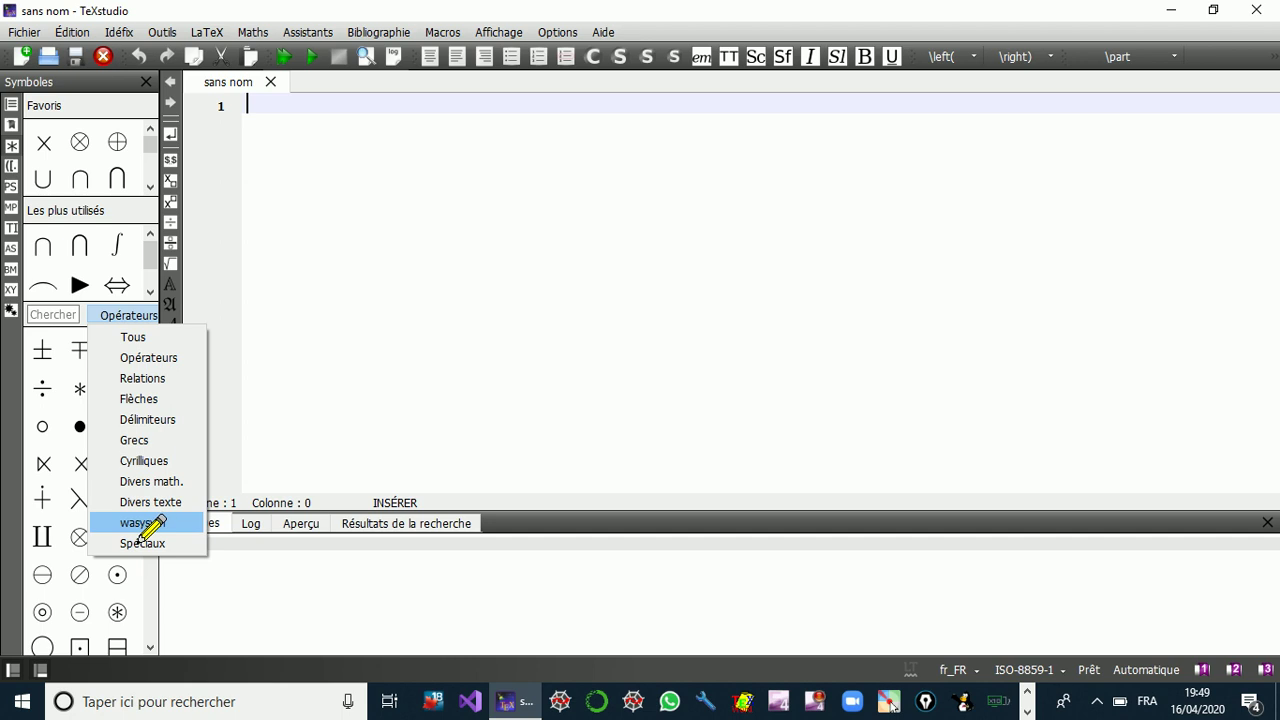
pyautogui.press('Escape')
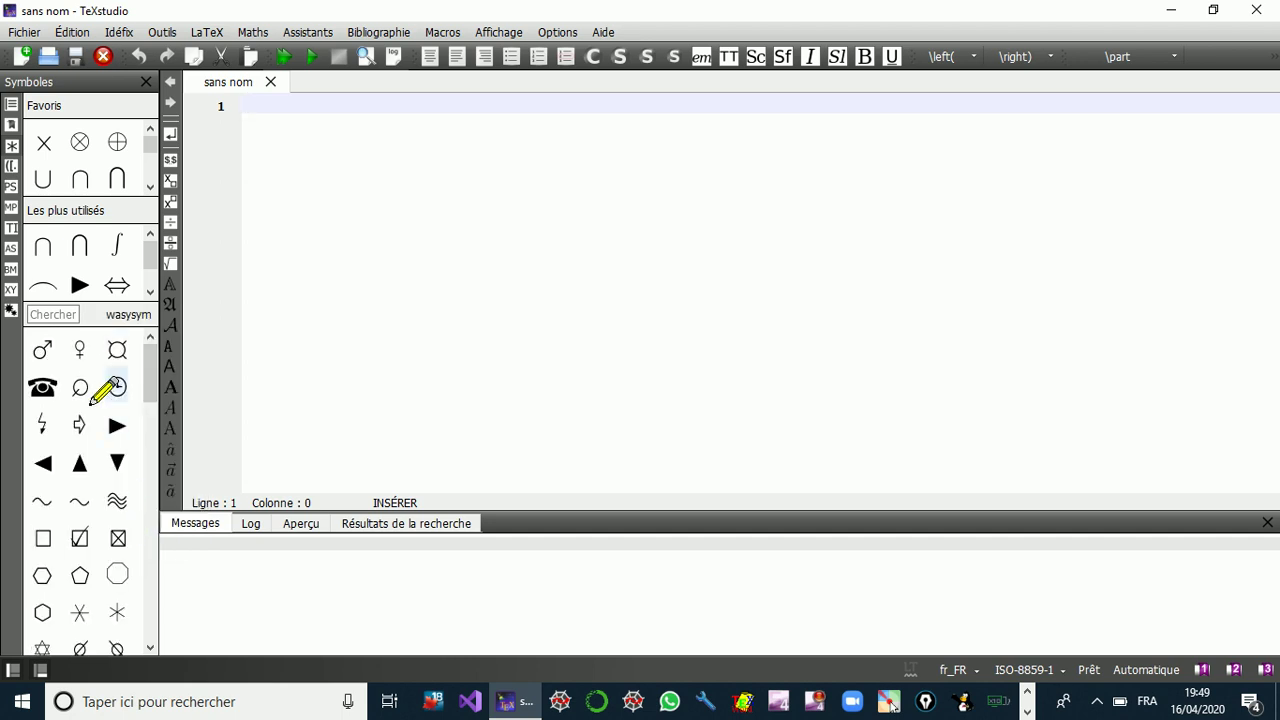
pyautogui.scroll(-2, 91, 402)
pyautogui.scroll(-2, 87, 422)
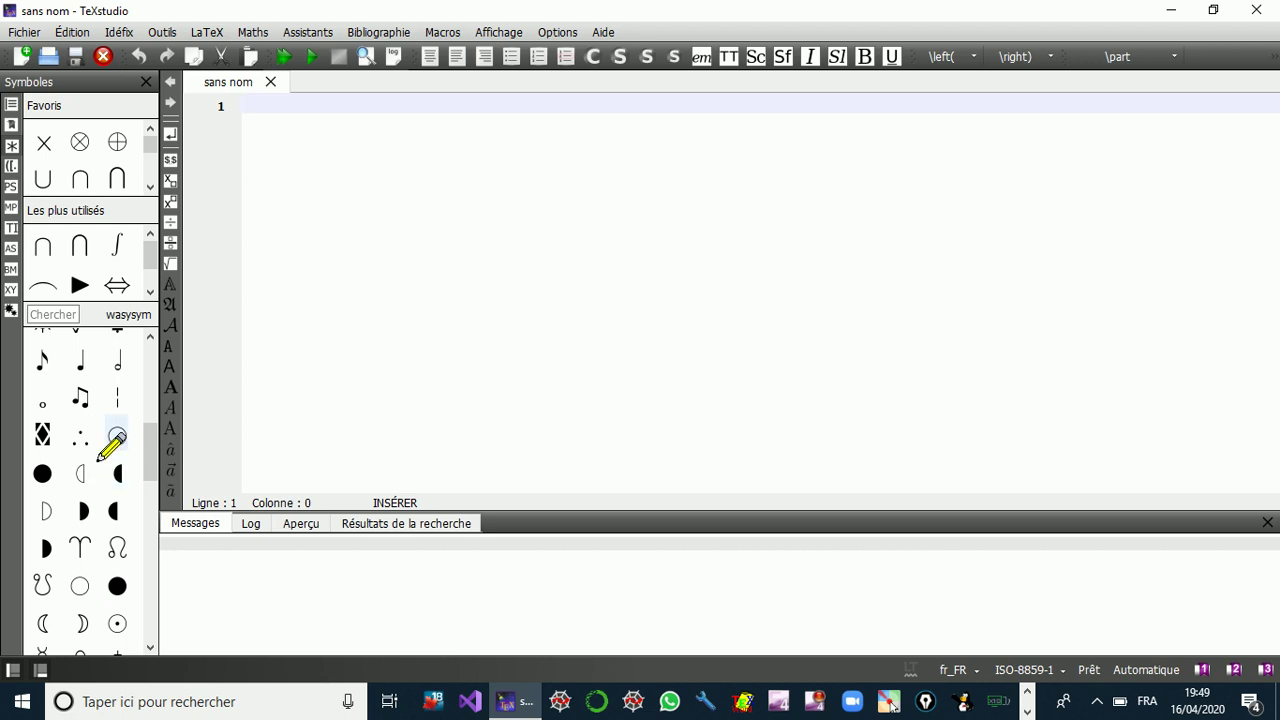
pyautogui.scroll(-6, 110, 445)
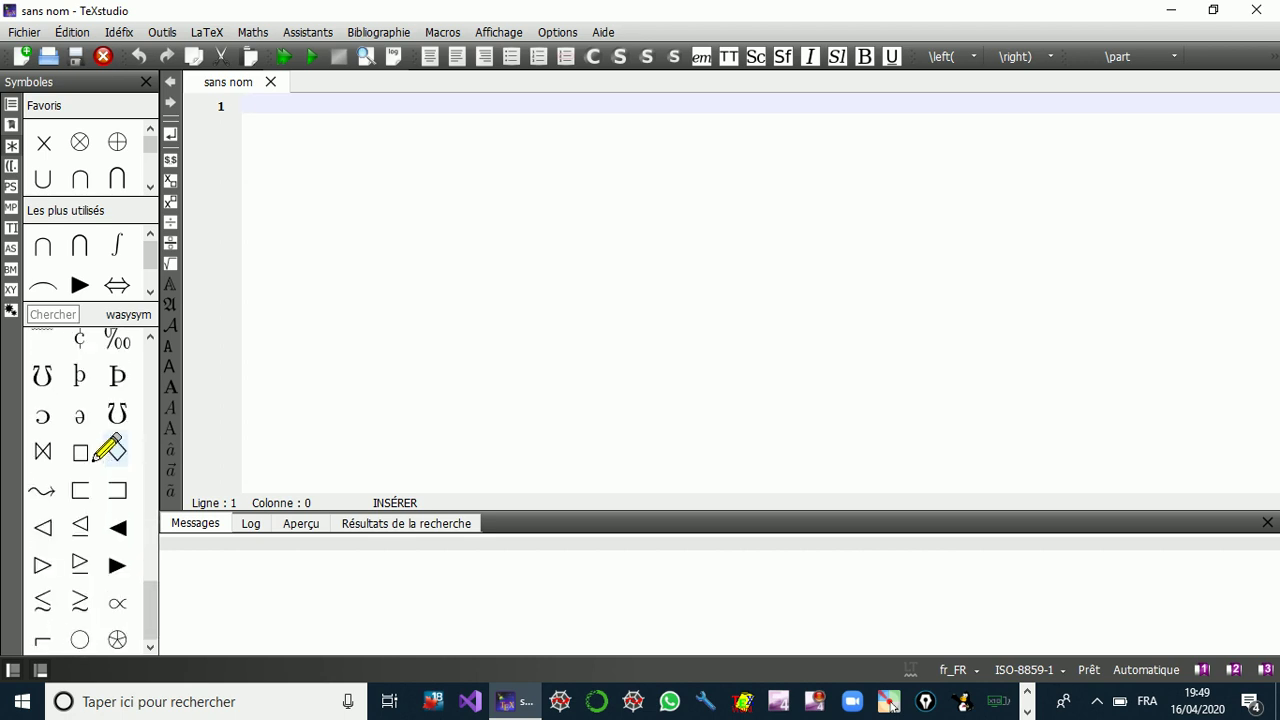
pyautogui.scroll(6, 108, 470)
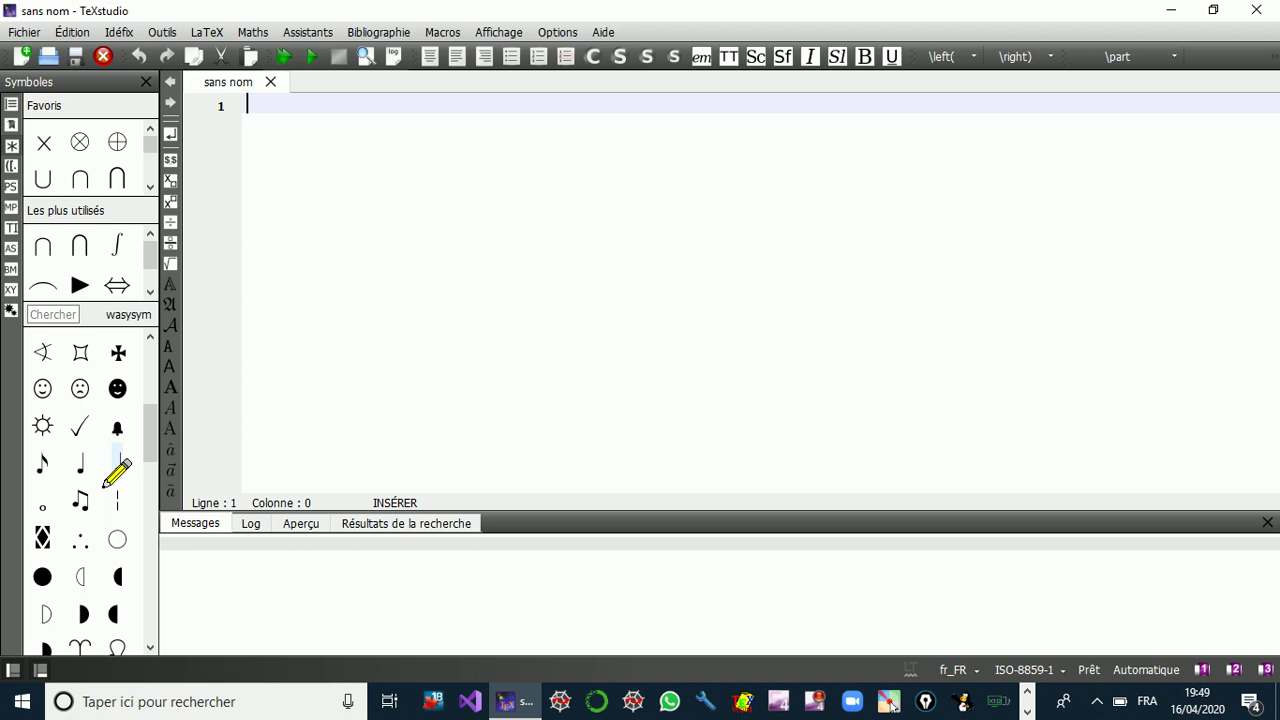
# - Switch the symbol library to the Tous category and browse all its symbols
pyautogui.click(124, 321)
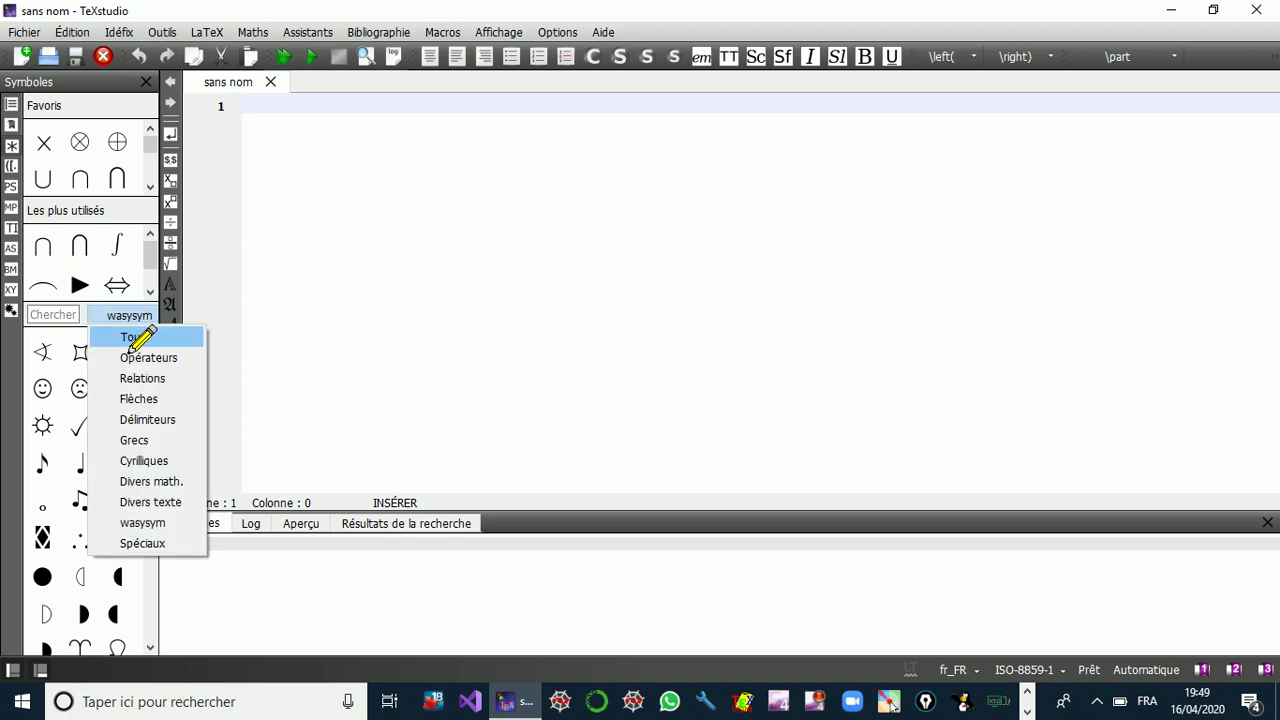
pyautogui.click(128, 338)
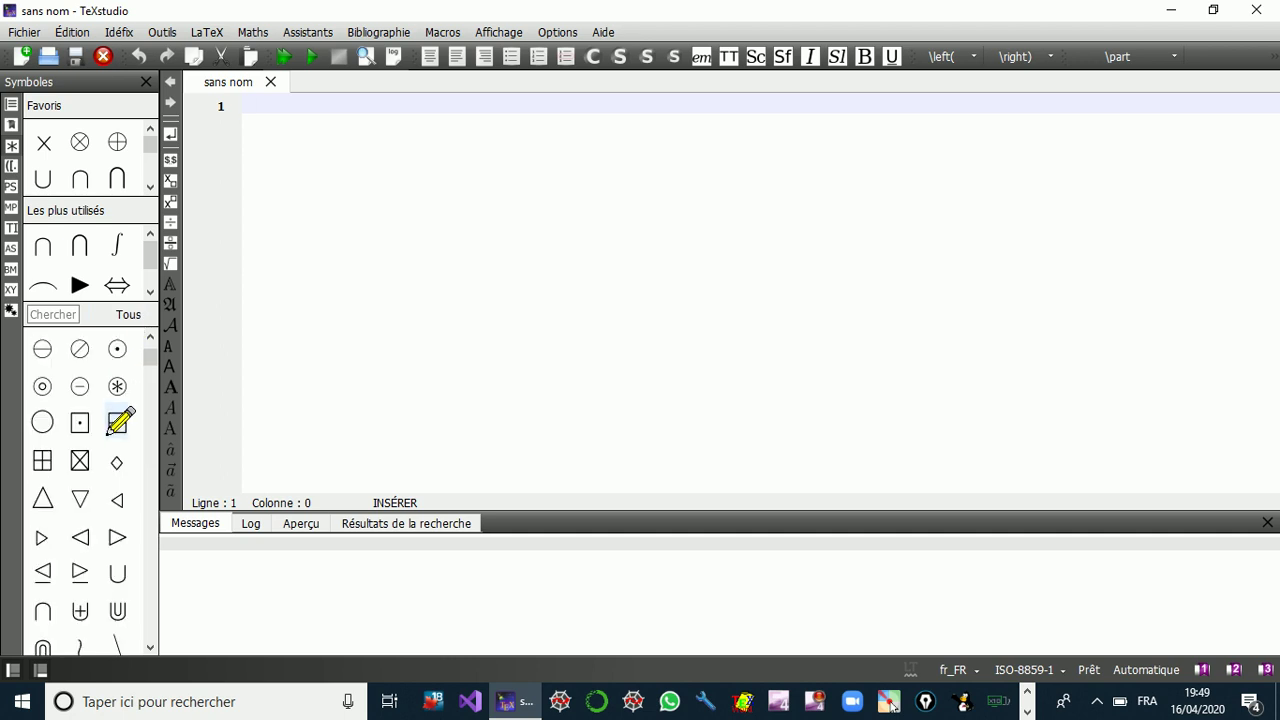
pyautogui.scroll(-10, 108, 432)
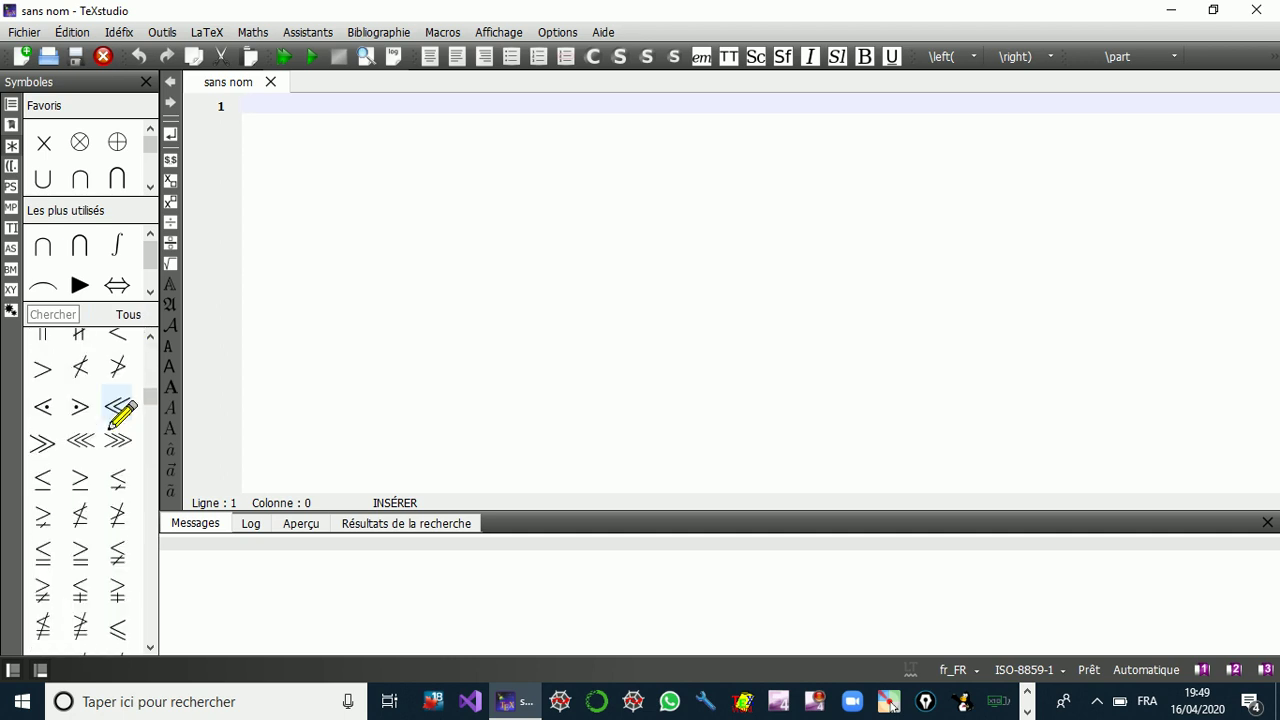
pyautogui.scroll(-15, 108, 424)
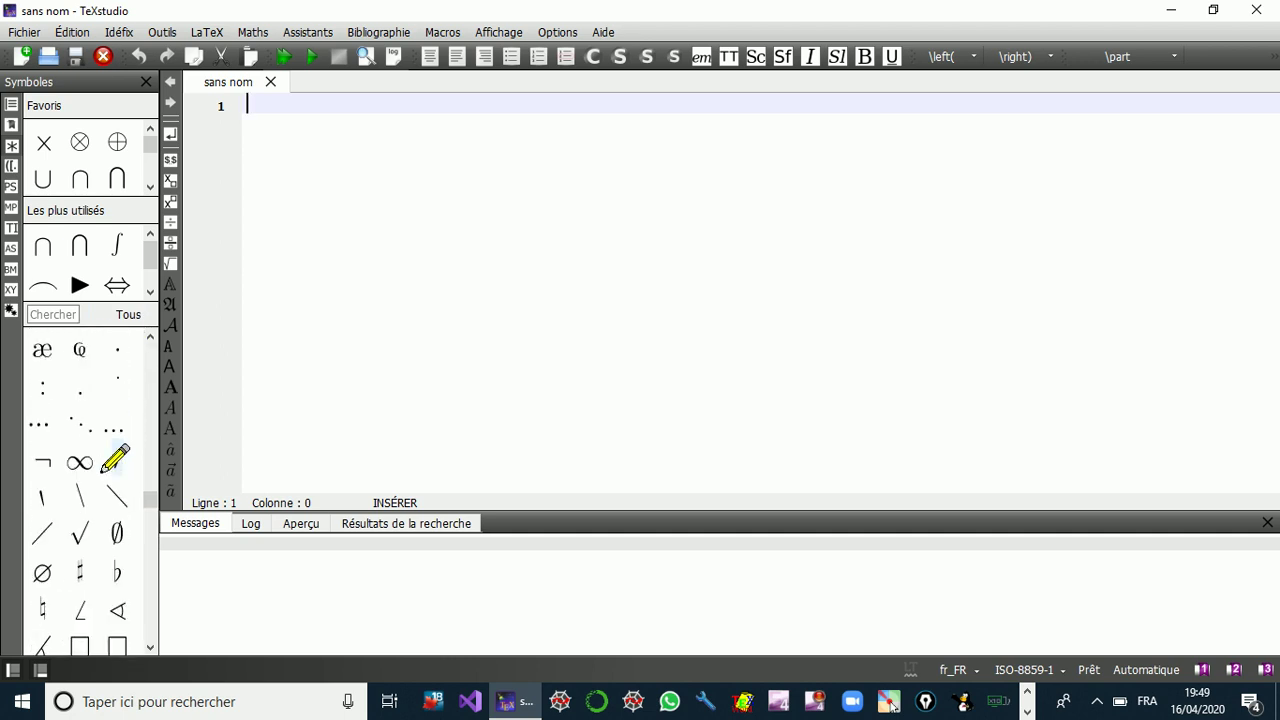
pyautogui.scroll(-15, 115, 458)
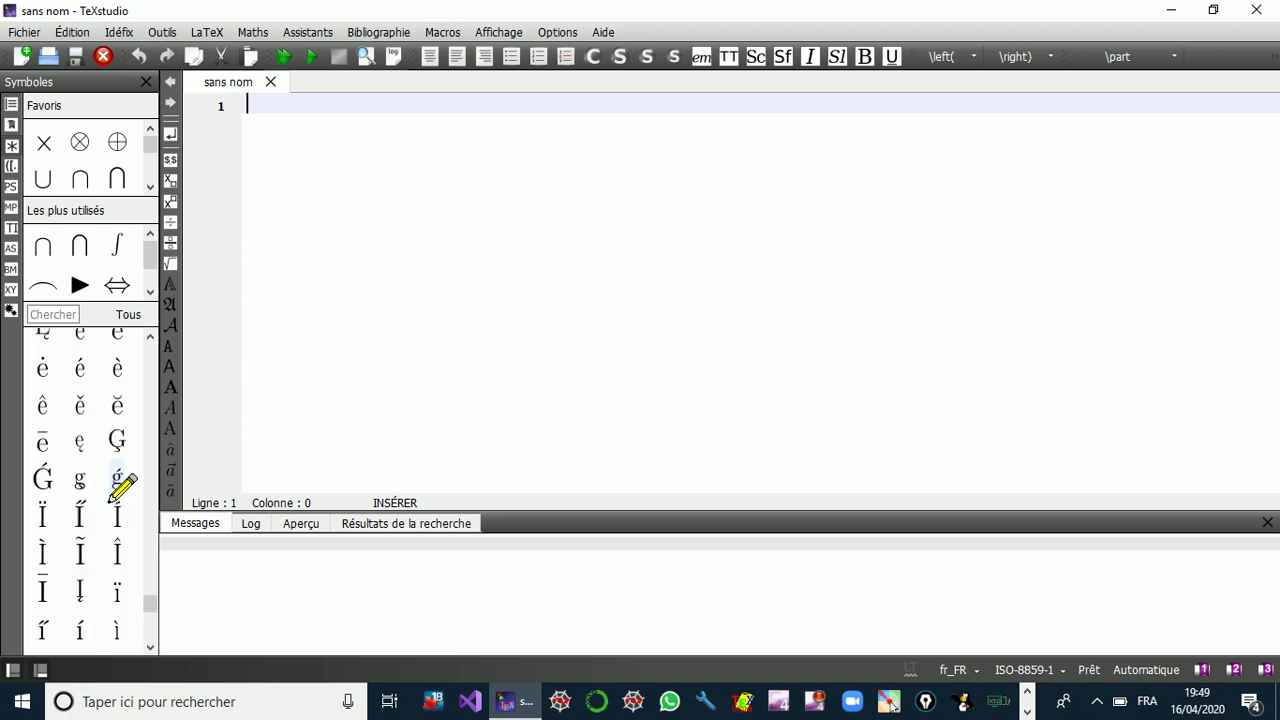
pyautogui.scroll(-5, 120, 486)
# - Filter the symbol library to Opérateurs and browse the operator symbols
pyautogui.click(128, 316)
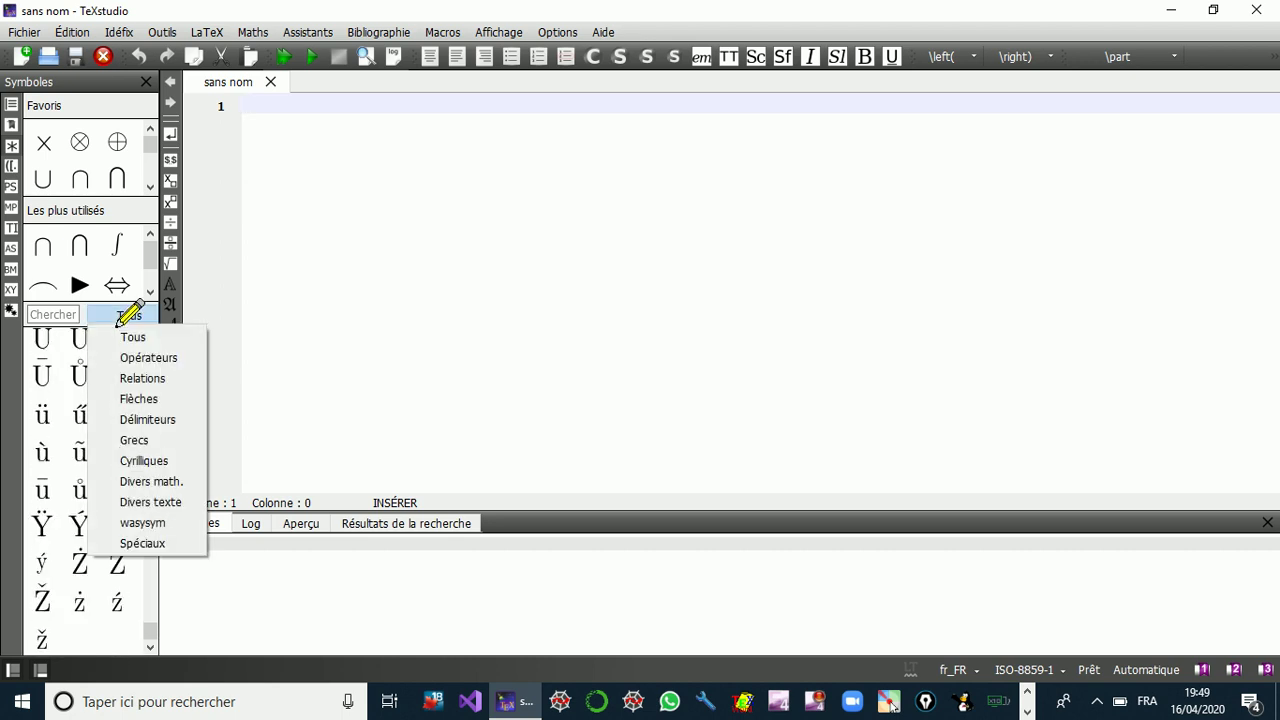
pyautogui.click(145, 357)
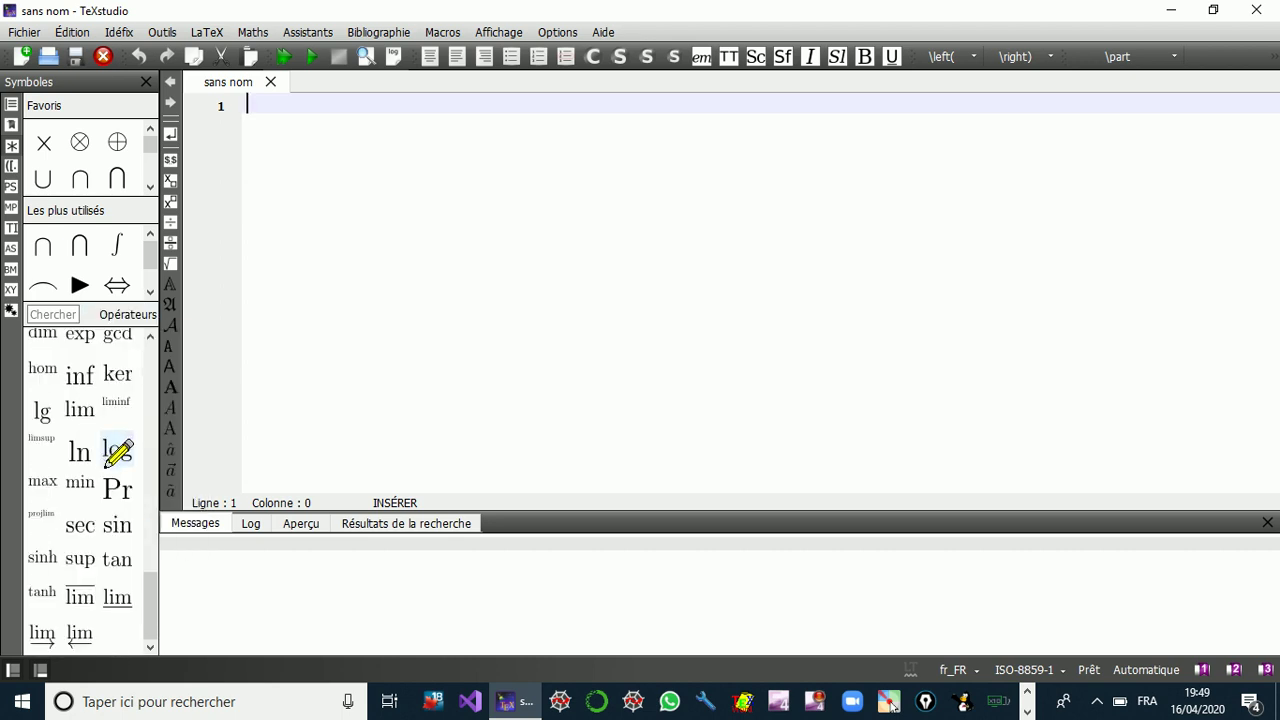
pyautogui.scroll(10, 106, 464)
pyautogui.scroll(-10, 108, 460)
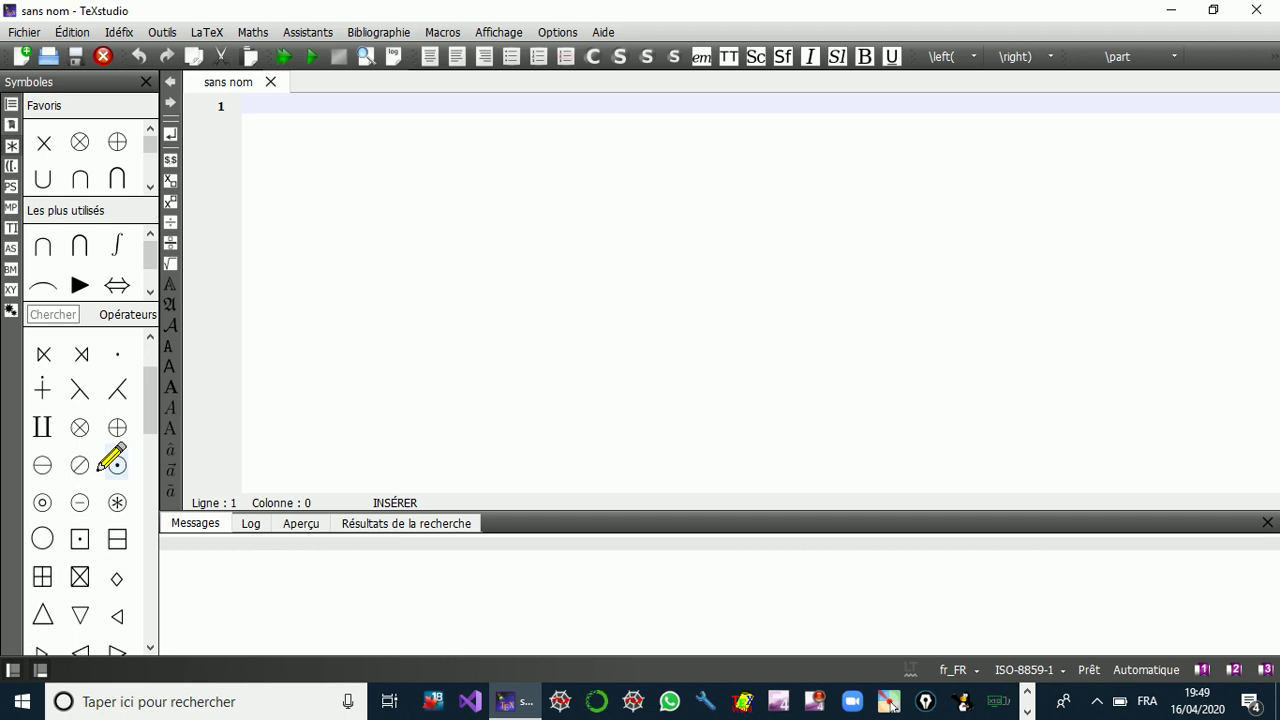
pyautogui.scroll(5, 108, 460)
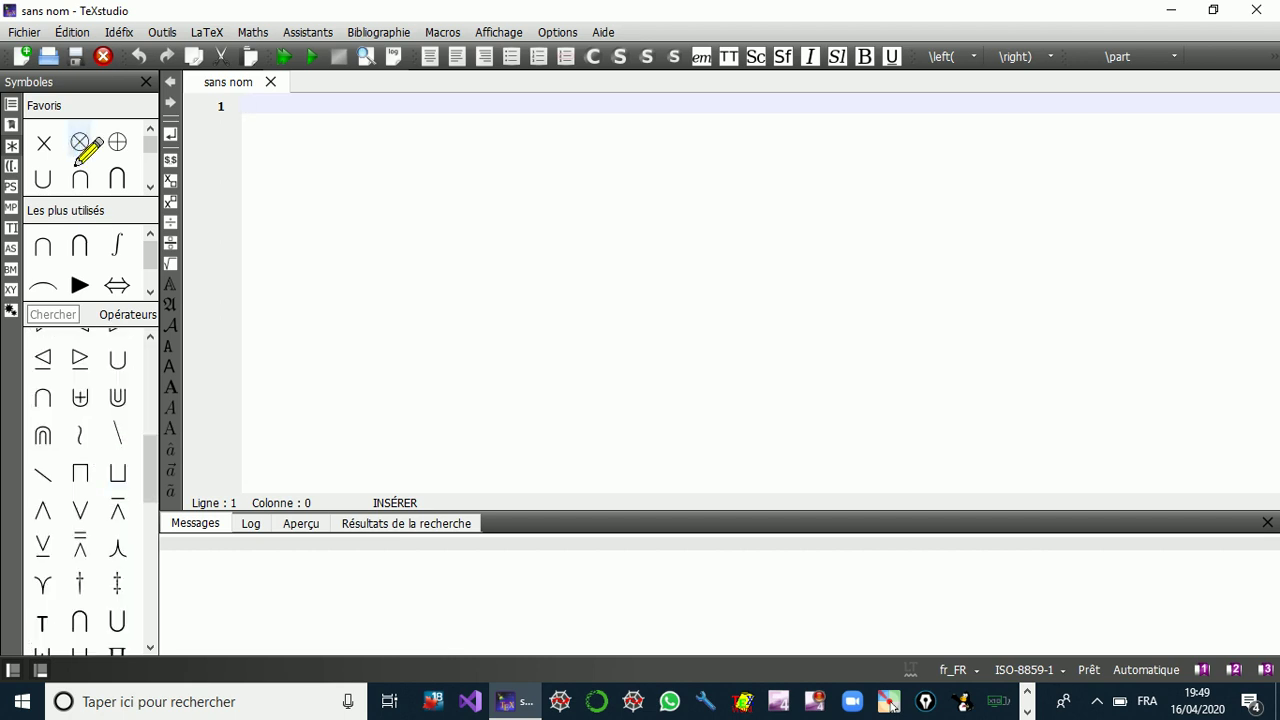
# - Examine the favourite and most-used symbols and the options for adding or removing a favourite
pyautogui.scroll(-5, 148, 186)
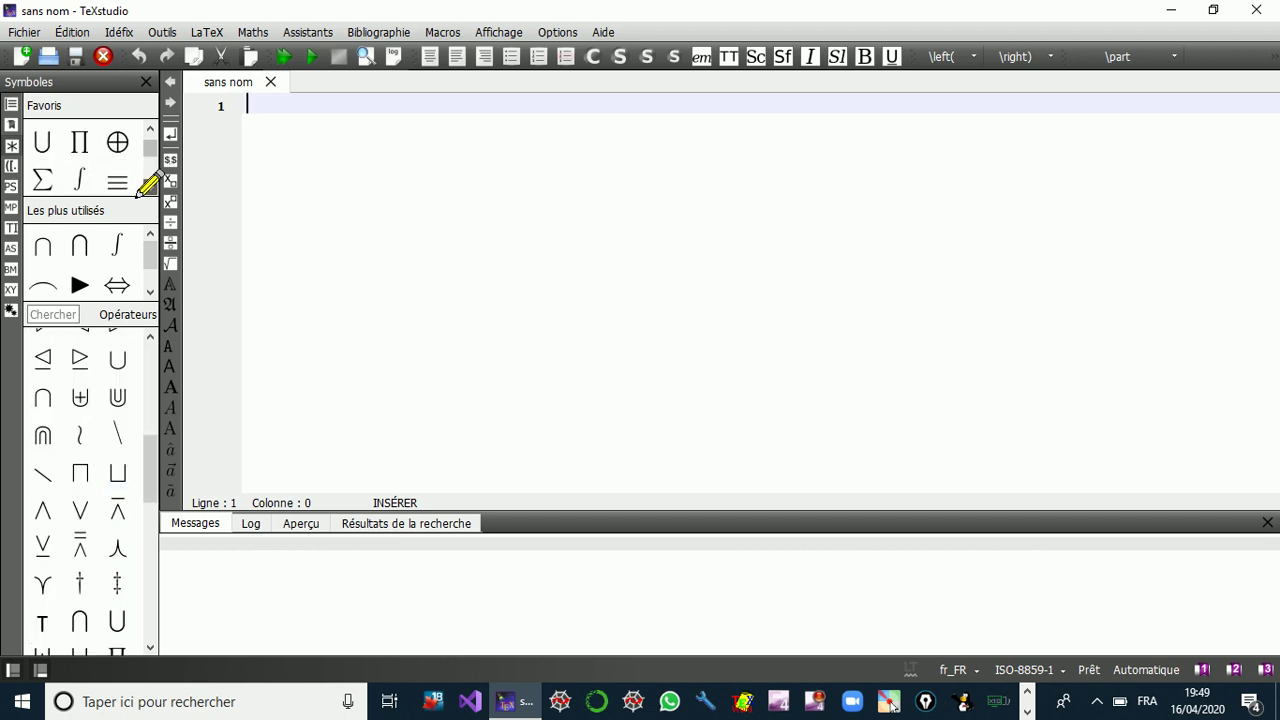
pyautogui.scroll(-3, 148, 186)
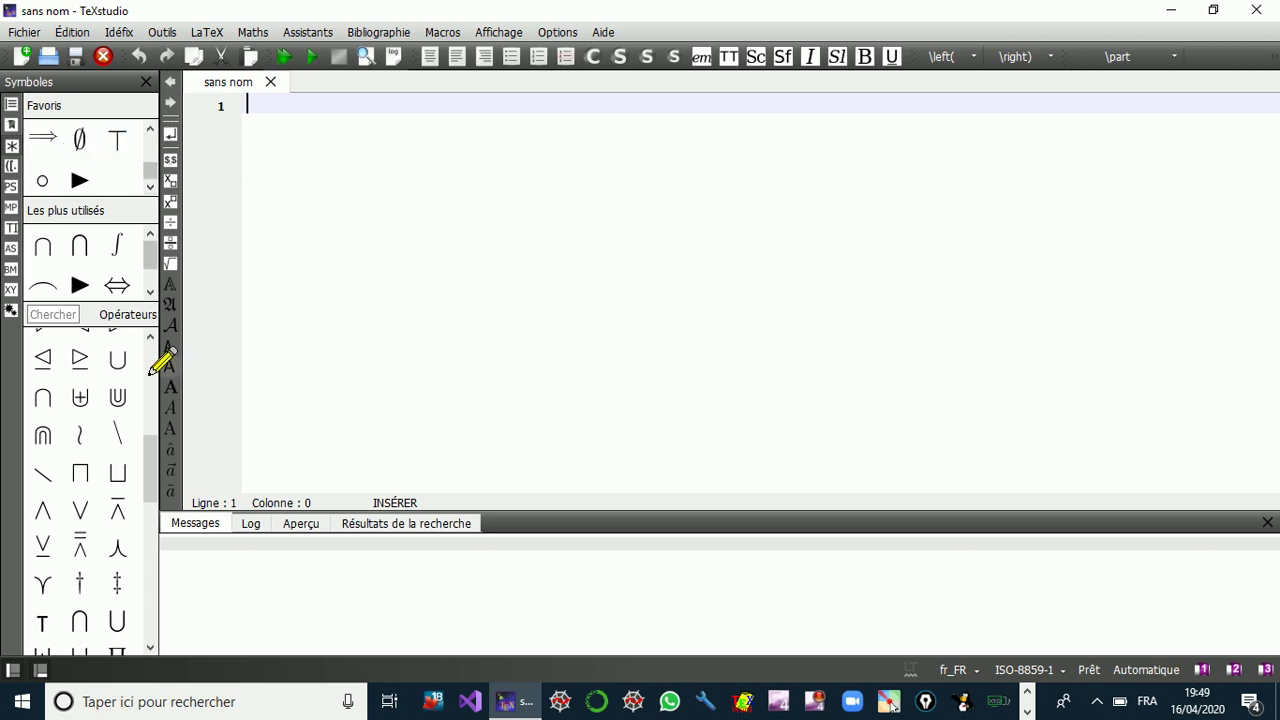
pyautogui.rightClick(78, 395)
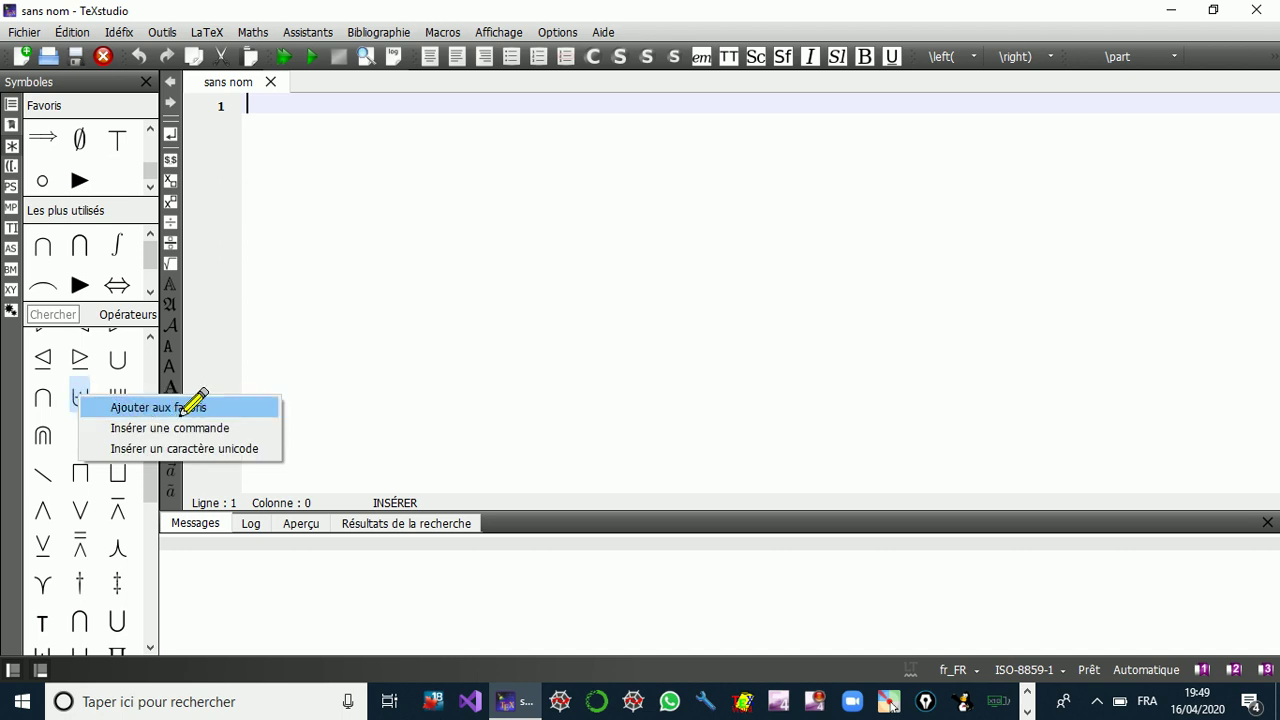
pyautogui.click(70, 180)
pyautogui.rightClick(76, 177)
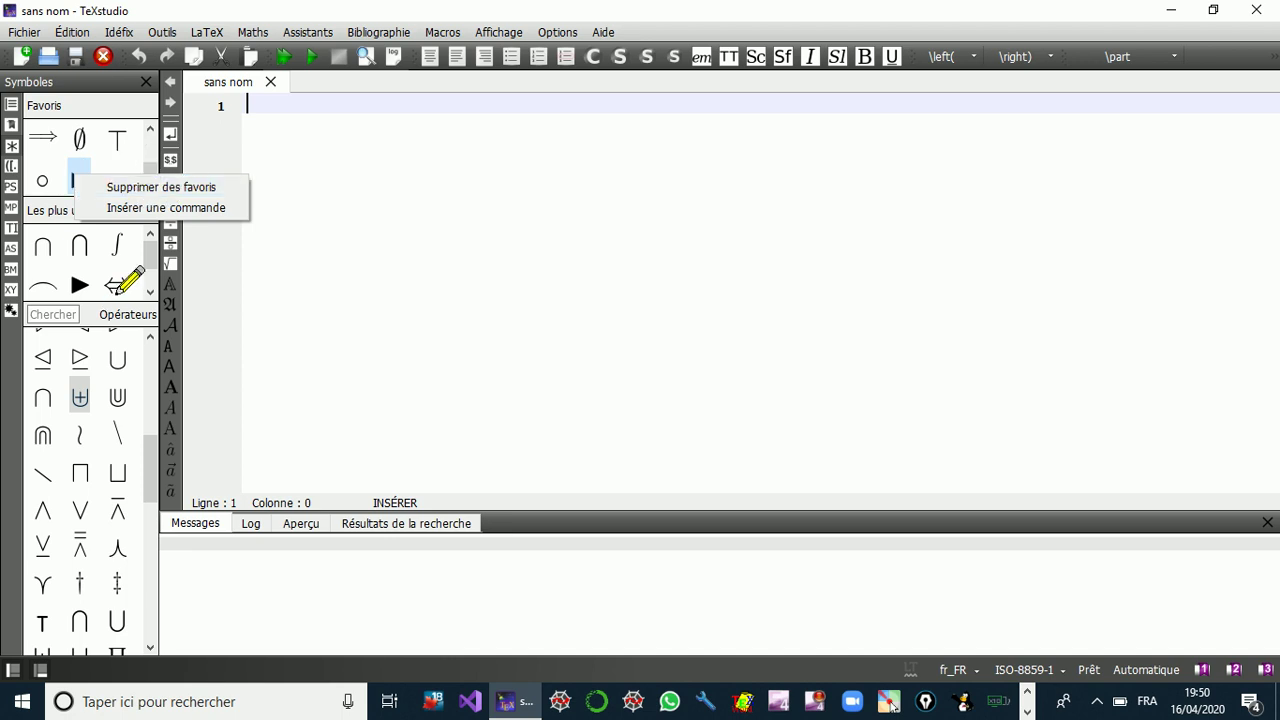
pyautogui.click(128, 248)
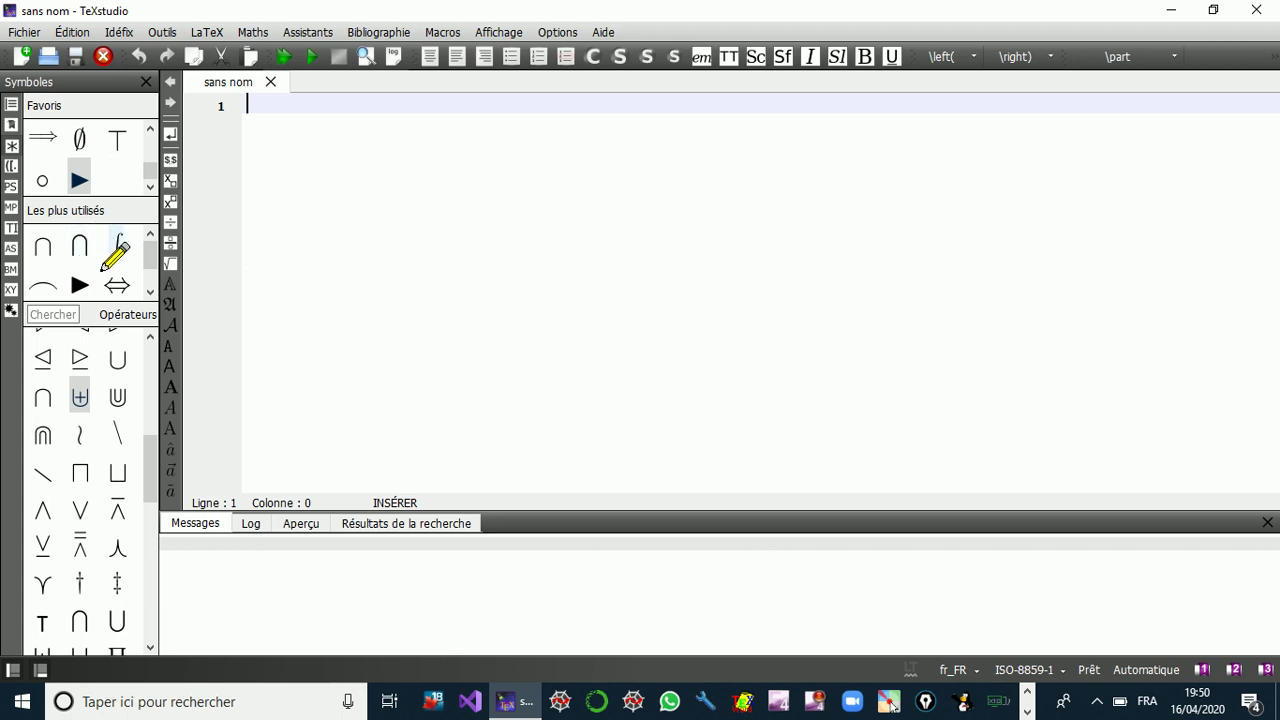
pyautogui.scroll(-1, 113, 258)
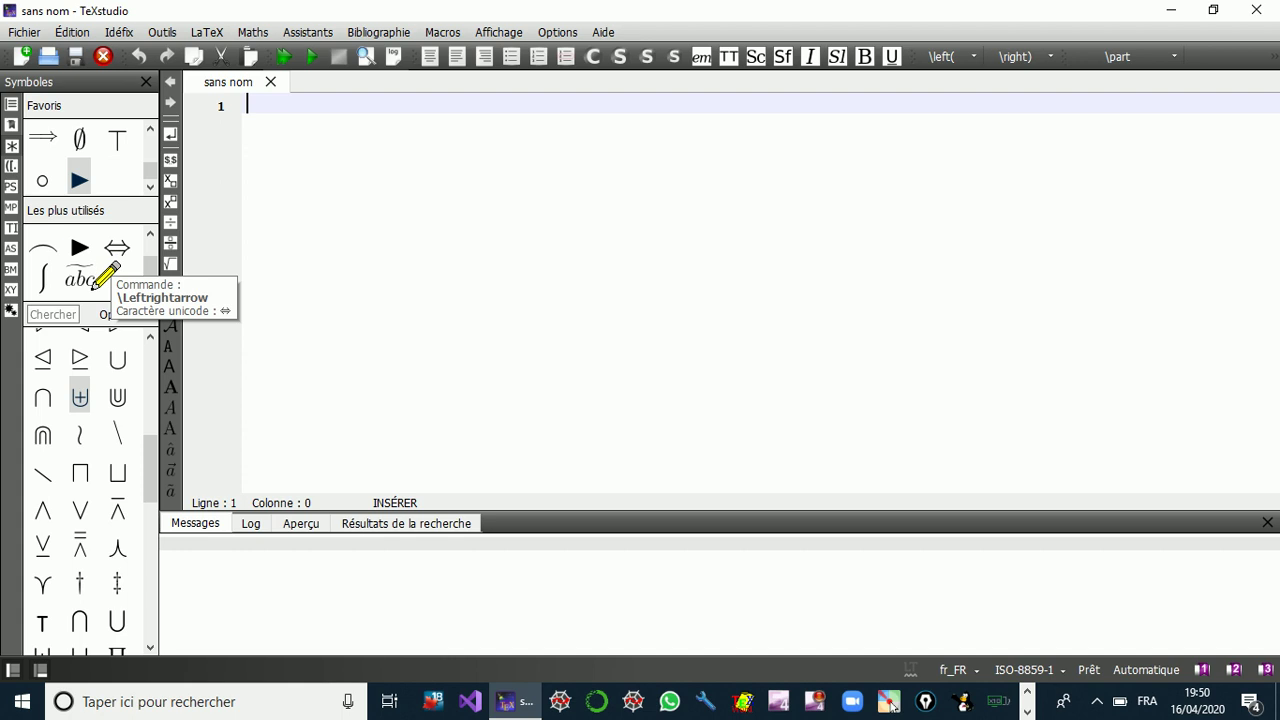
pyautogui.scroll(1, 101, 283)
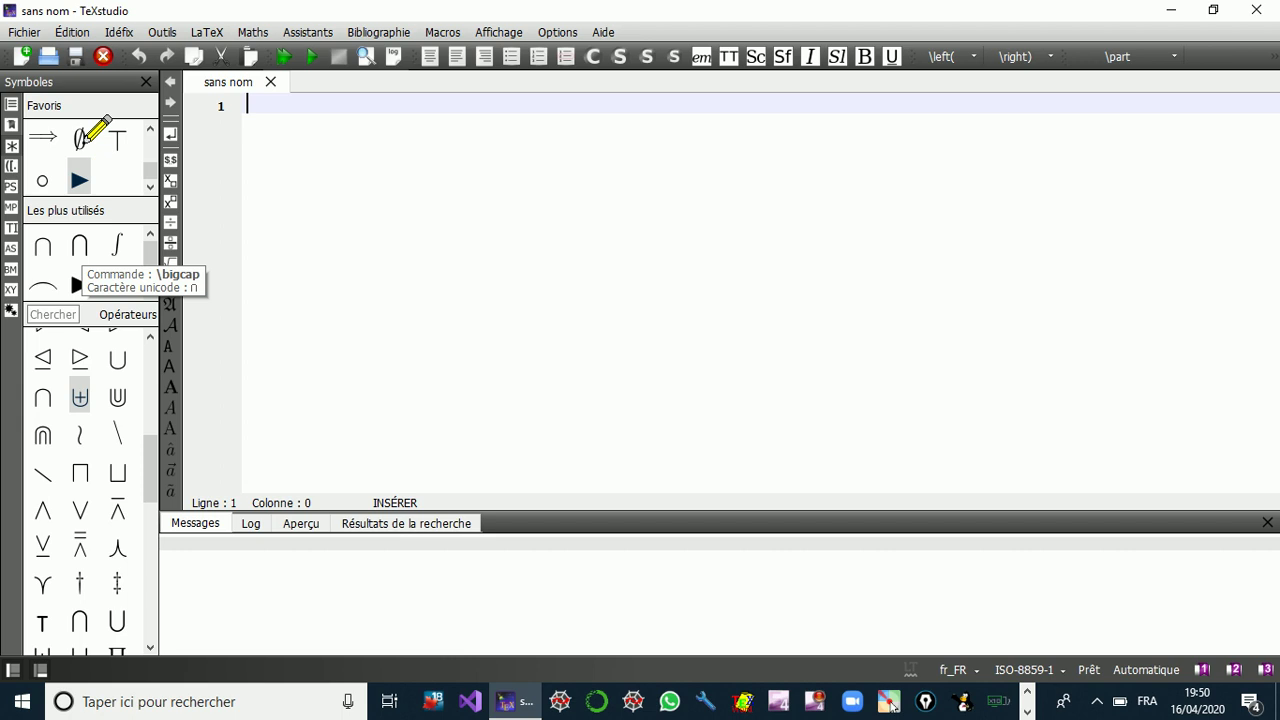
# - Check the context options of the most-used symbols and insert the \Leftrightarrow command from them into the document
pyautogui.rightClick(117, 282)
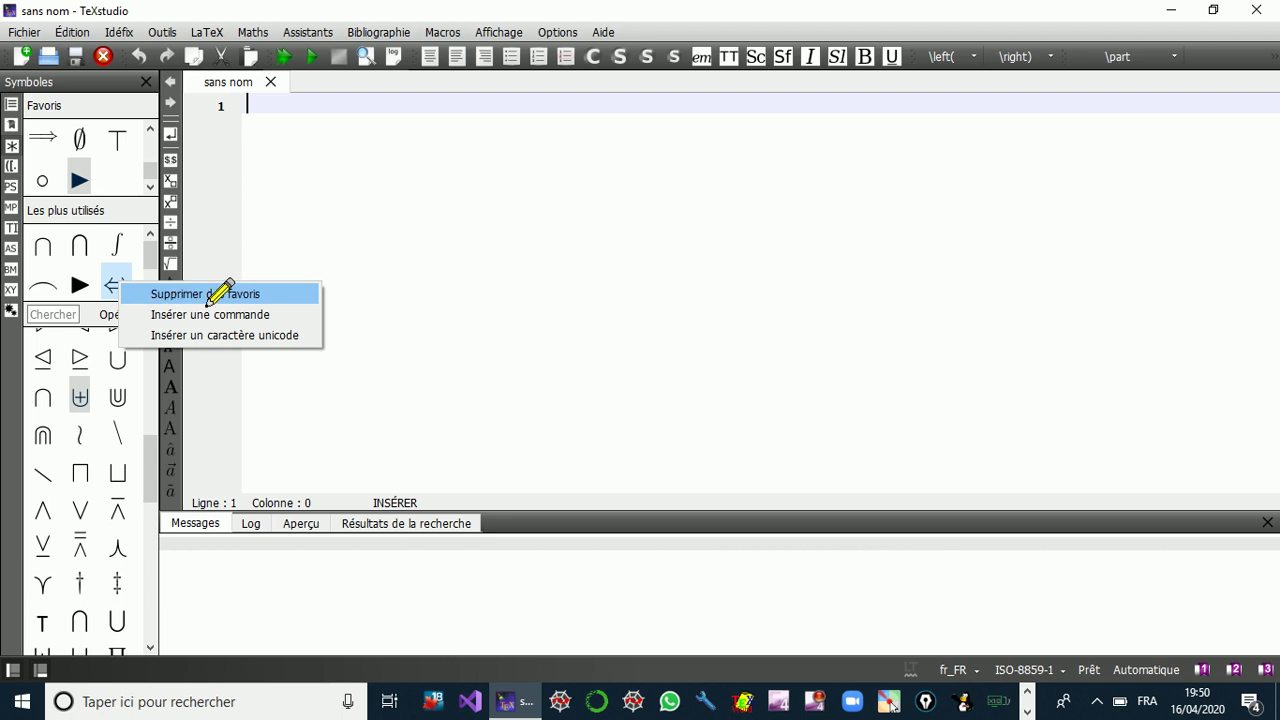
pyautogui.rightClick(44, 287)
pyautogui.rightClick(44, 287)
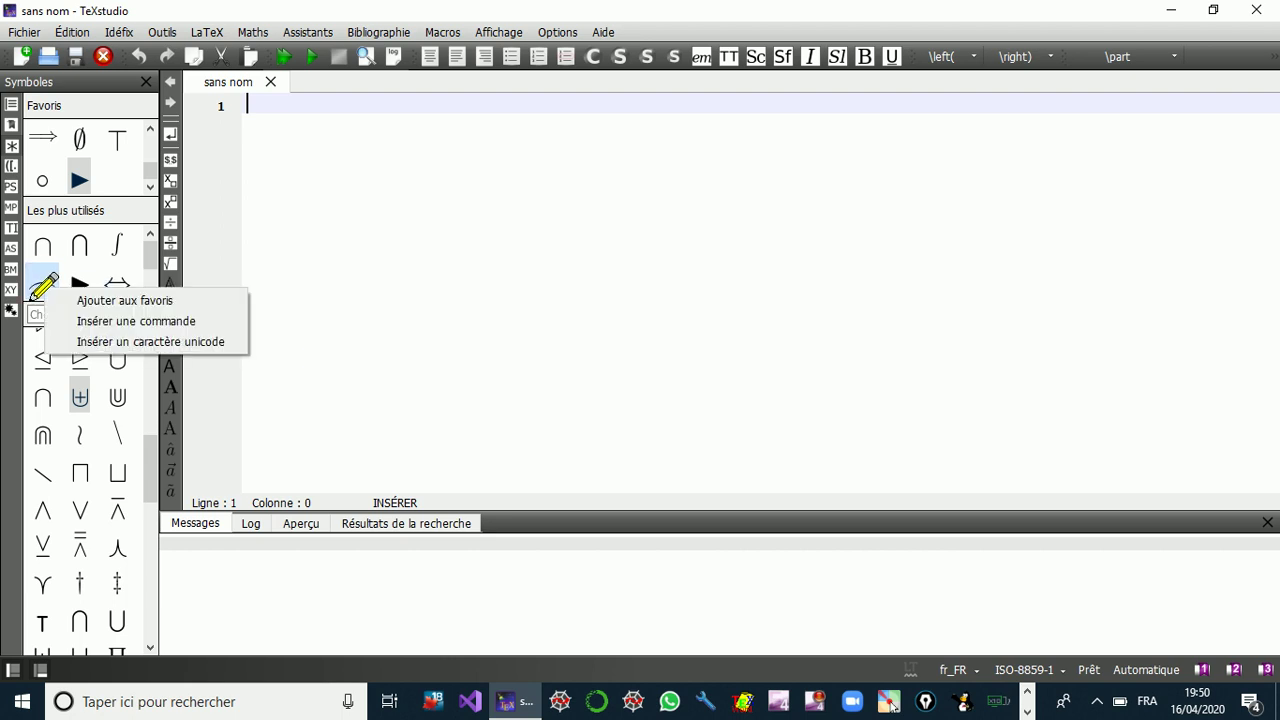
pyautogui.click(88, 276)
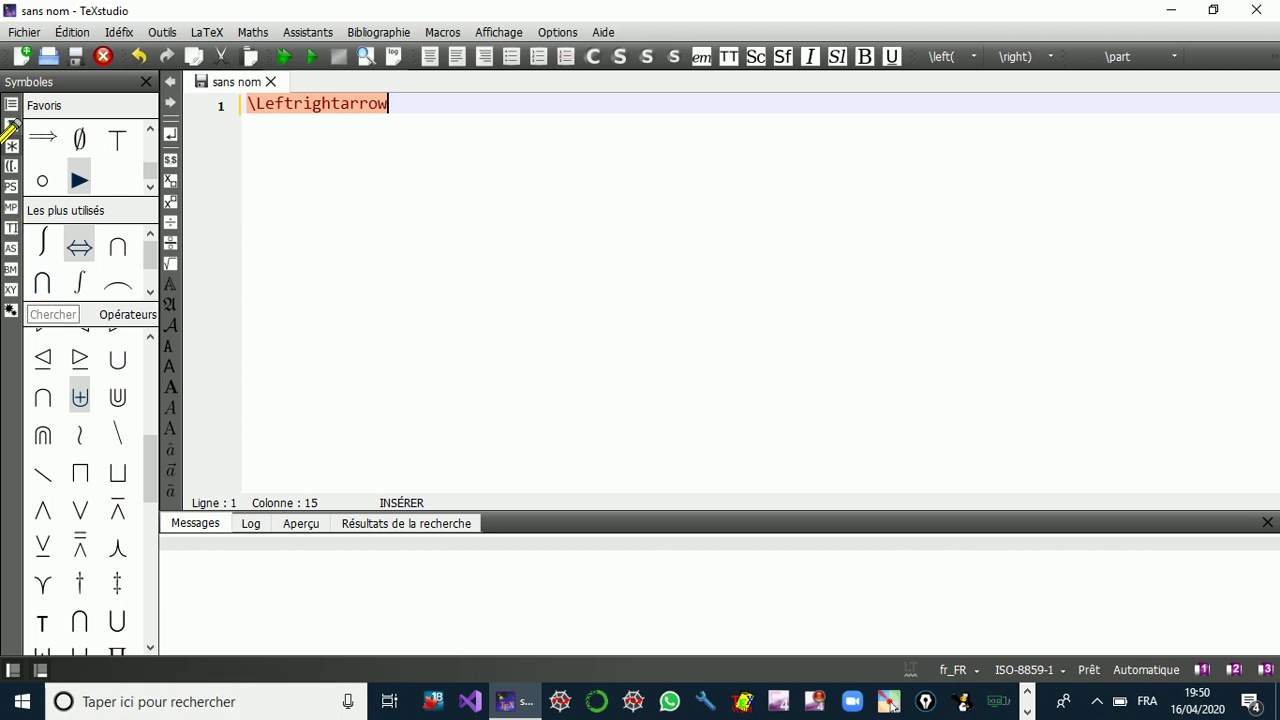
# - Look through the sidebar's bookmarks, structure, Beamer frames, Asymptote macros and TikZ macros views
pyautogui.click(11, 104)
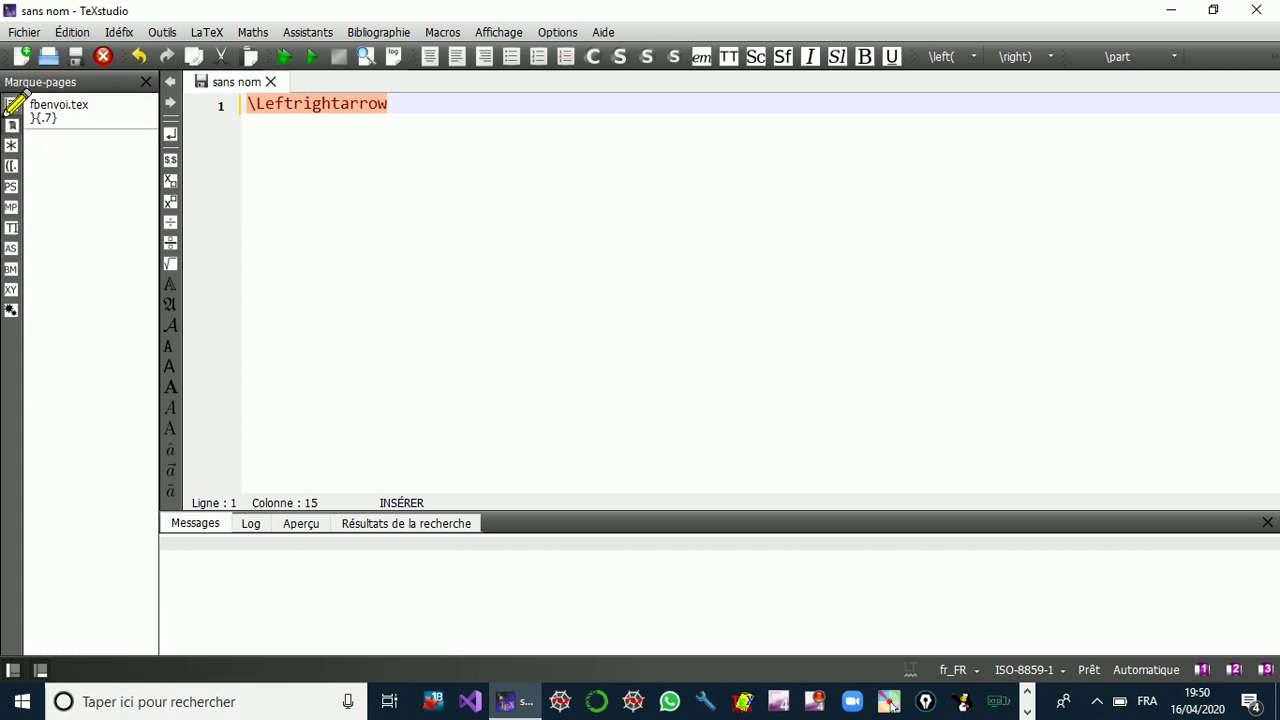
pyautogui.click(11, 104)
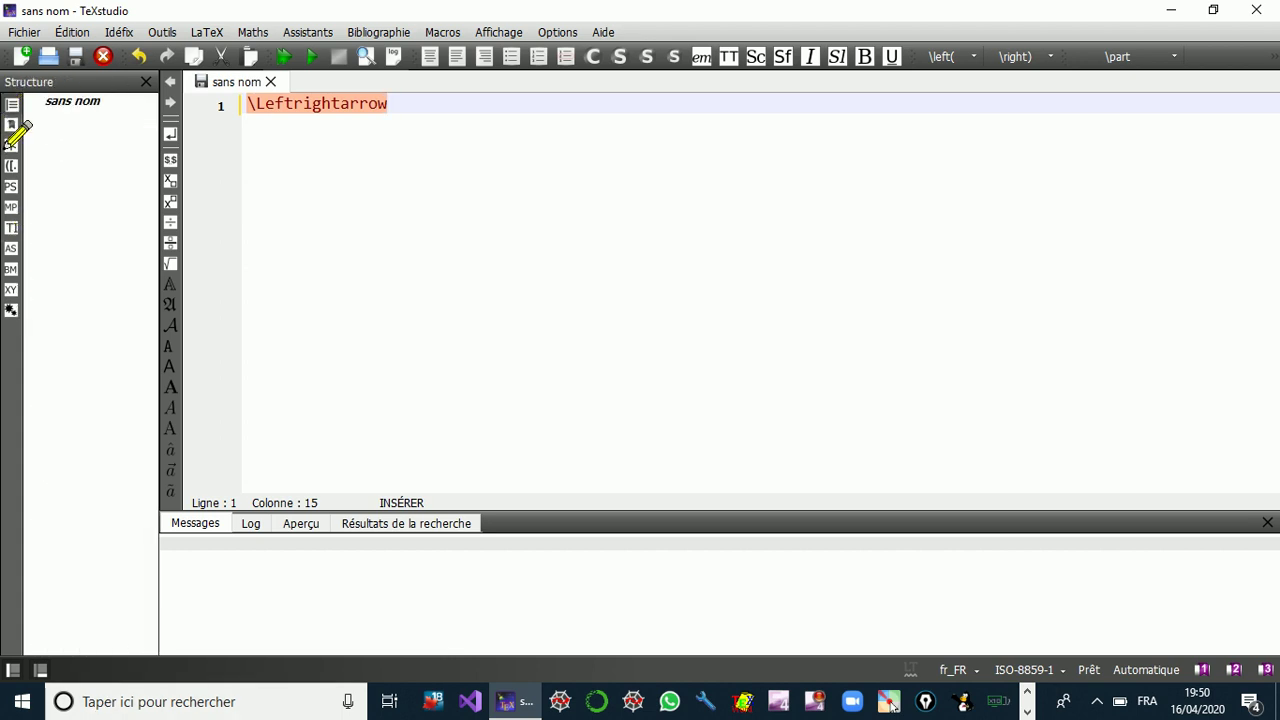
pyautogui.click(11, 268)
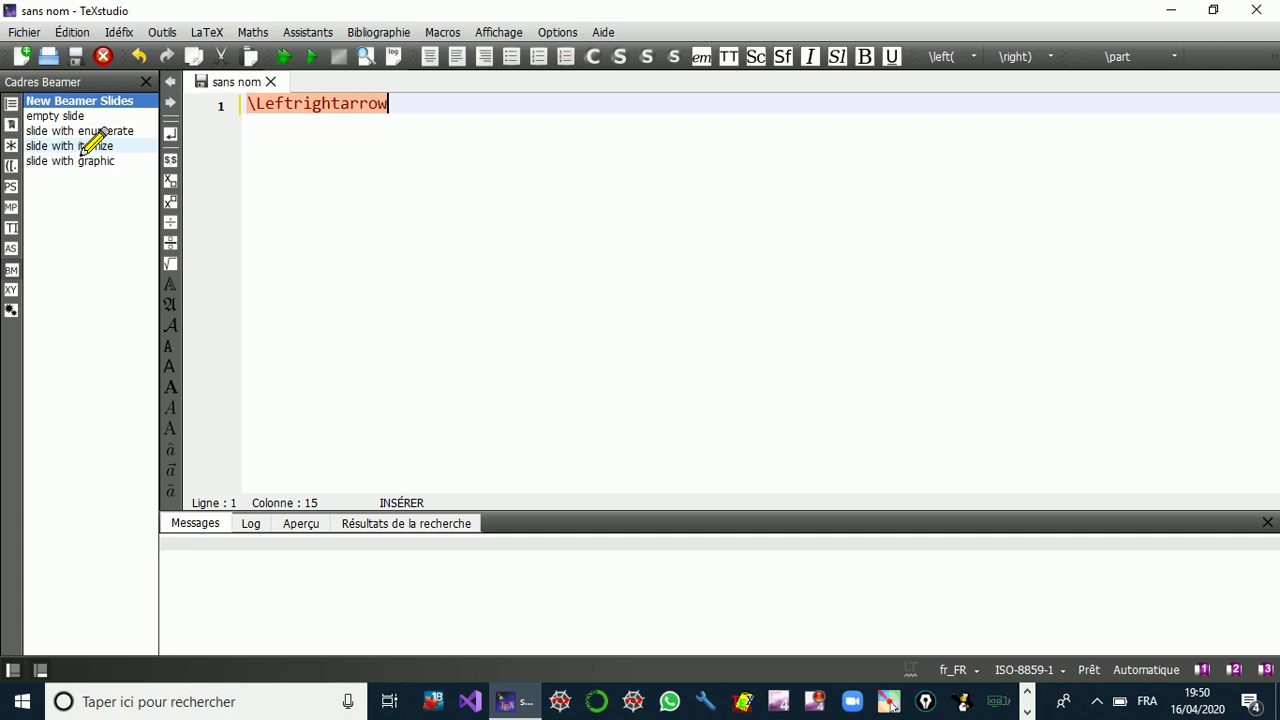
pyautogui.click(11, 249)
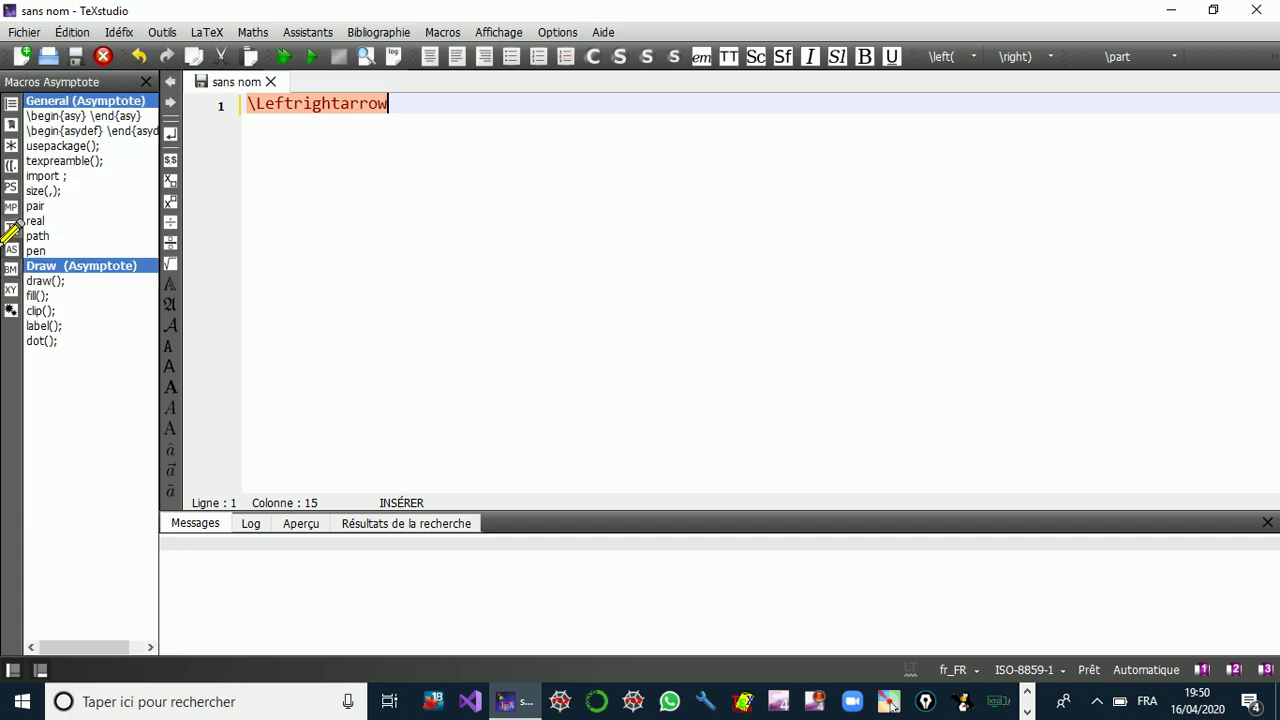
pyautogui.click(11, 226)
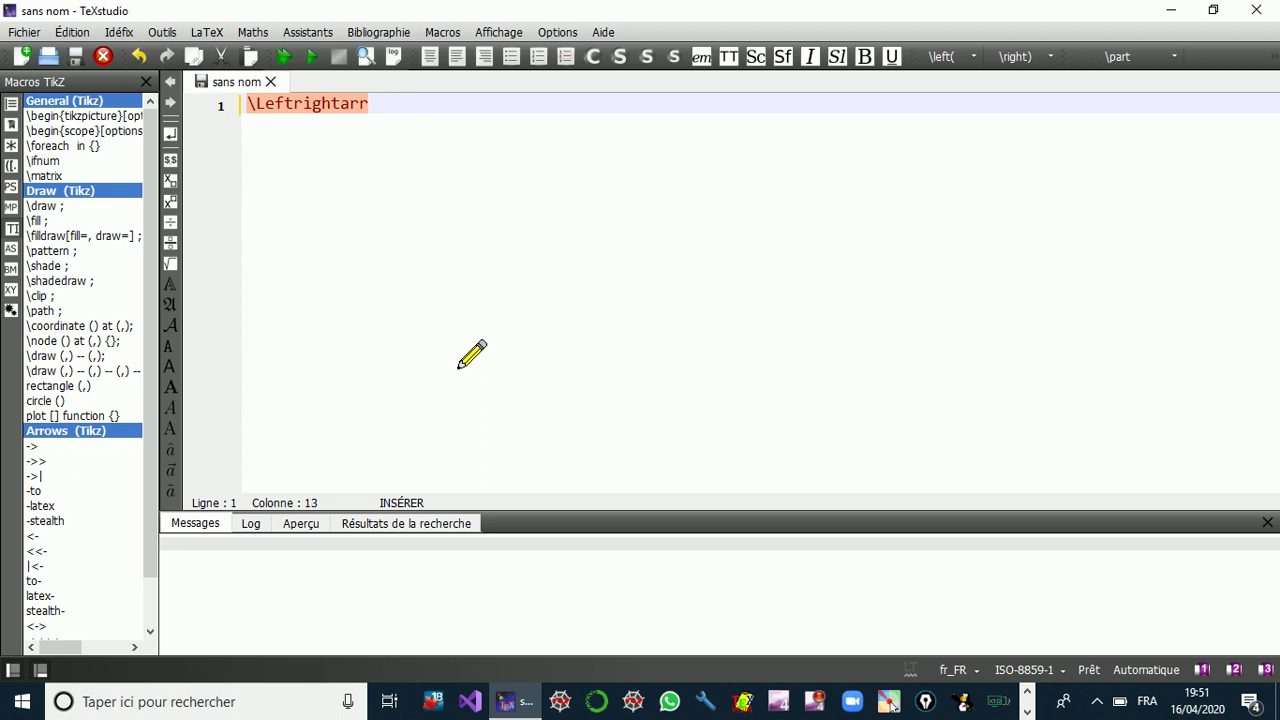
# - Delete the \Leftrightarrow command from the document's first line
pyautogui.press('BackSpace')
pyautogui.press('BackSpace')
pyautogui.press('BackSpace')
pyautogui.press('BackSpace')
pyautogui.press('BackSpace')
pyautogui.press('BackSpace')
pyautogui.press('BackSpace')
pyautogui.press('BackSpace')
pyautogui.press('BackSpace')
pyautogui.press('BackSpace')
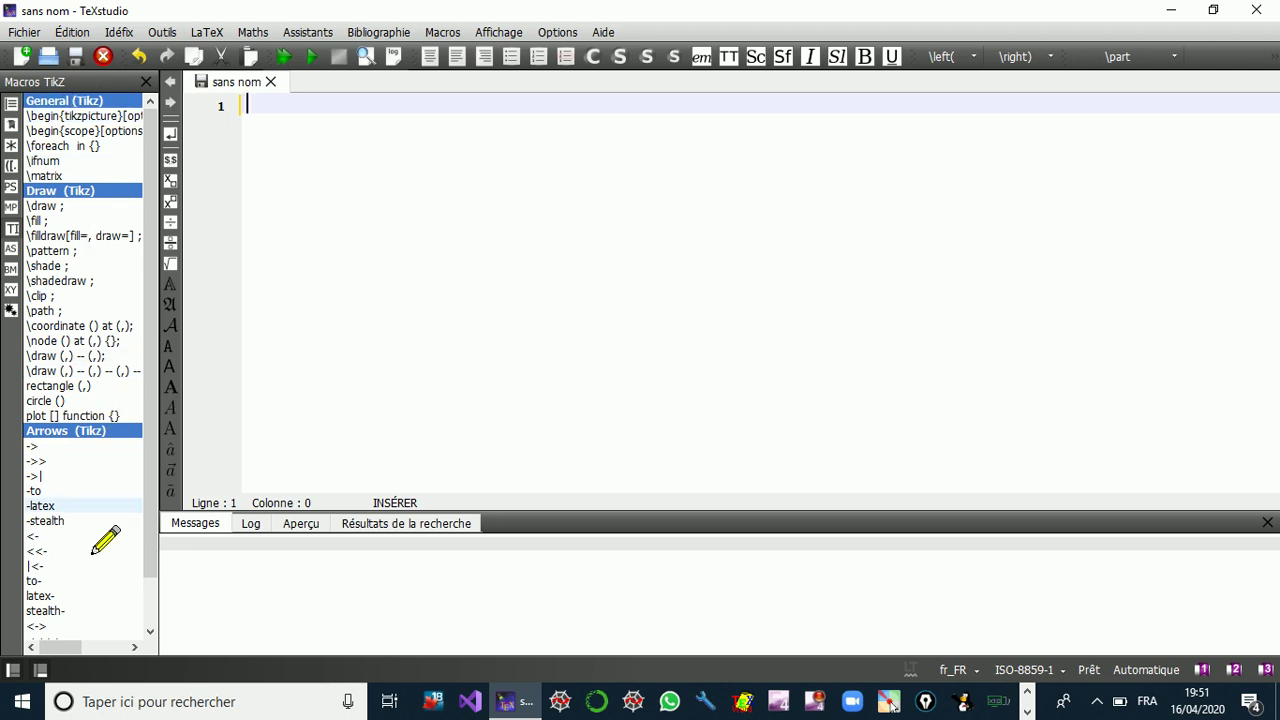
# - Browse the TikZ macro list through its arrow styles and display the document structure
pyautogui.scroll(-1, 90, 535)
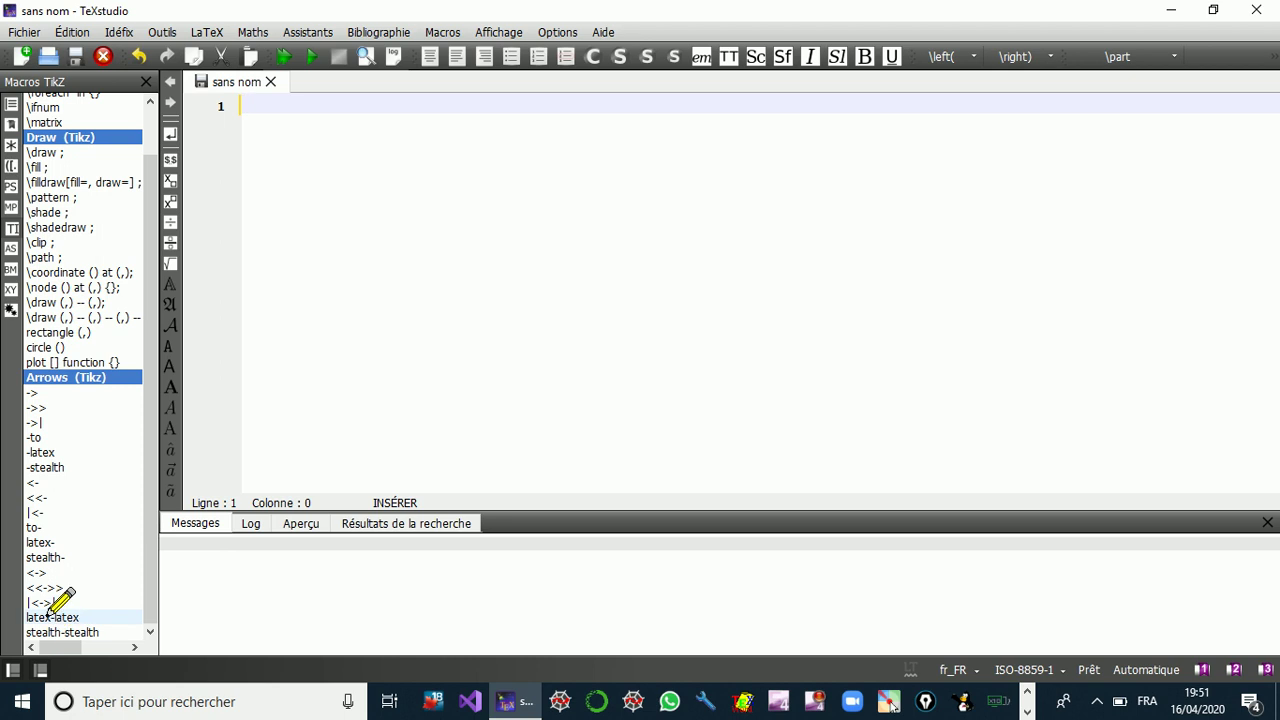
pyautogui.scroll(1, 60, 270)
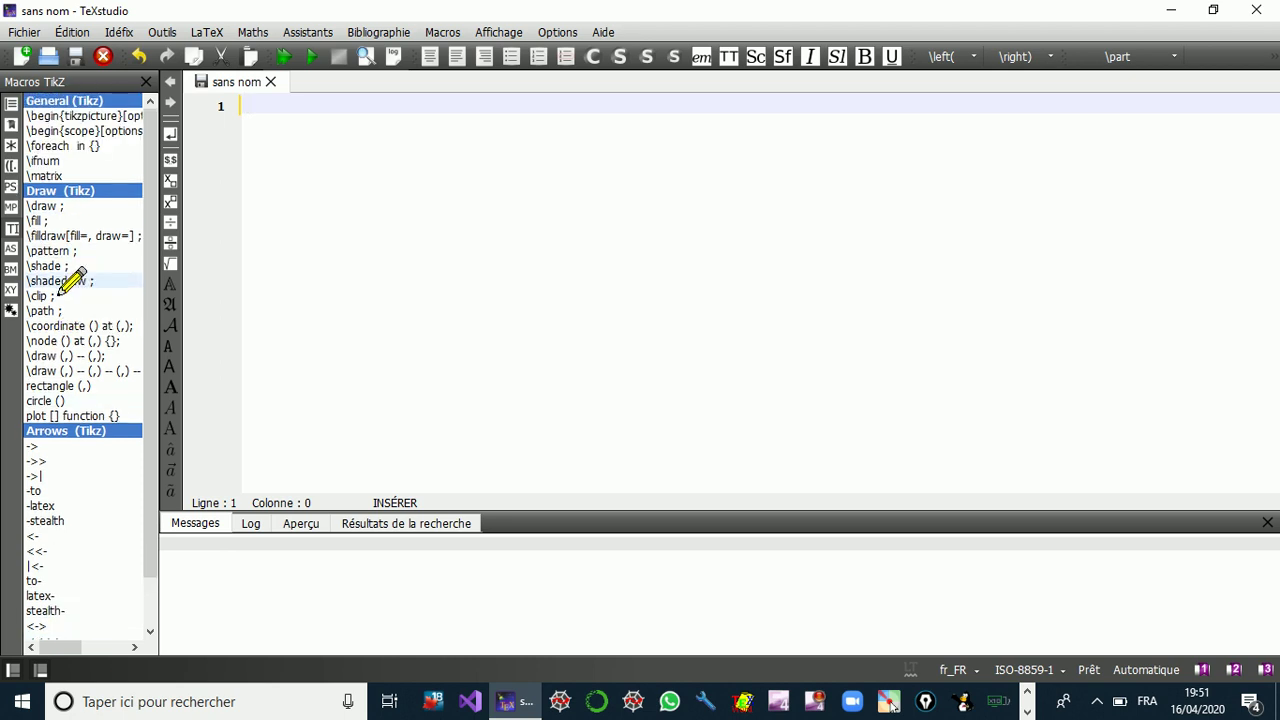
pyautogui.click(11, 104)
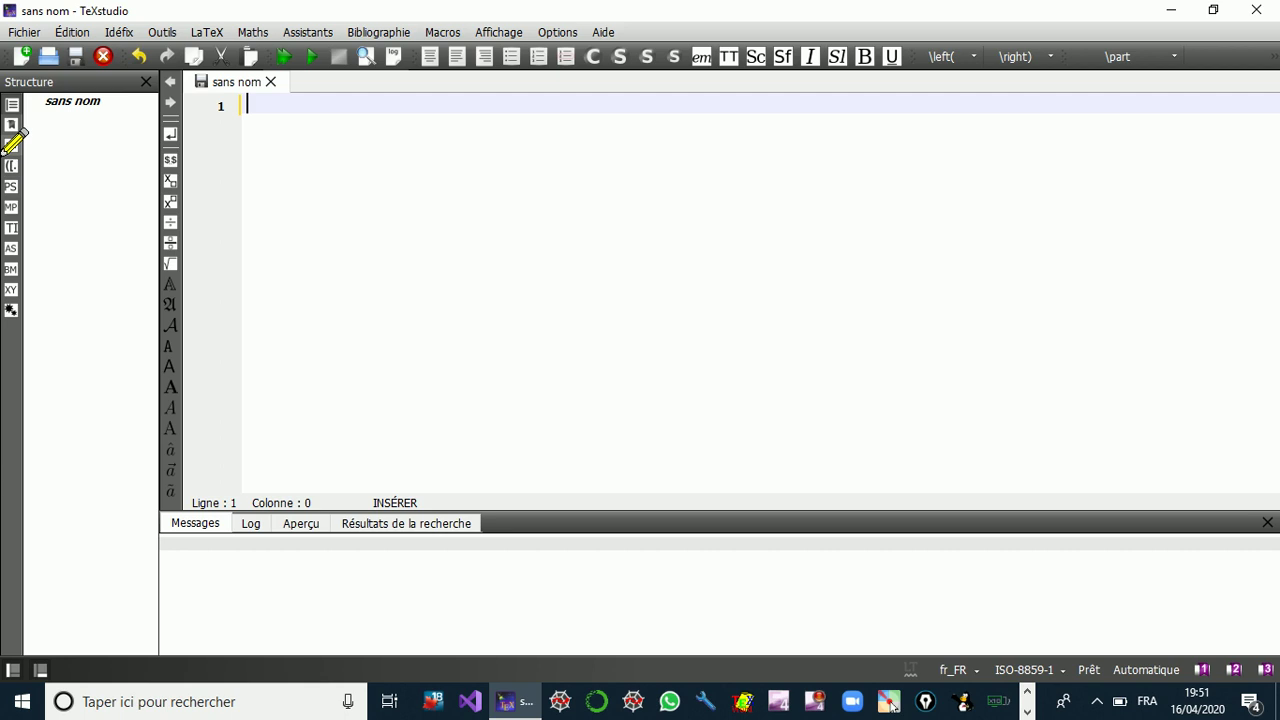
# - Display the symbol library again, filter it to the Grecs category and browse the Greek letters
pyautogui.click(6, 149)
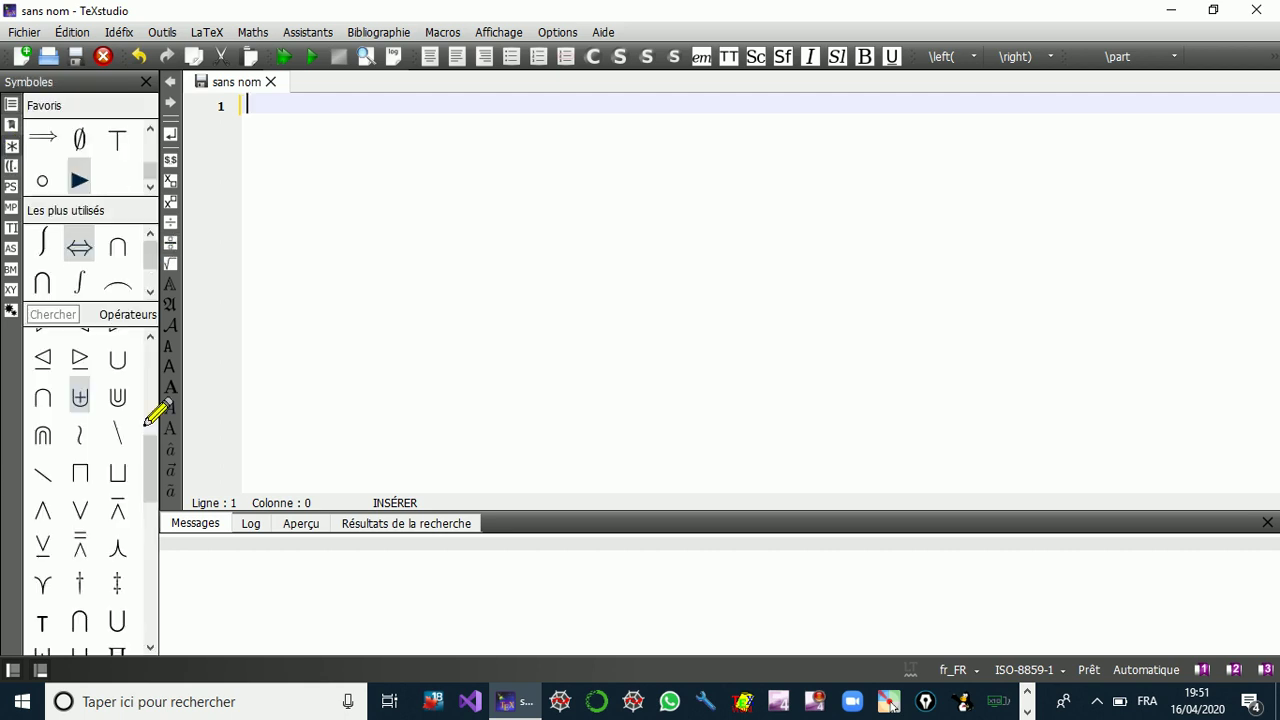
pyautogui.click(118, 315)
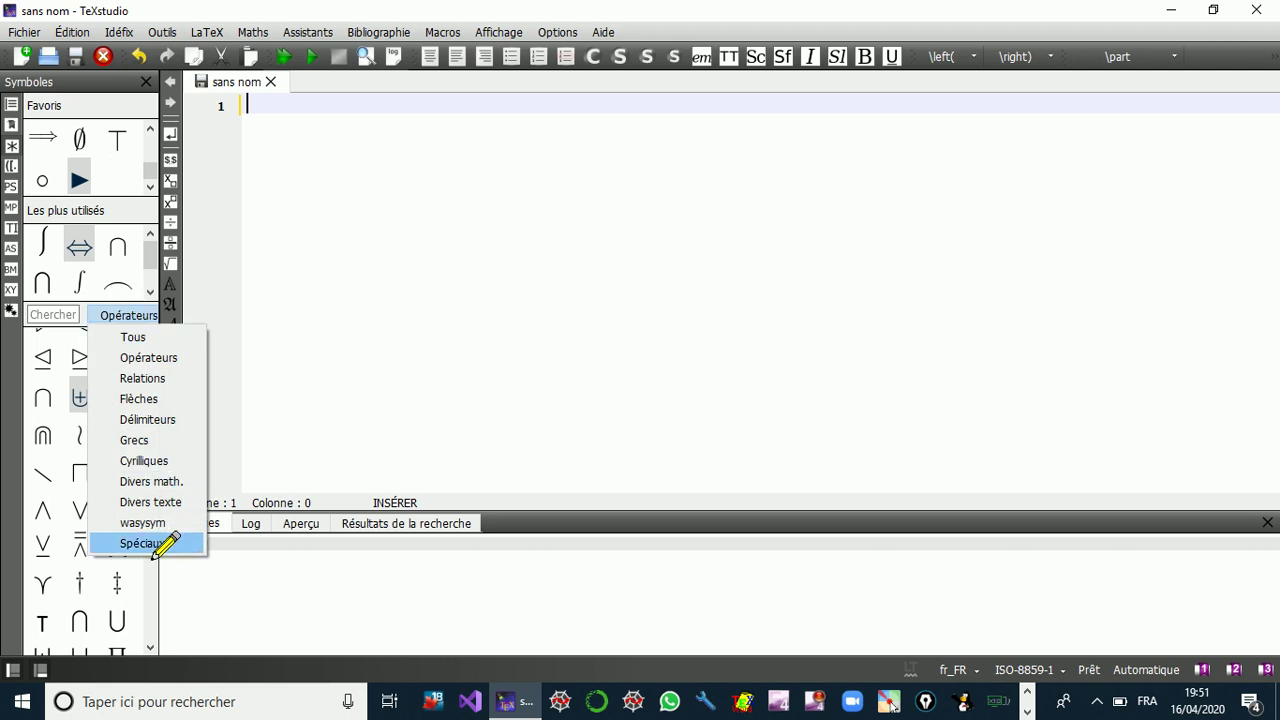
pyautogui.click(135, 440)
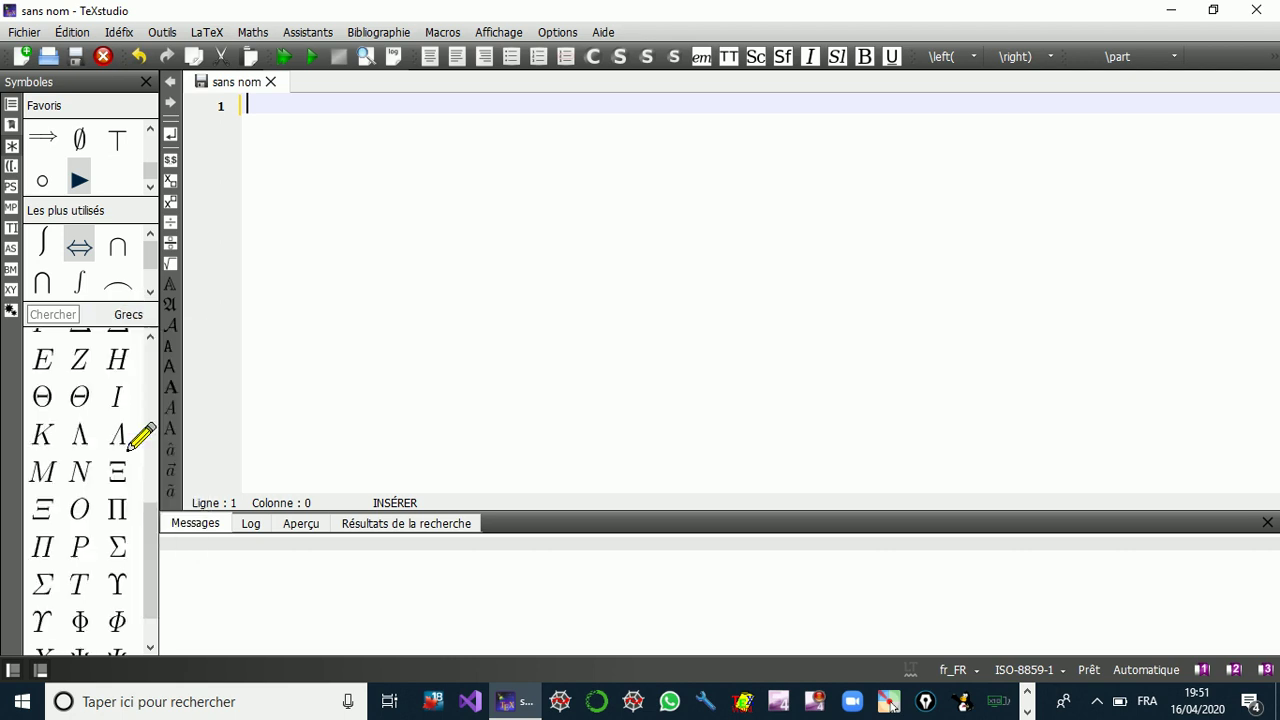
pyautogui.scroll(-1, 95, 430)
pyautogui.scroll(5, 80, 485)
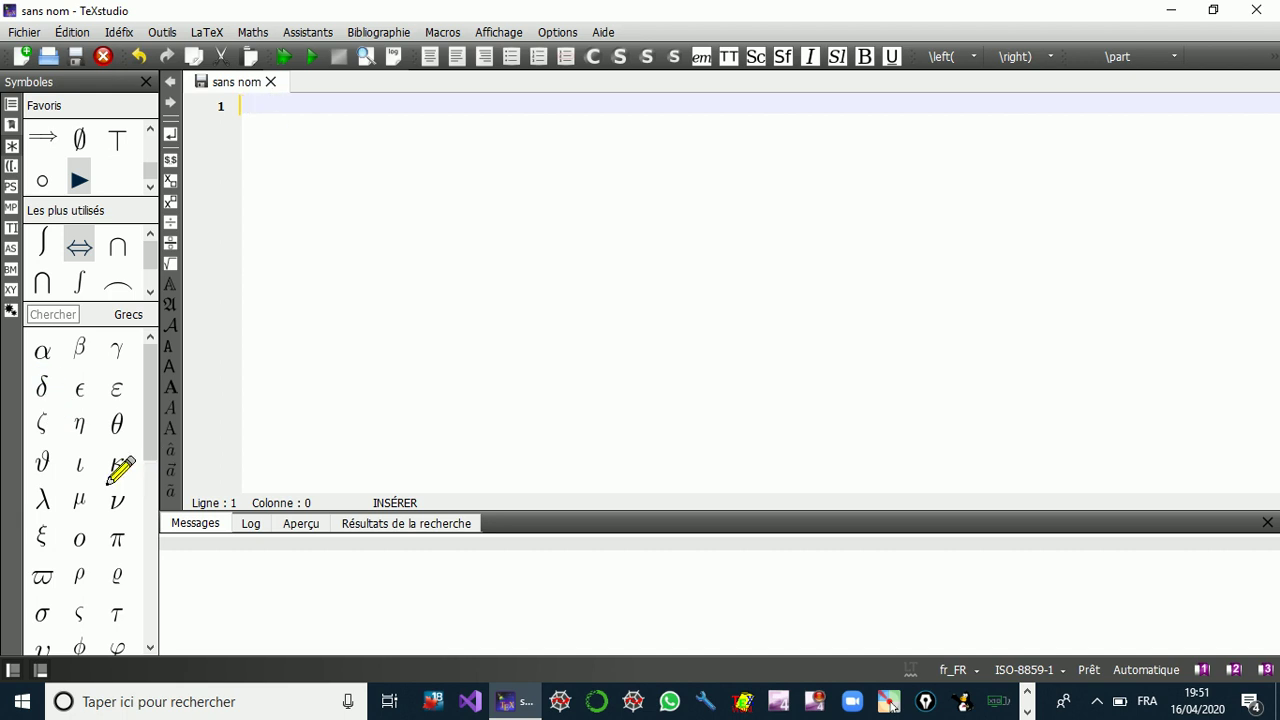
# - Insert the alpha symbol on line 1 and enclose it in dollar signs as $\alpha$
pyautogui.click(32, 364)
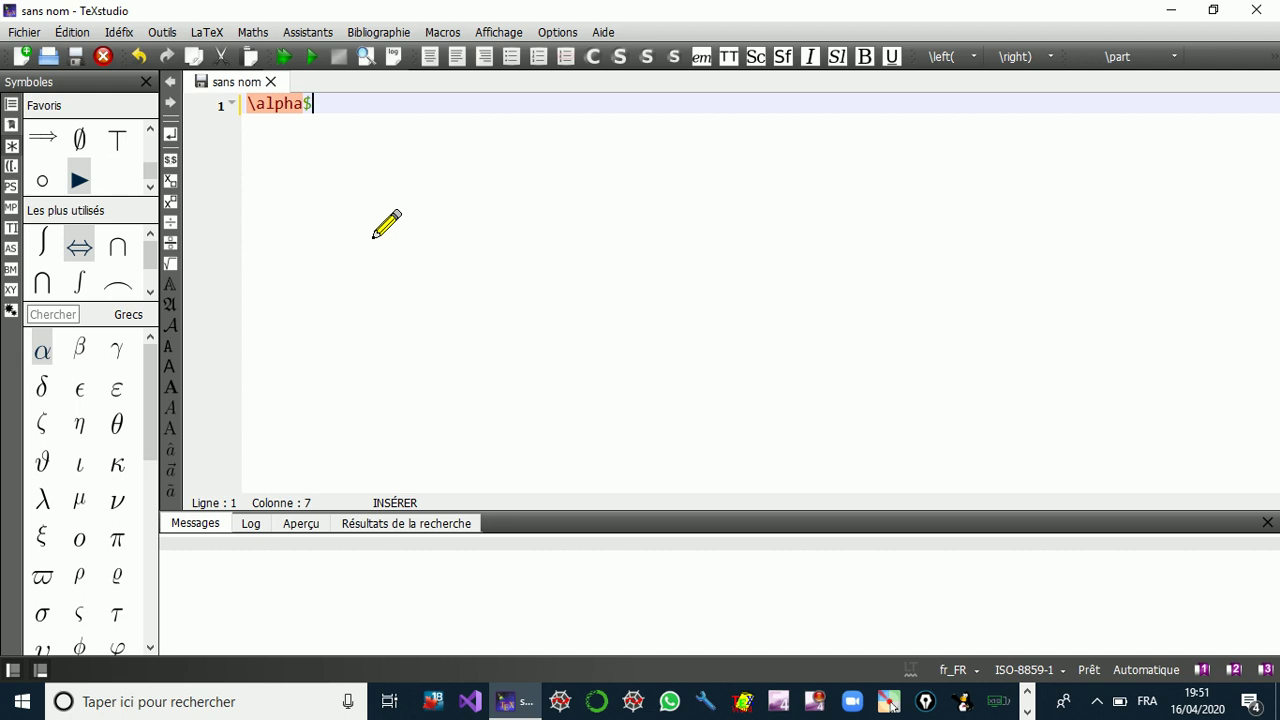
pyautogui.click(247, 104)
pyautogui.write('$')
pyautogui.click(345, 119)
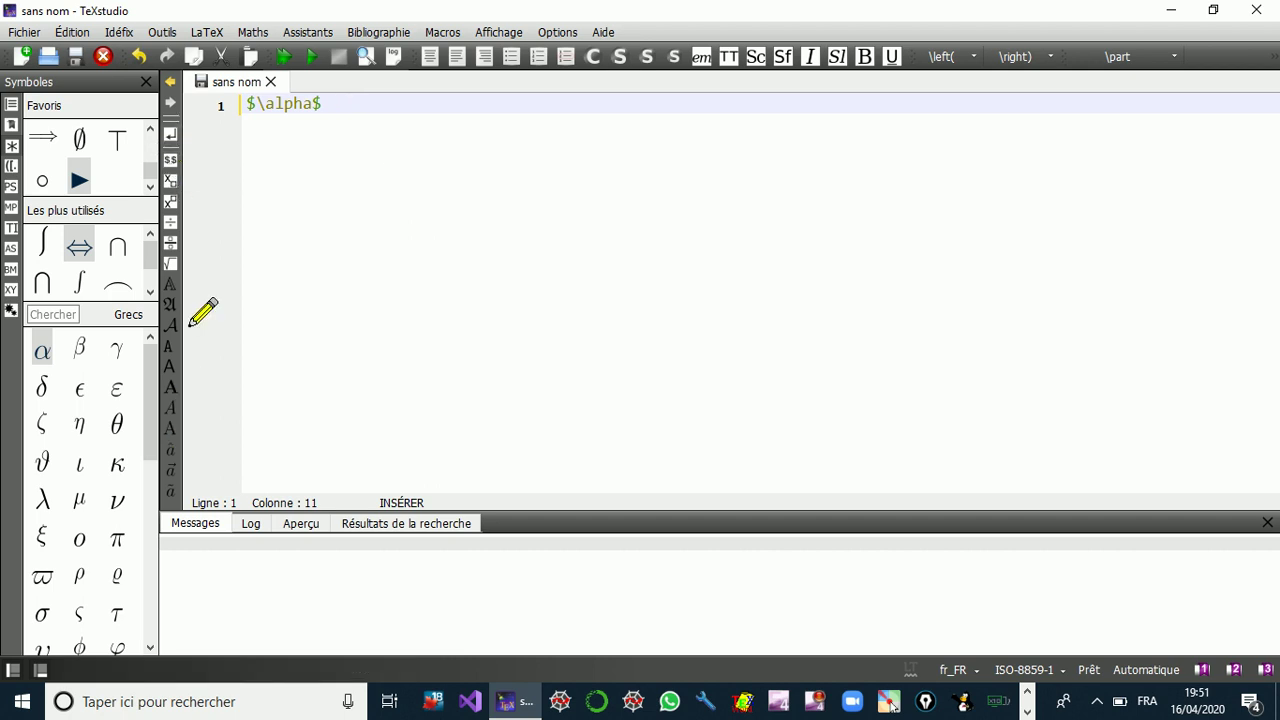
# - Add the inline math formula $ x=u $ after $\alpha$ and start a new line
pyautogui.click(168, 160)
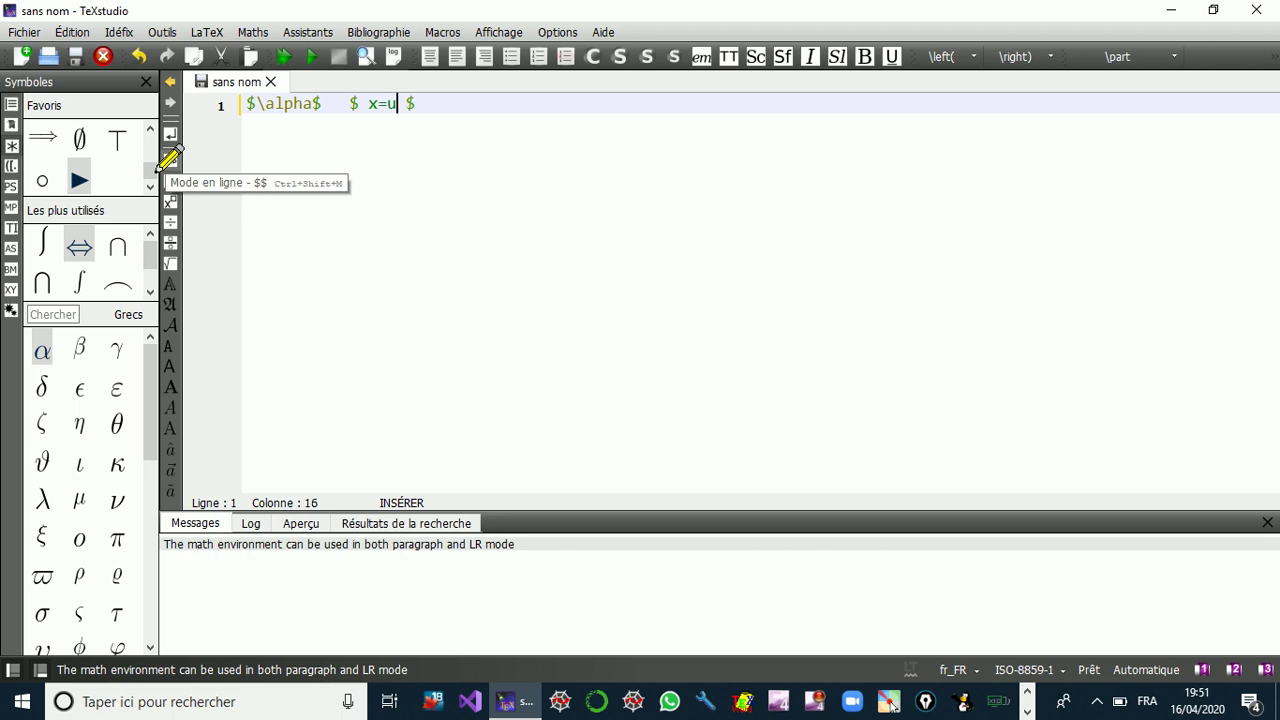
pyautogui.click(470, 107)
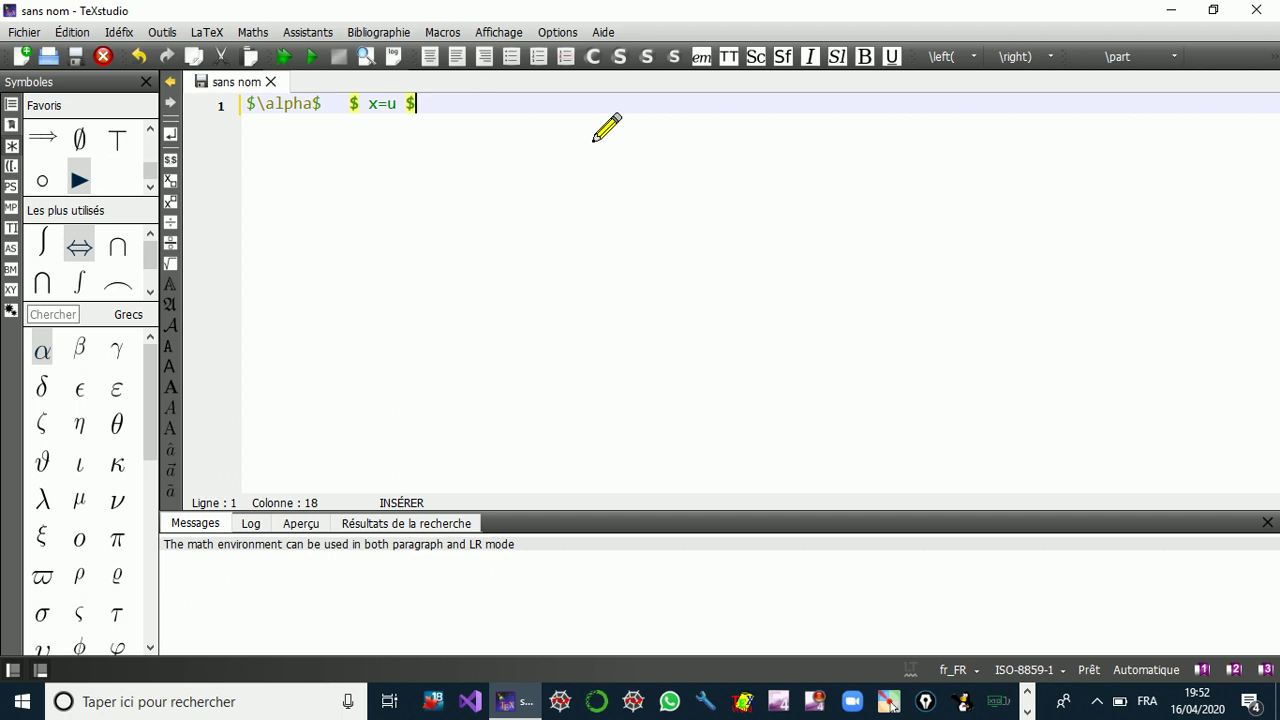
pyautogui.press('Return')
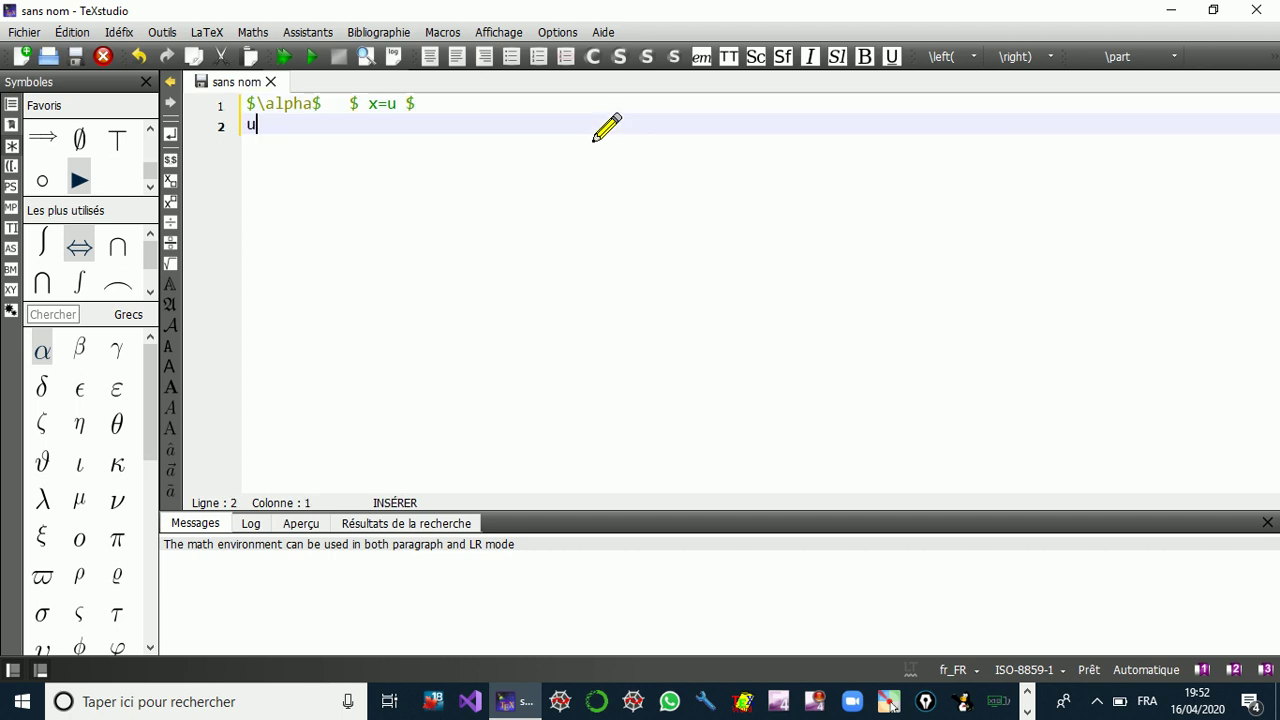
# - Write "un texte" on line 2, end it with a \\ line break, and write "retour à la ligne" on line 3
pyautogui.write('un texte')
pyautogui.press('Return')
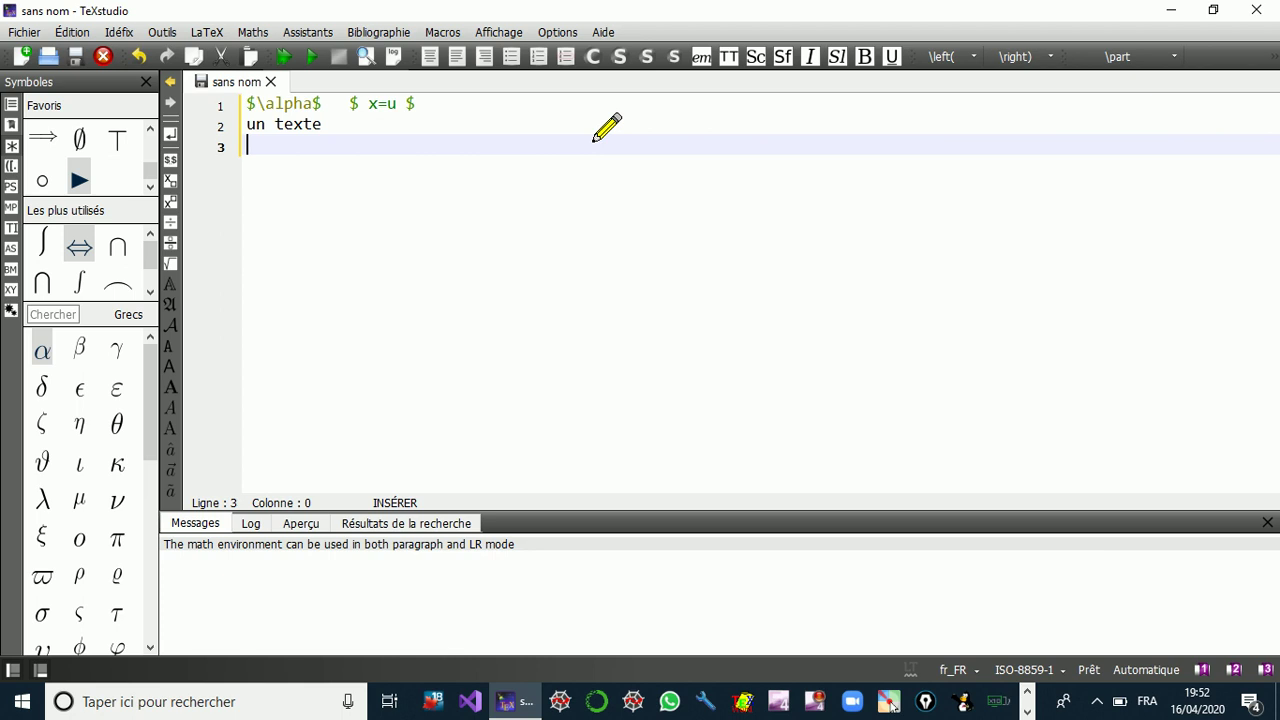
pyautogui.press('BackSpace')
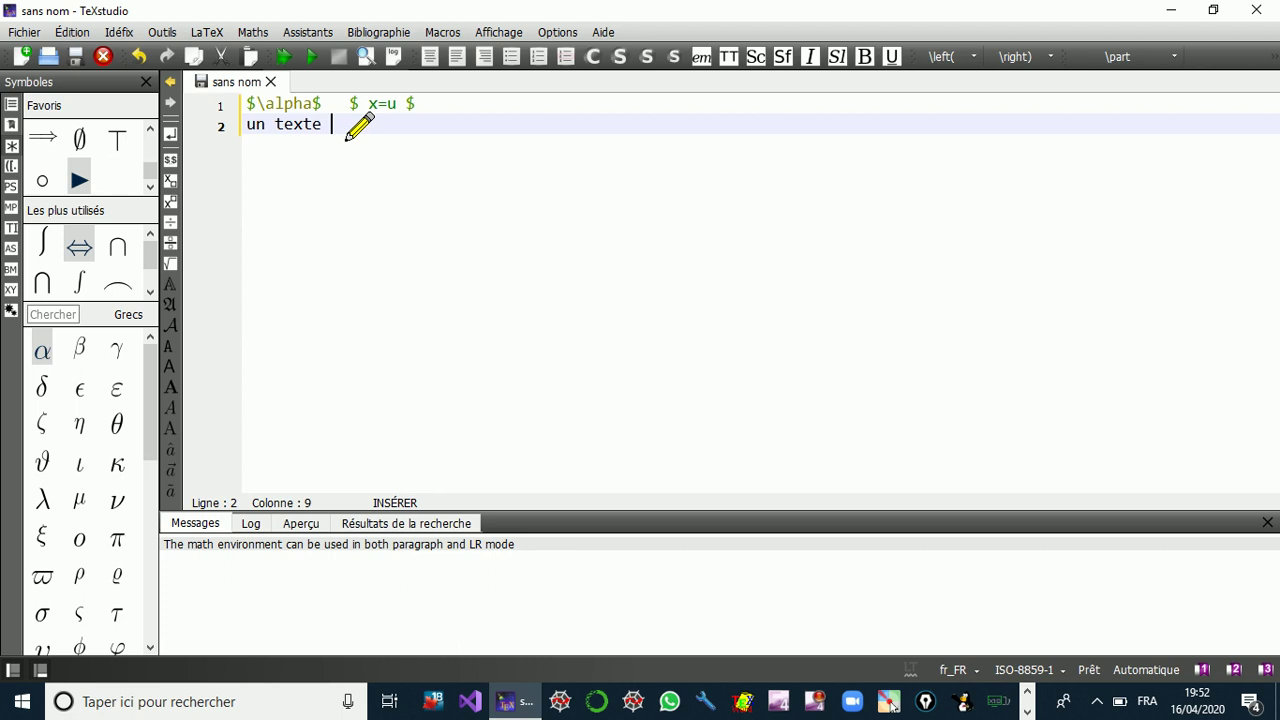
pyautogui.click(171, 137)
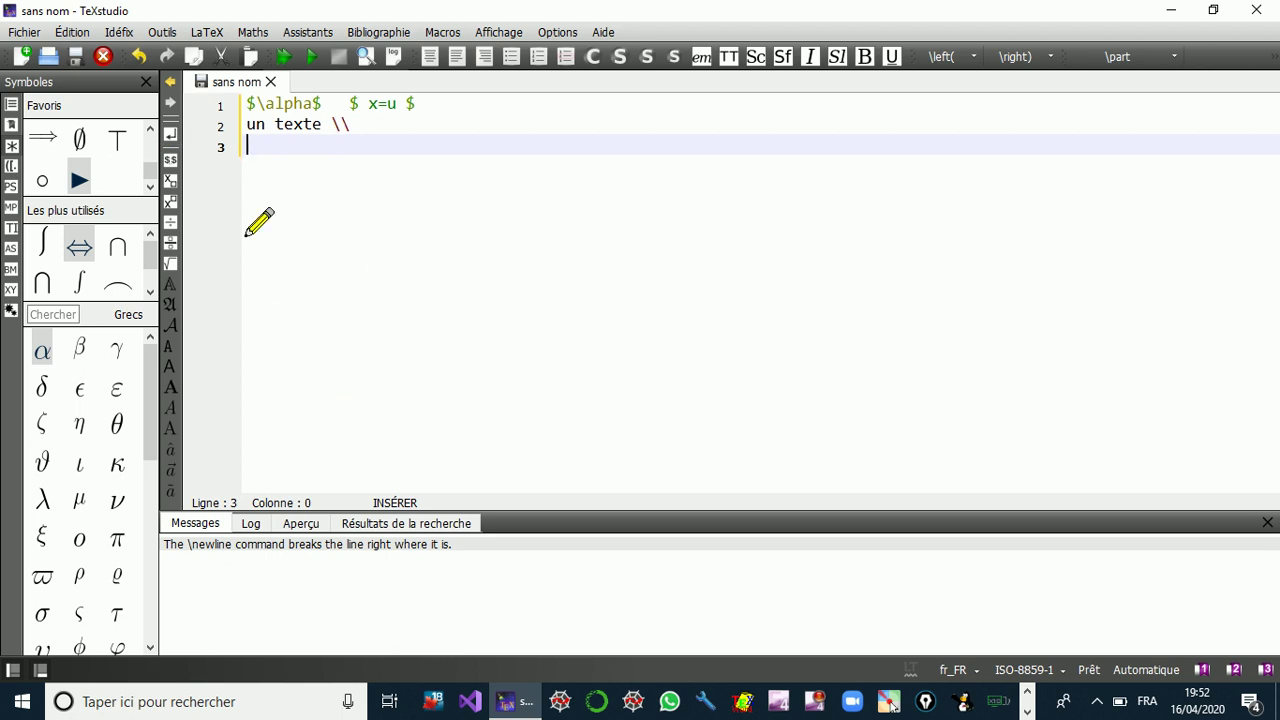
pyautogui.write('retour à la ligne')
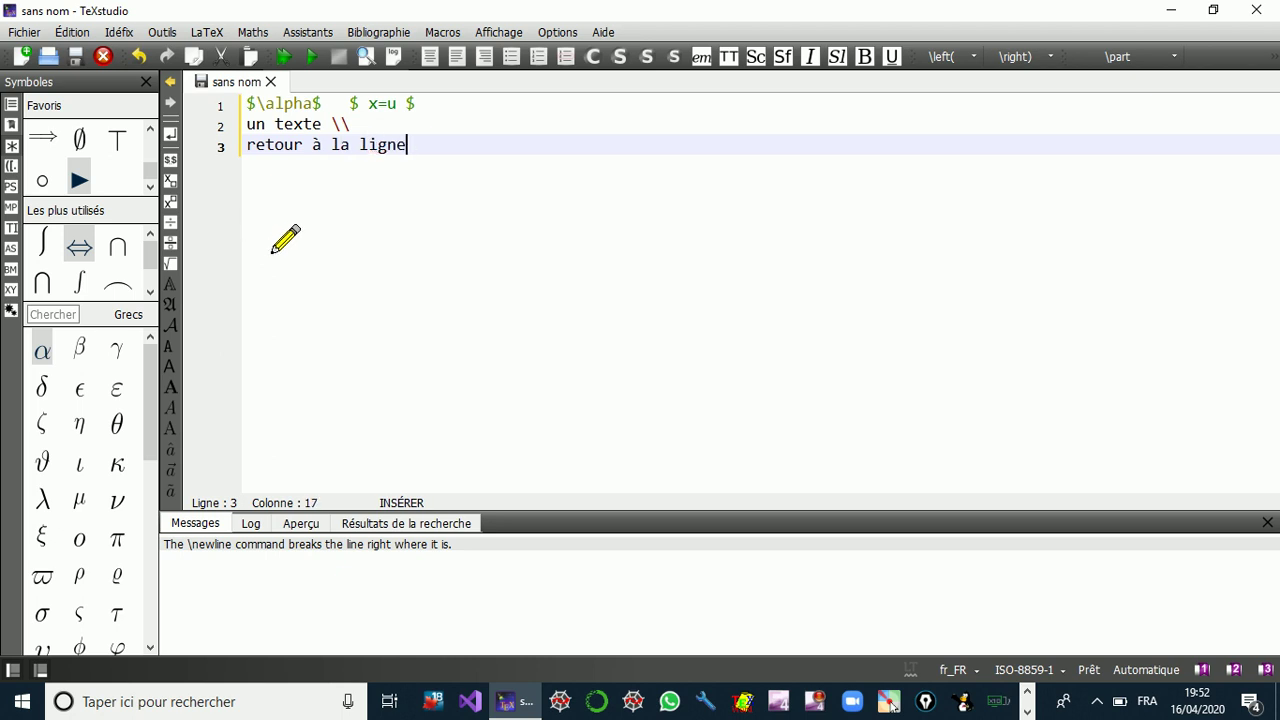
# - Leave a blank line and start an inline math formula on line 5 with x^{2}, using the superscript command
pyautogui.press('Return')
pyautogui.press('Return')
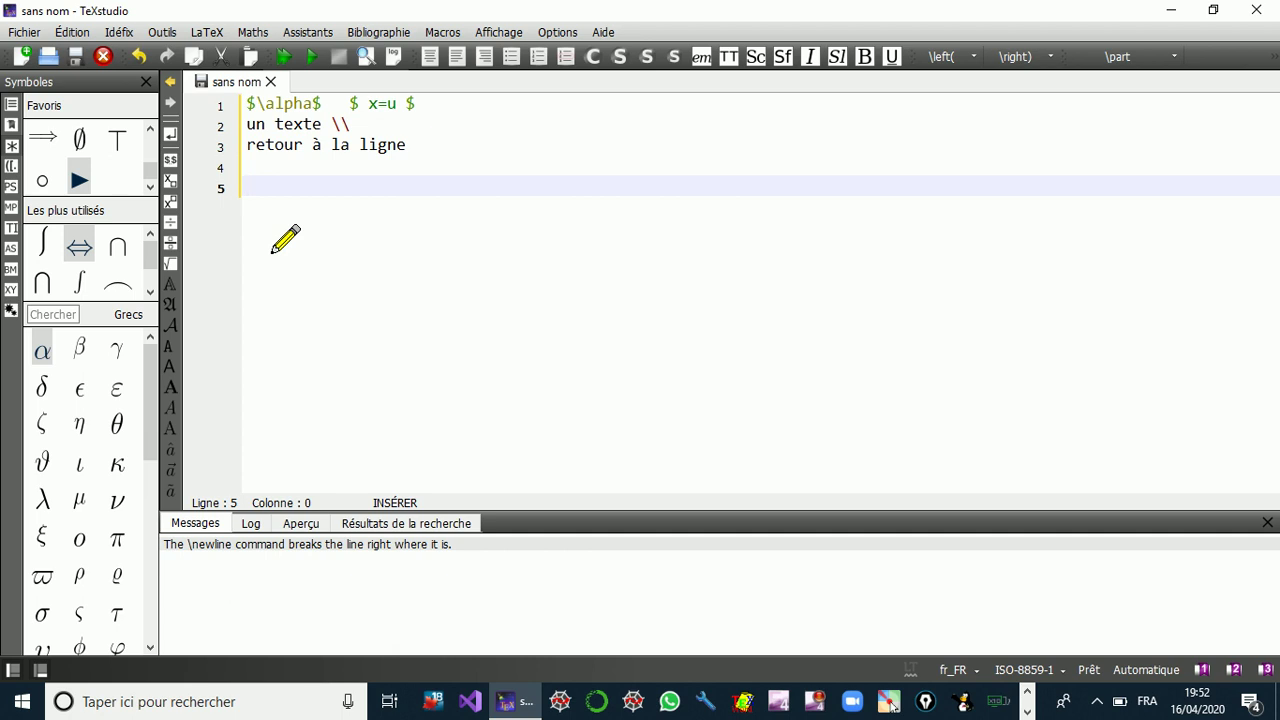
pyautogui.click(171, 160)
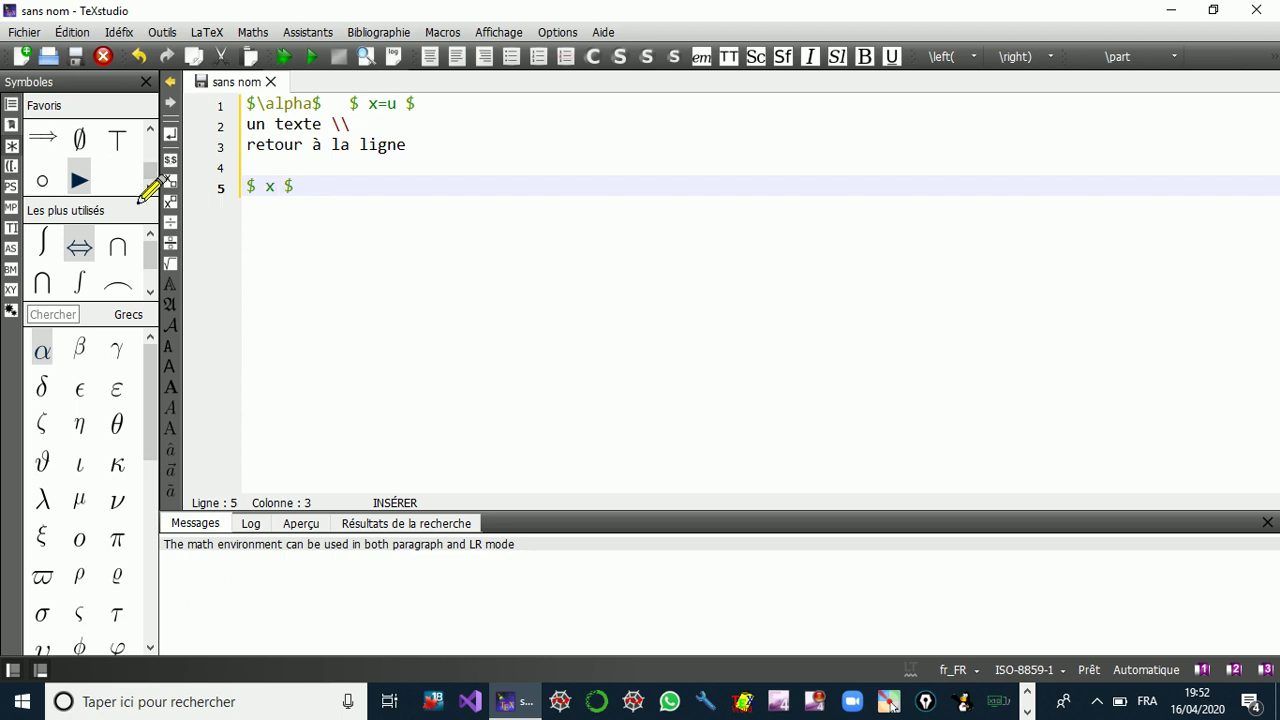
pyautogui.click(171, 201)
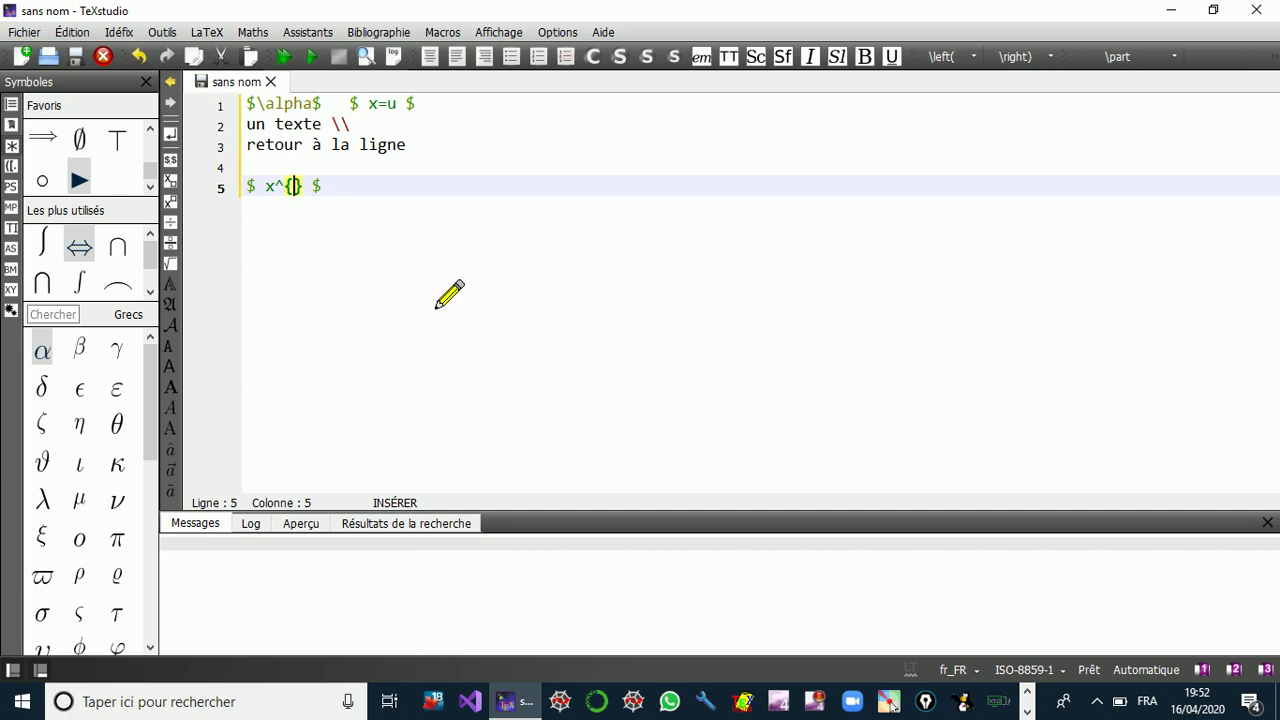
pyautogui.write('2}')
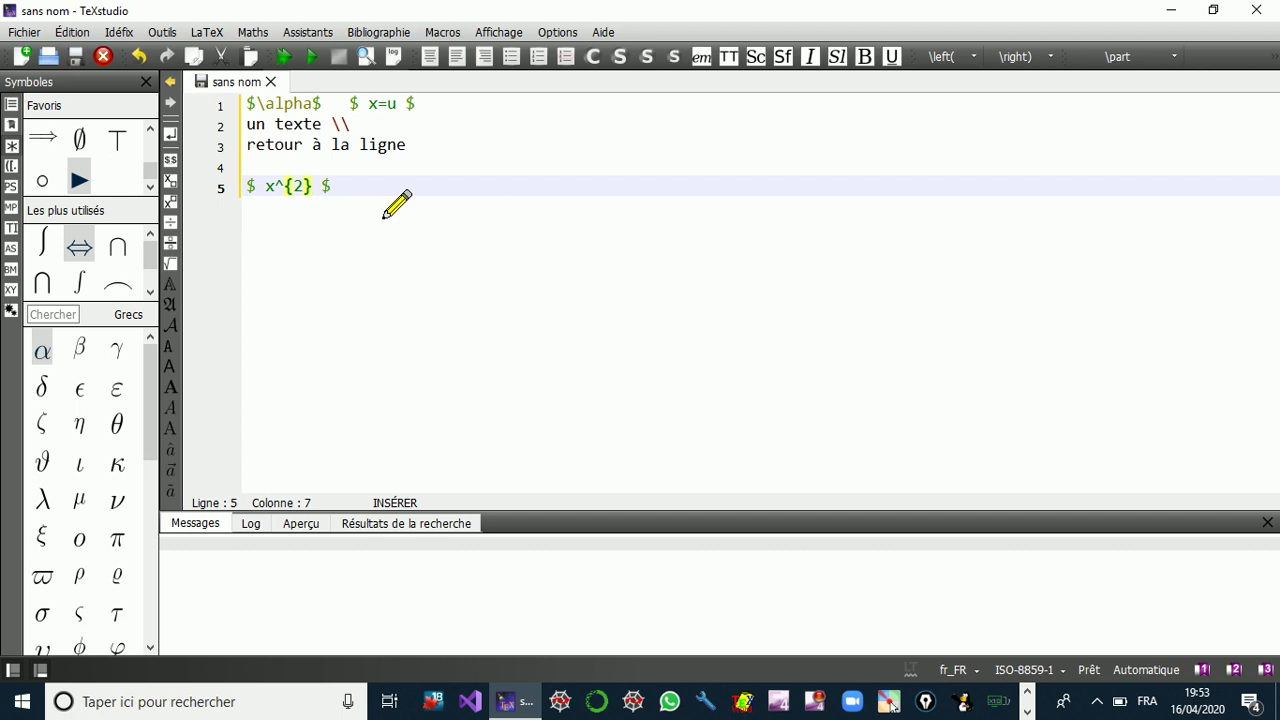
# - Complete the line 5 formula with +y^{2}=z^{2} and add two new lines below it
pyautogui.write('+y')
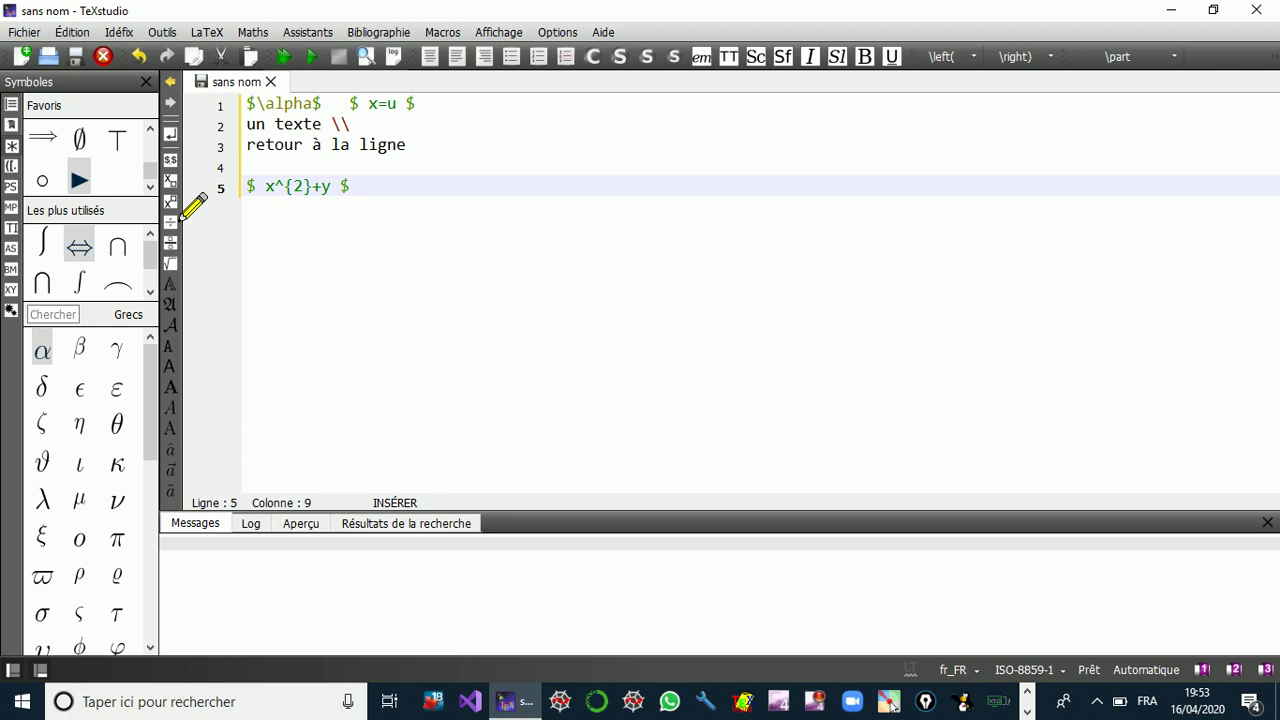
pyautogui.write('^{')
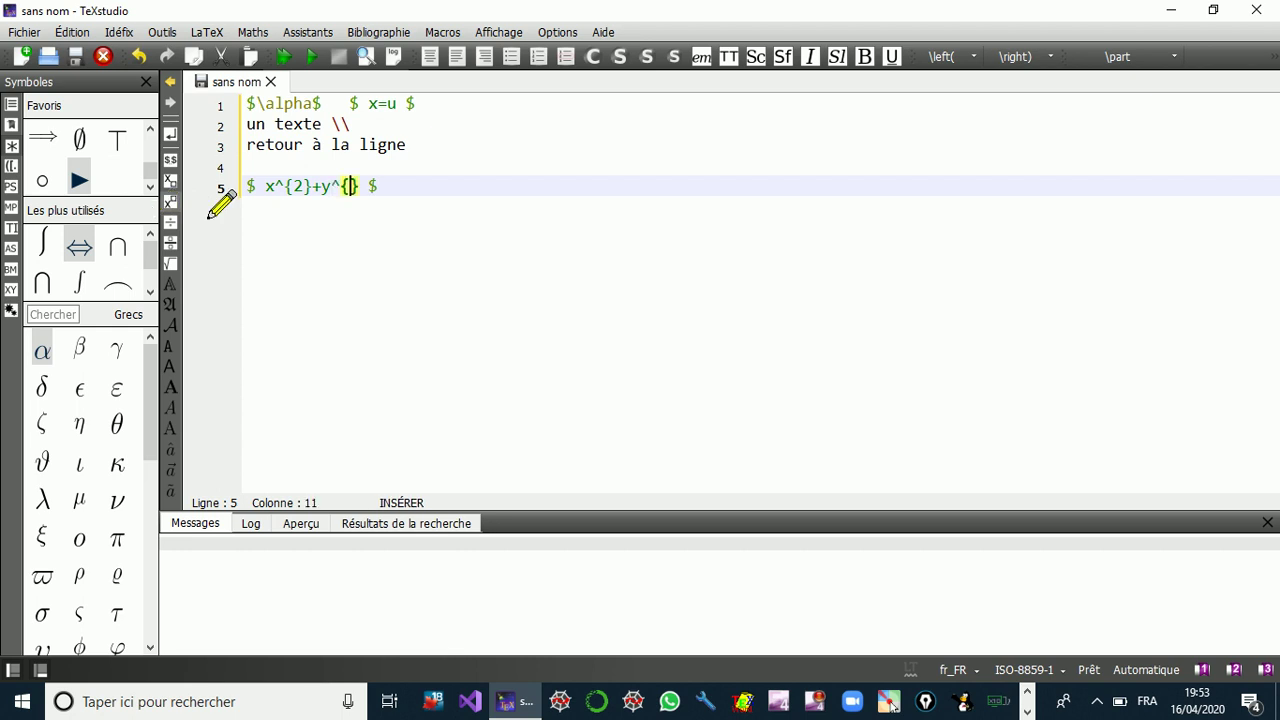
pyautogui.write('2}')
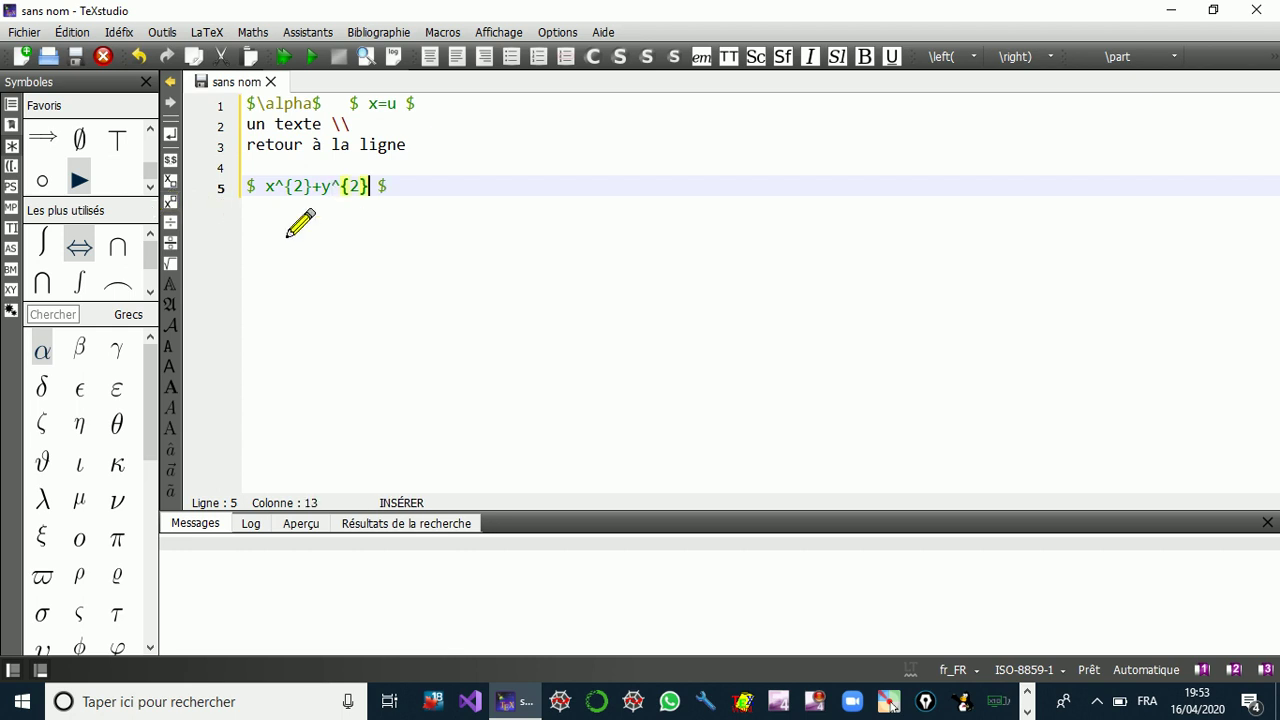
pyautogui.write('=z^{')
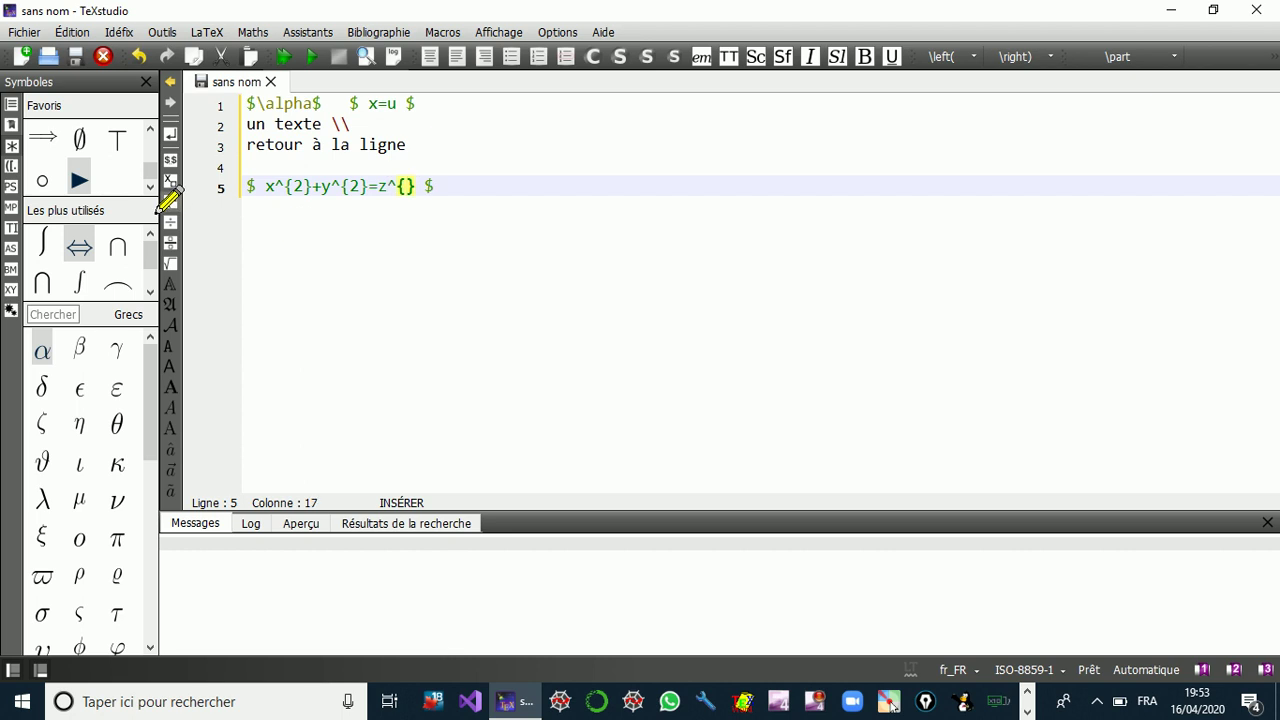
pyautogui.write('2')
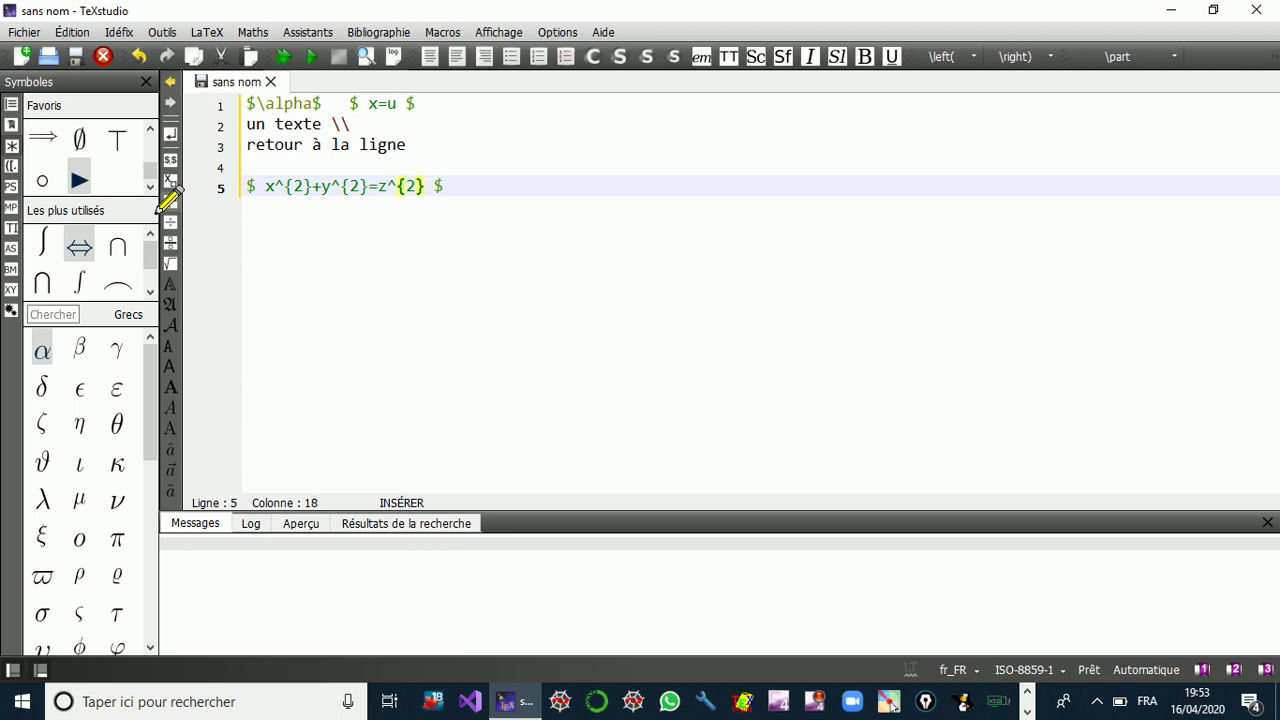
pyautogui.click(456, 205)
pyautogui.press('Return')
pyautogui.press('Return')
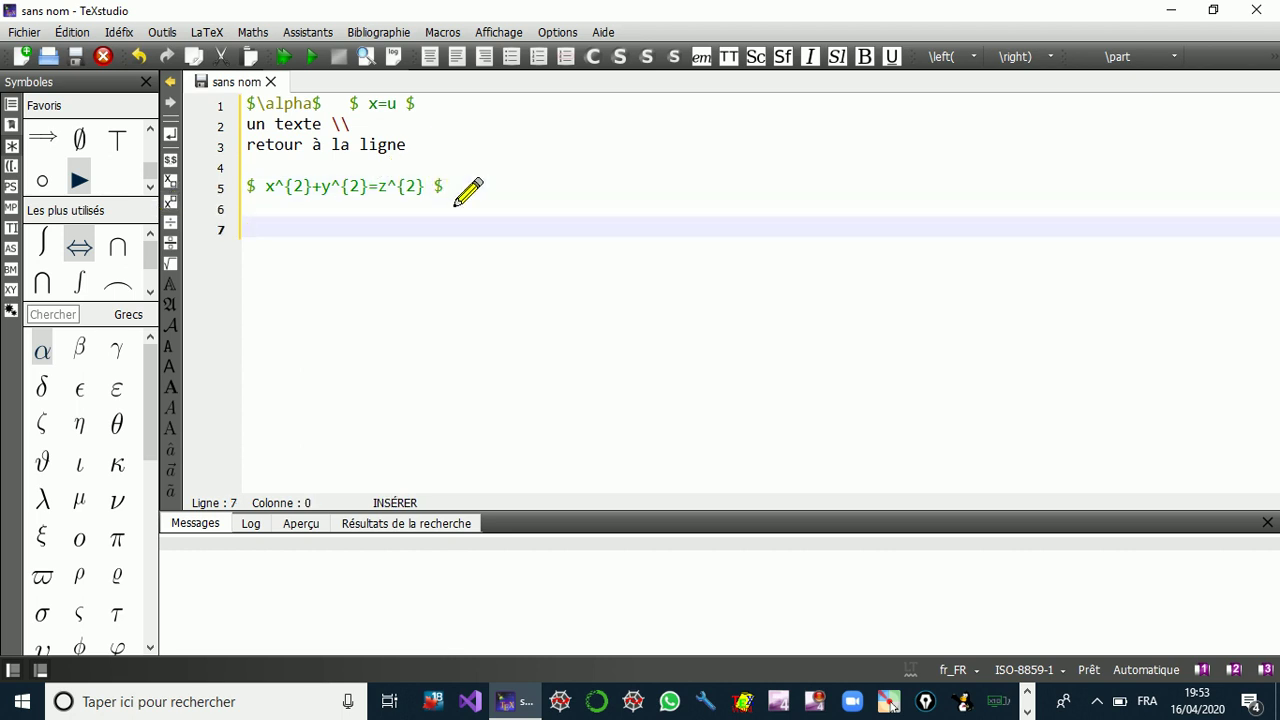
# - Add the inline math formula $ u_{n+1}=f(u_{n}) $ on line 7, using the subscript command for both indices
pyautogui.click(166, 160)
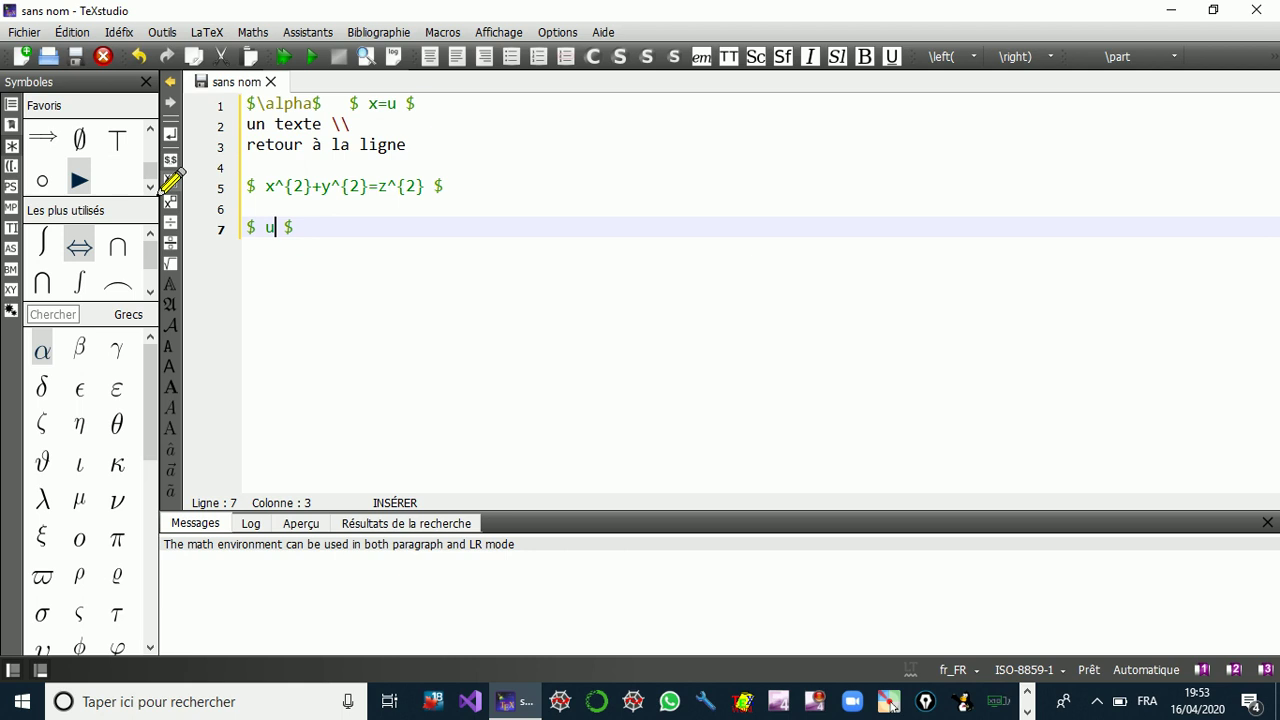
pyautogui.click(166, 186)
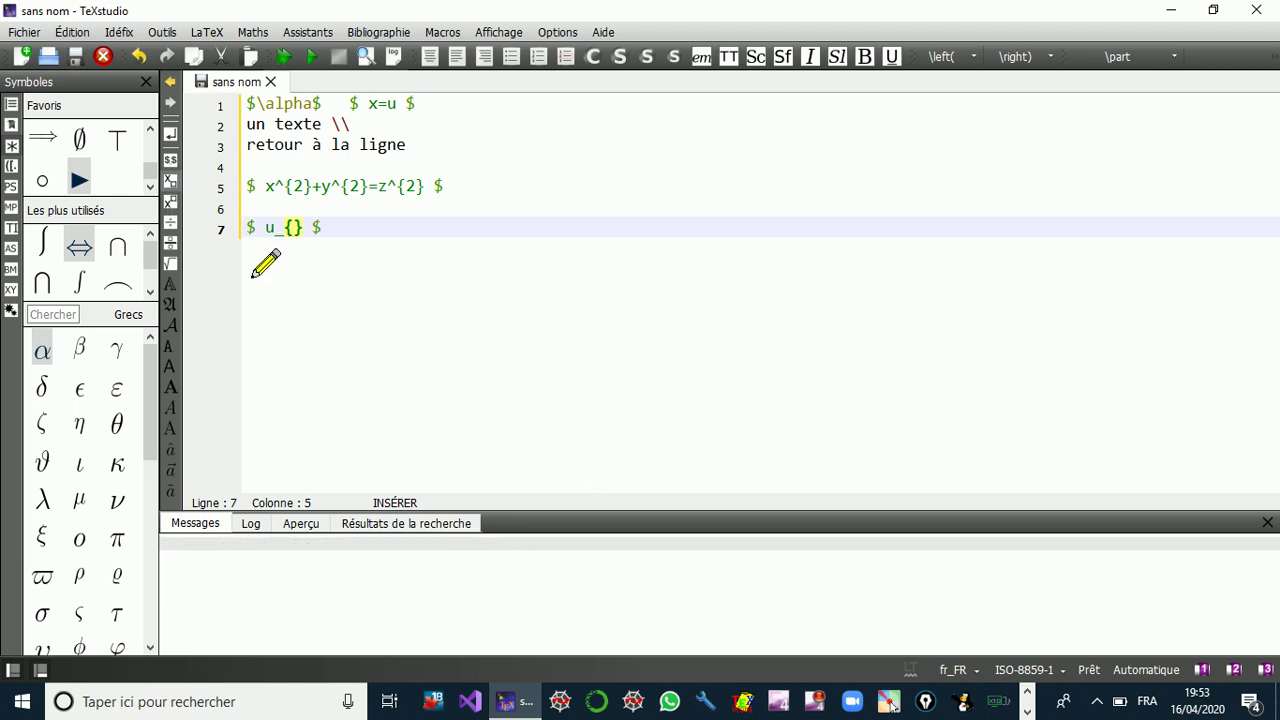
pyautogui.write('n+1}')
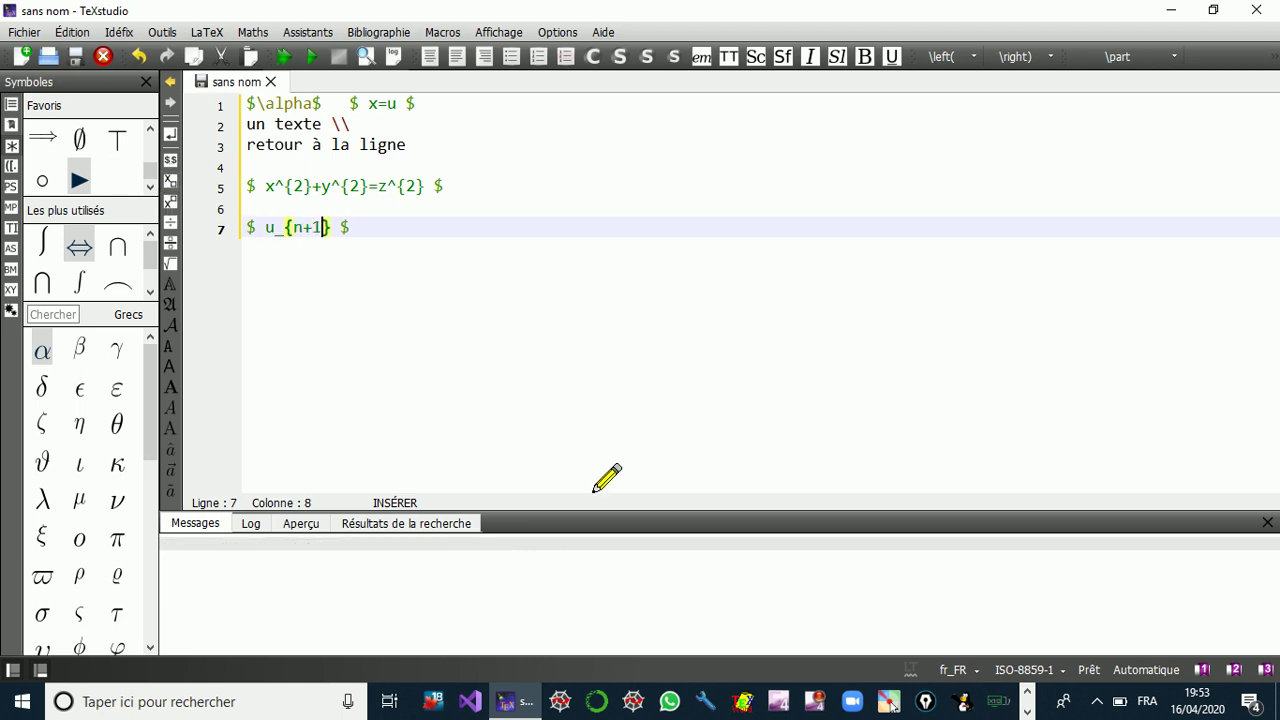
pyautogui.write('=')
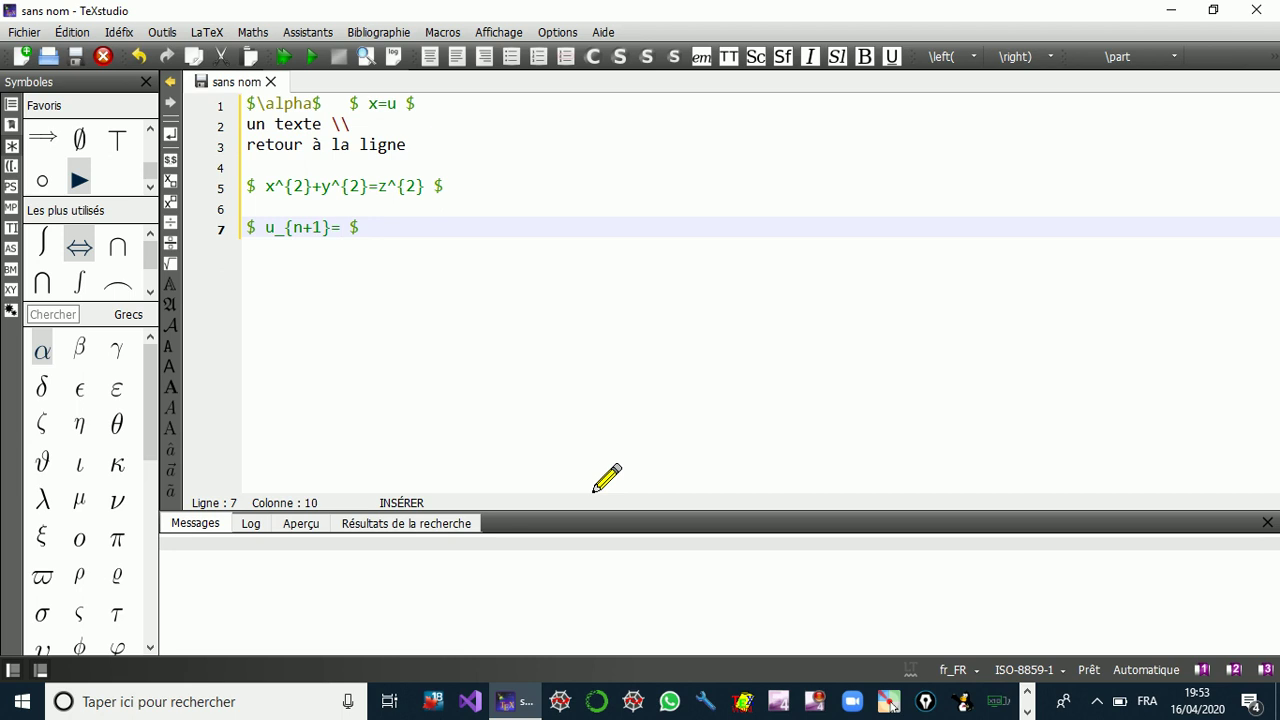
pyautogui.write('f(')
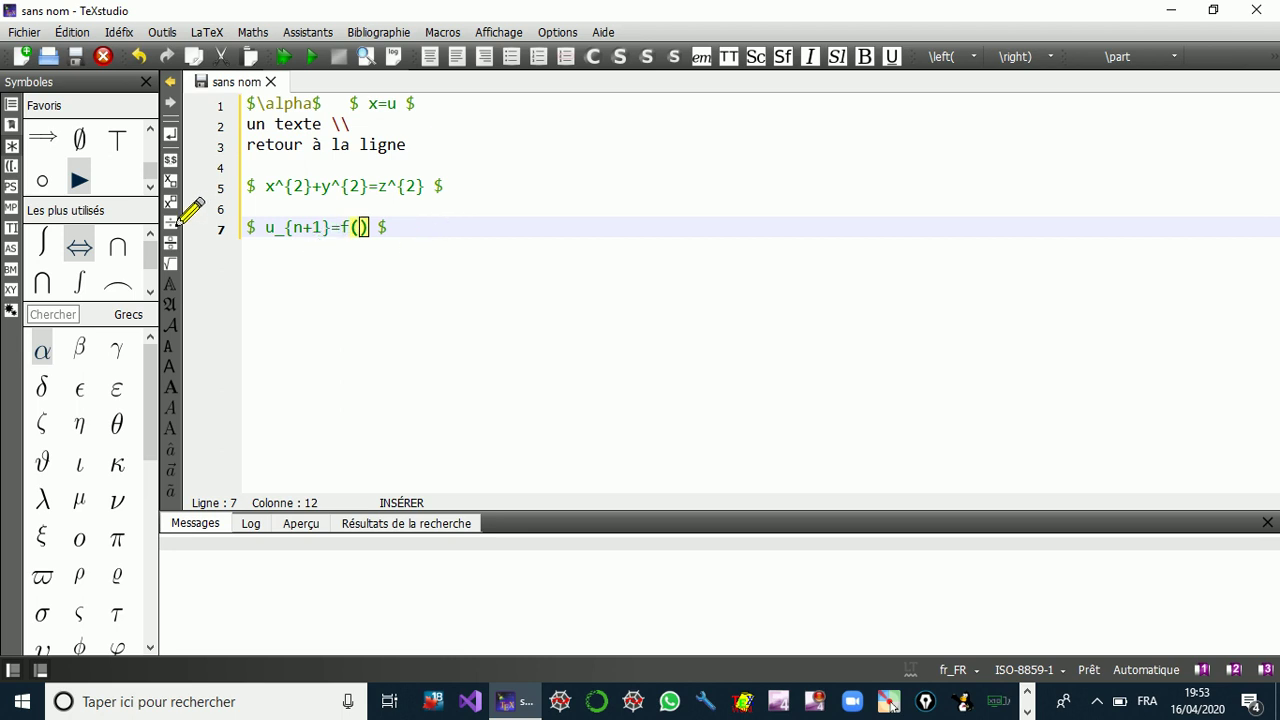
pyautogui.write('u')
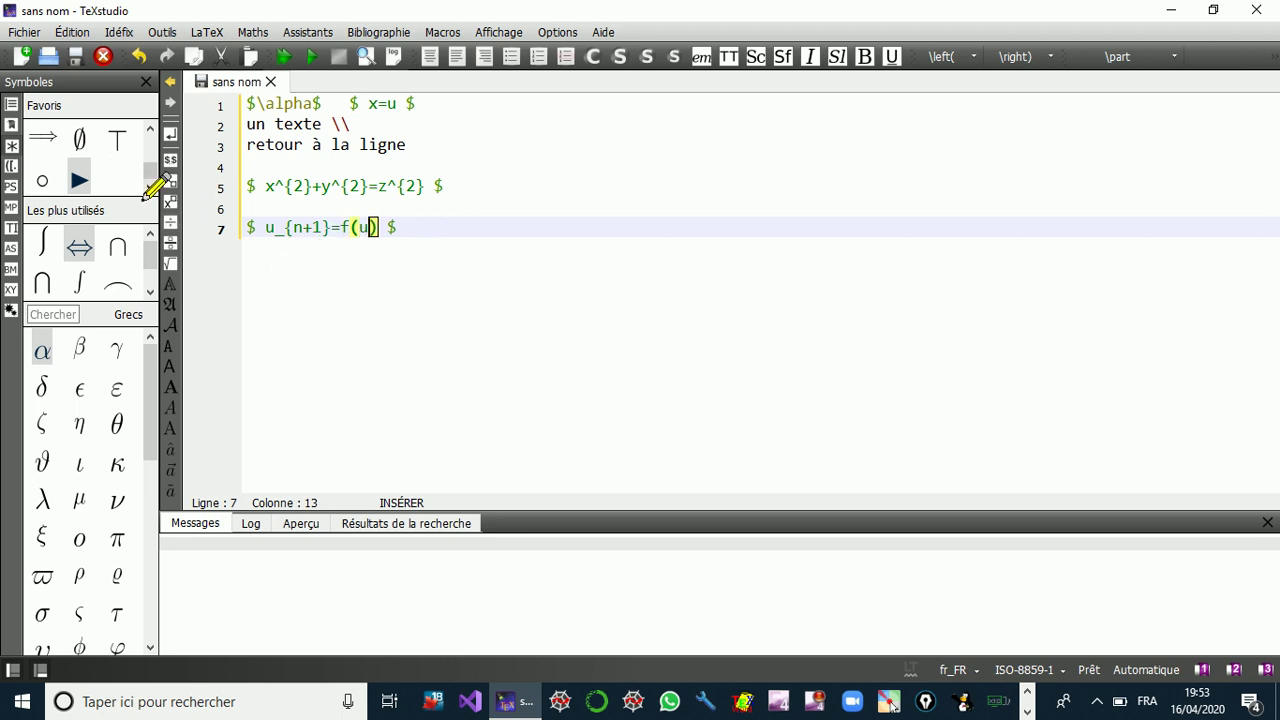
pyautogui.click(170, 182)
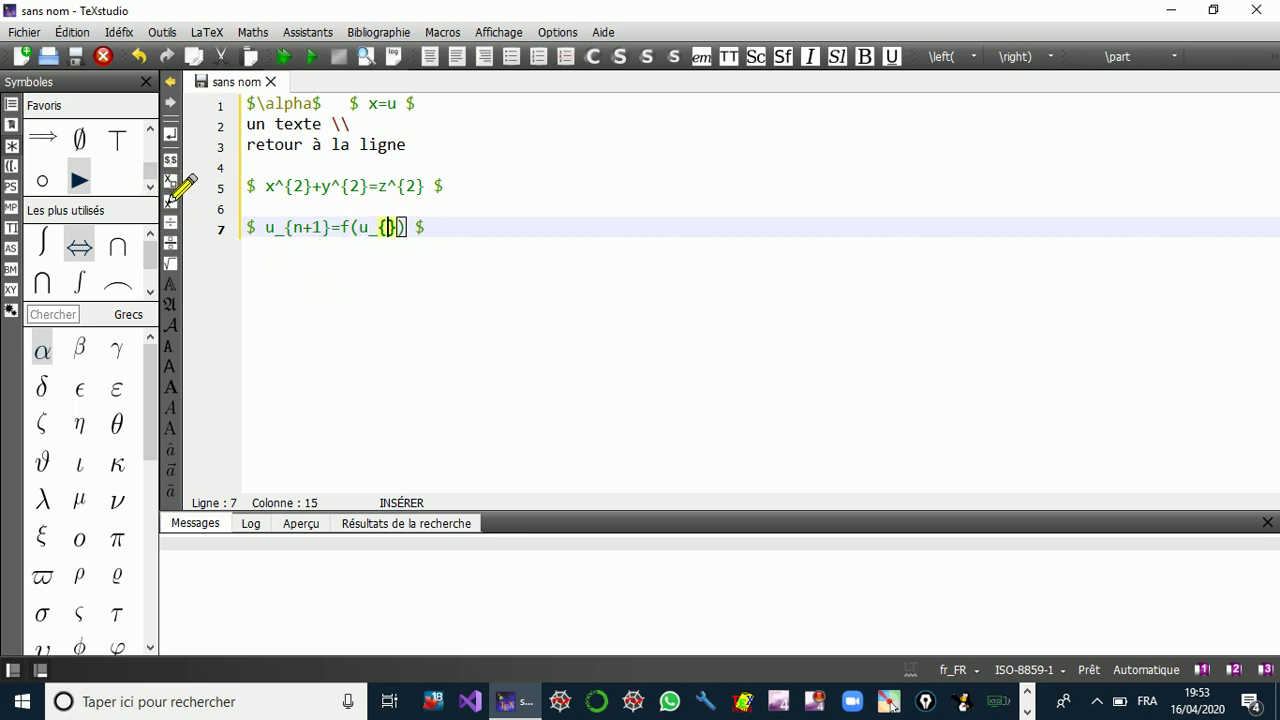
pyautogui.write('n')
pyautogui.click(438, 236)
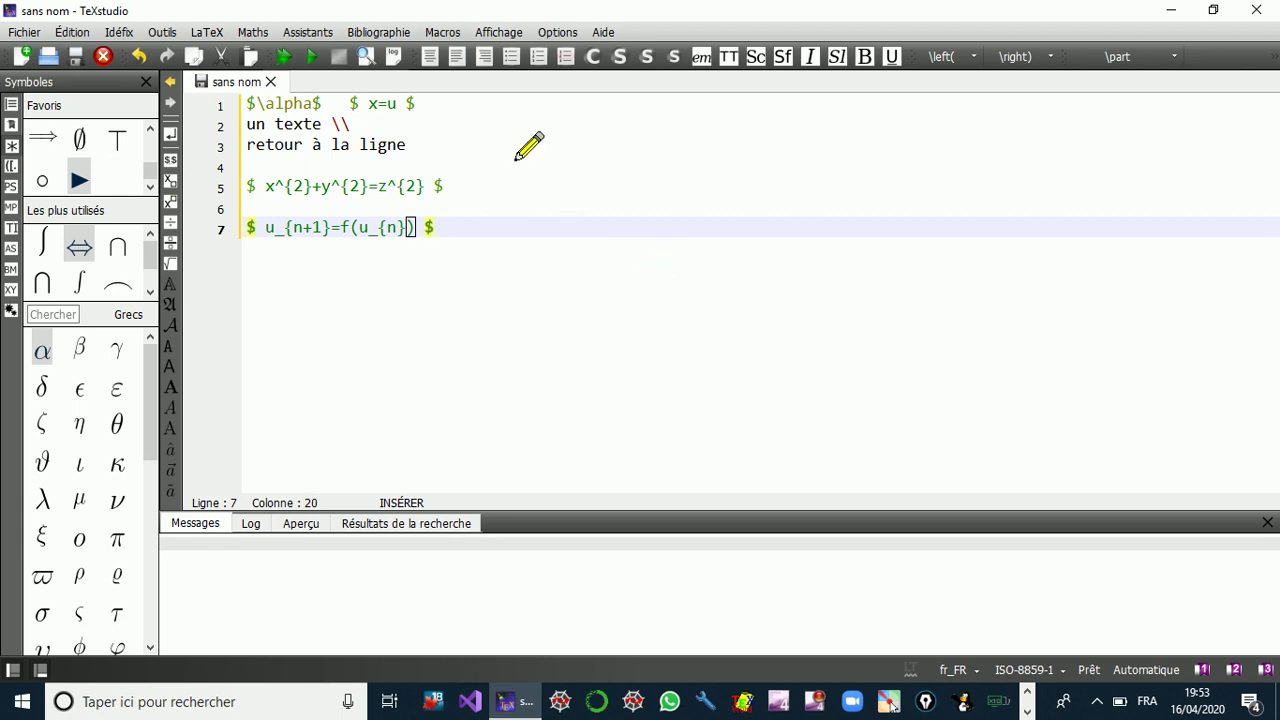
# - Leave two blank lines below the formula and insert a numbered list (enumerate) environment on line 10
pyautogui.press('Return')
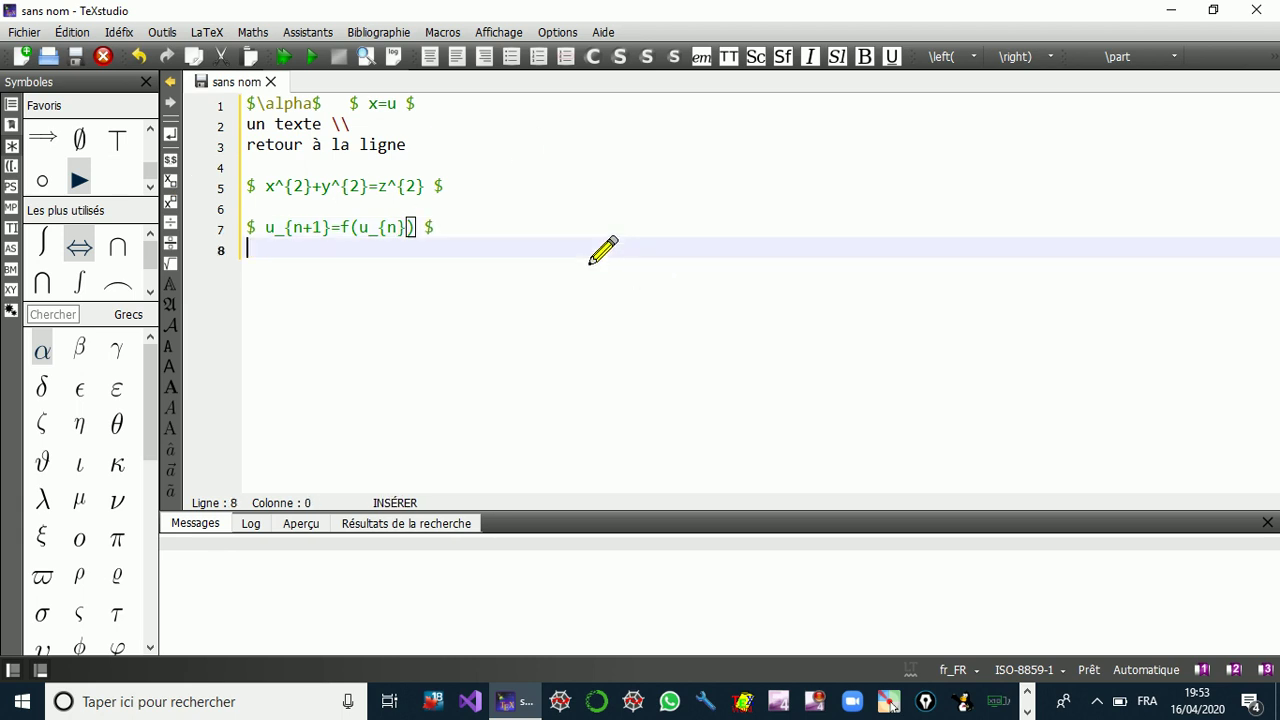
pyautogui.press('Return')
pyautogui.press('Return')
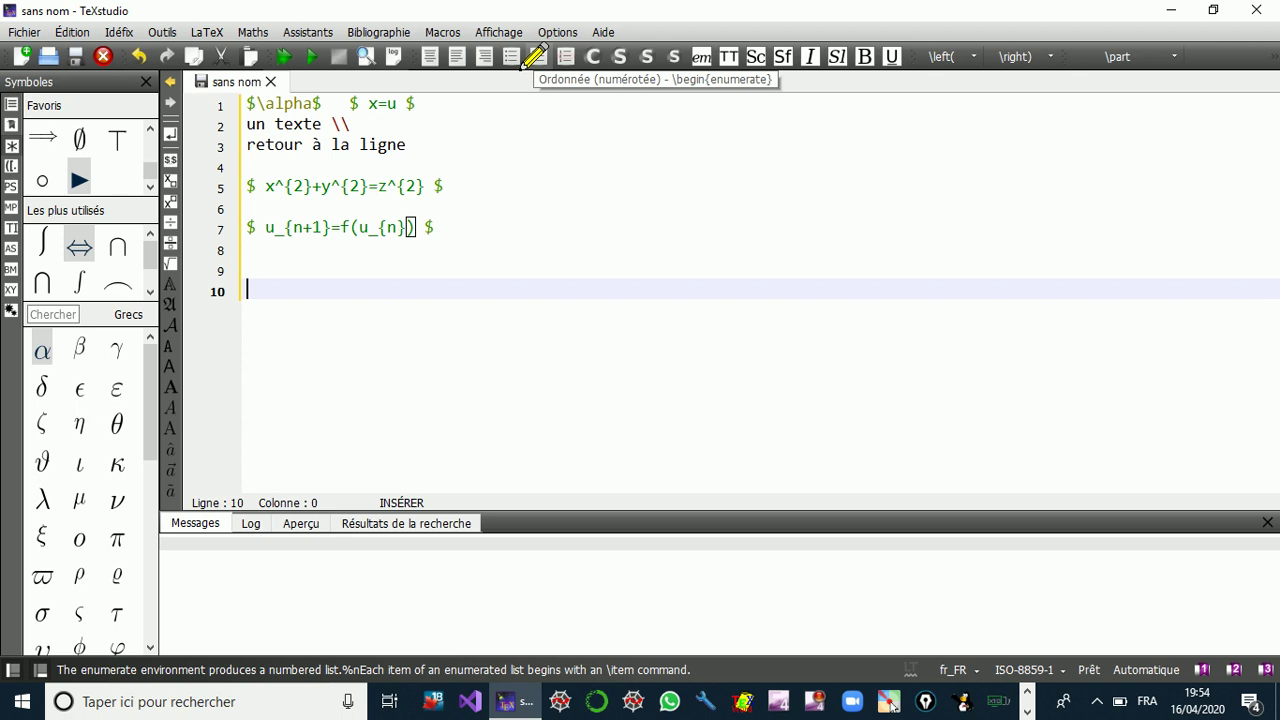
pyautogui.click(521, 68)
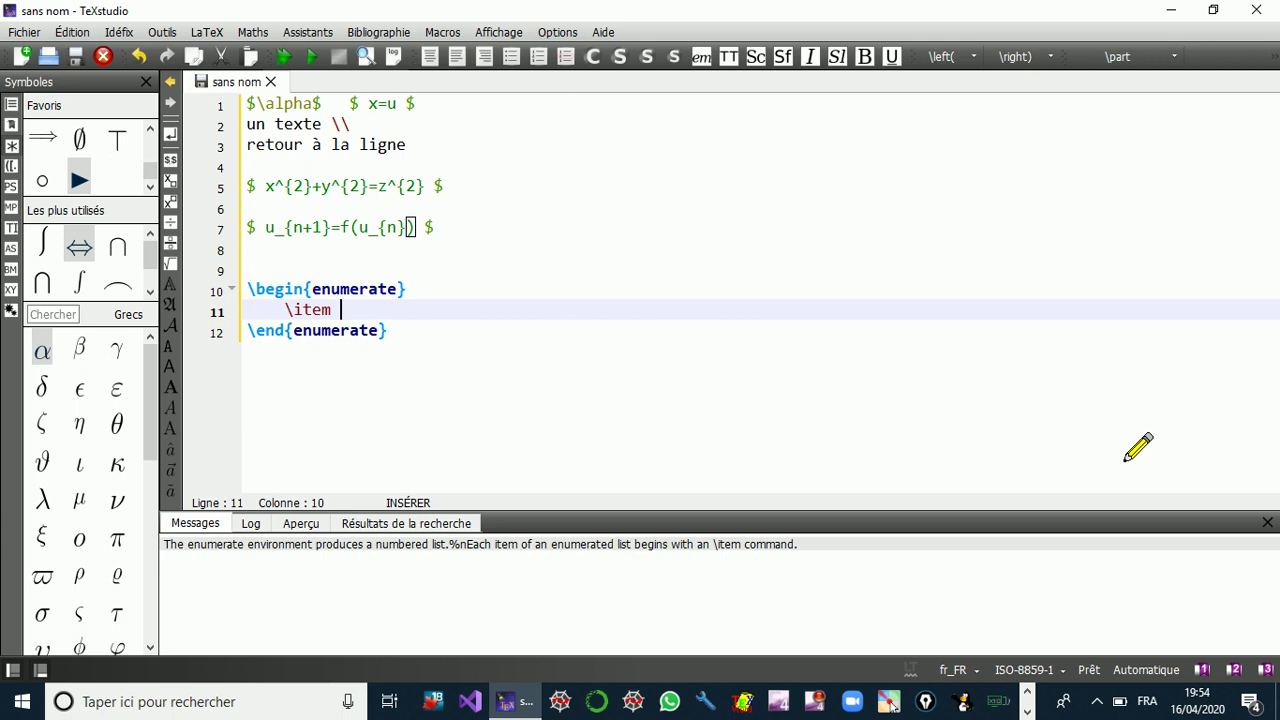
pyautogui.press('Return')
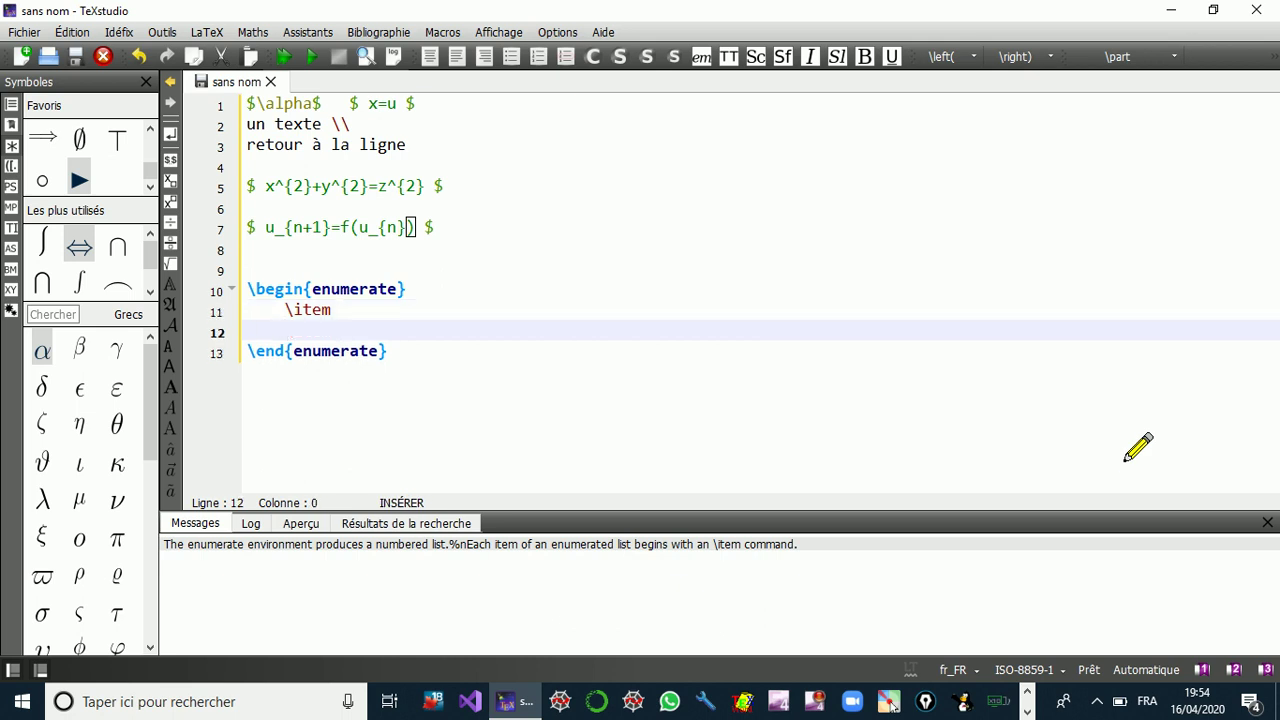
pyautogui.press('BackSpace')
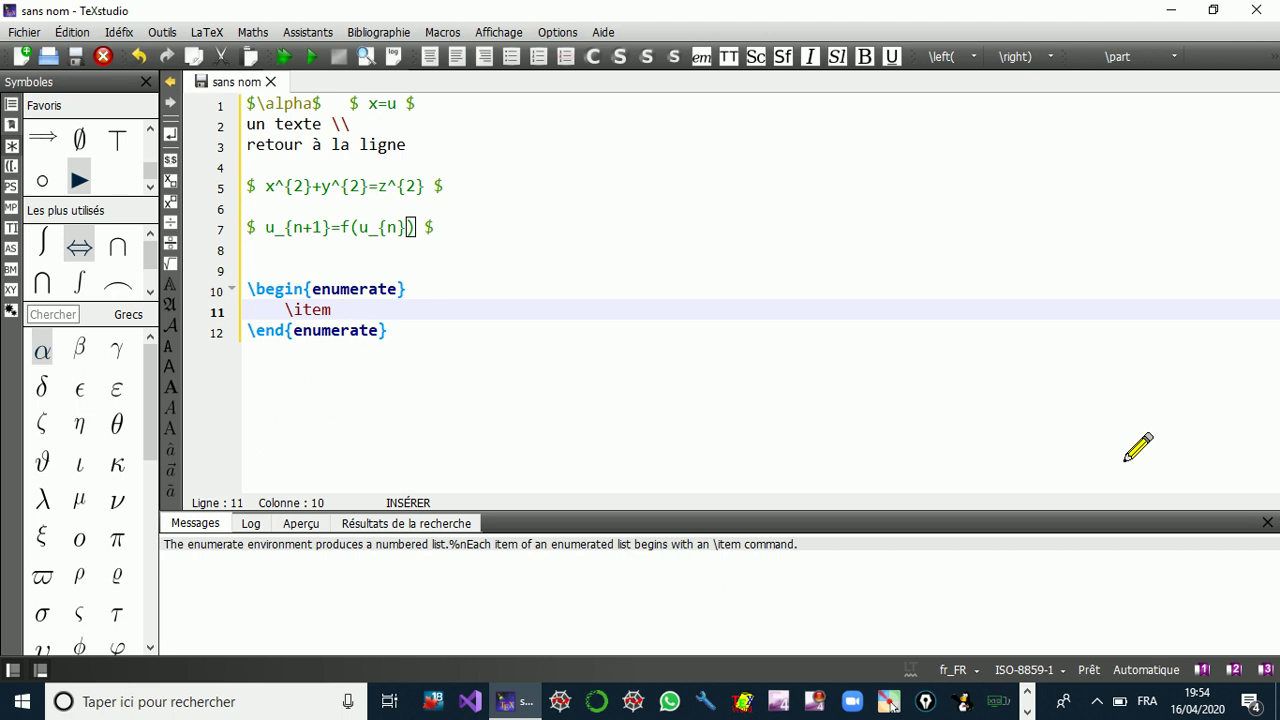
# - Add four more \item entries to the enumerate list, each on its own line
pyautogui.press('Return')
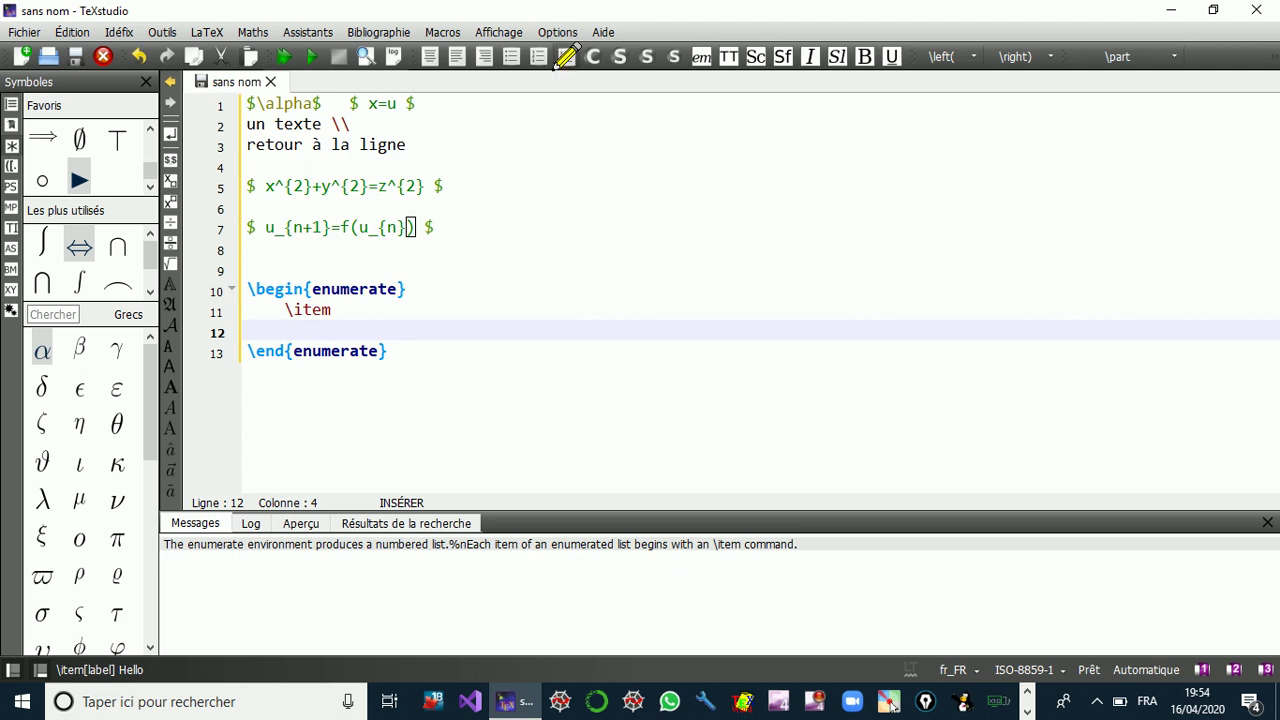
pyautogui.click(562, 60)
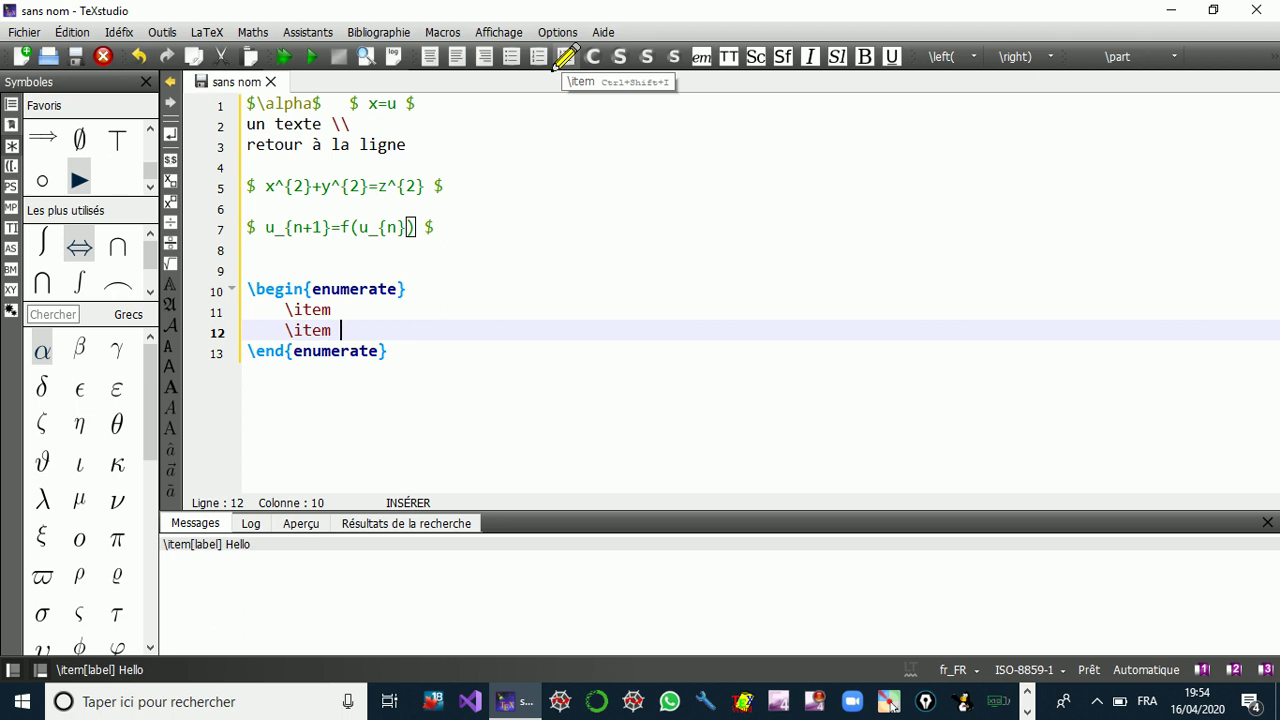
pyautogui.press('Return')
pyautogui.click(562, 60)
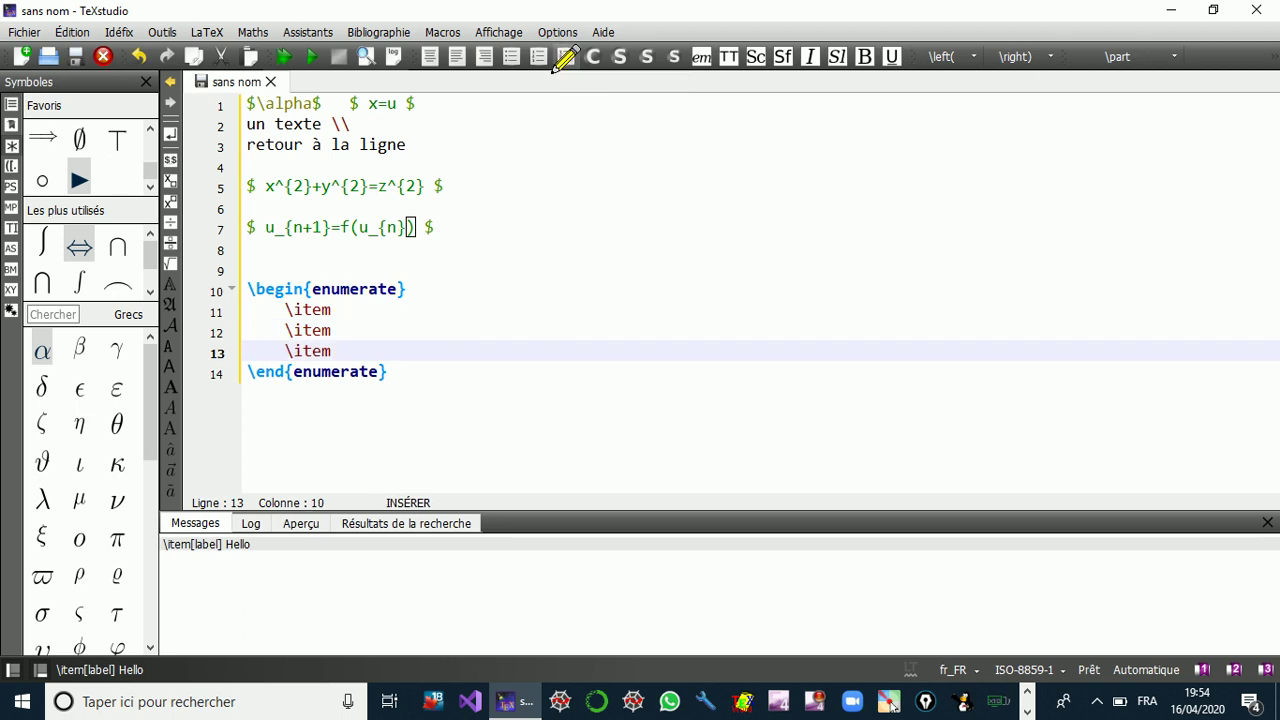
pyautogui.press('Return')
pyautogui.click(562, 60)
pyautogui.press('Return')
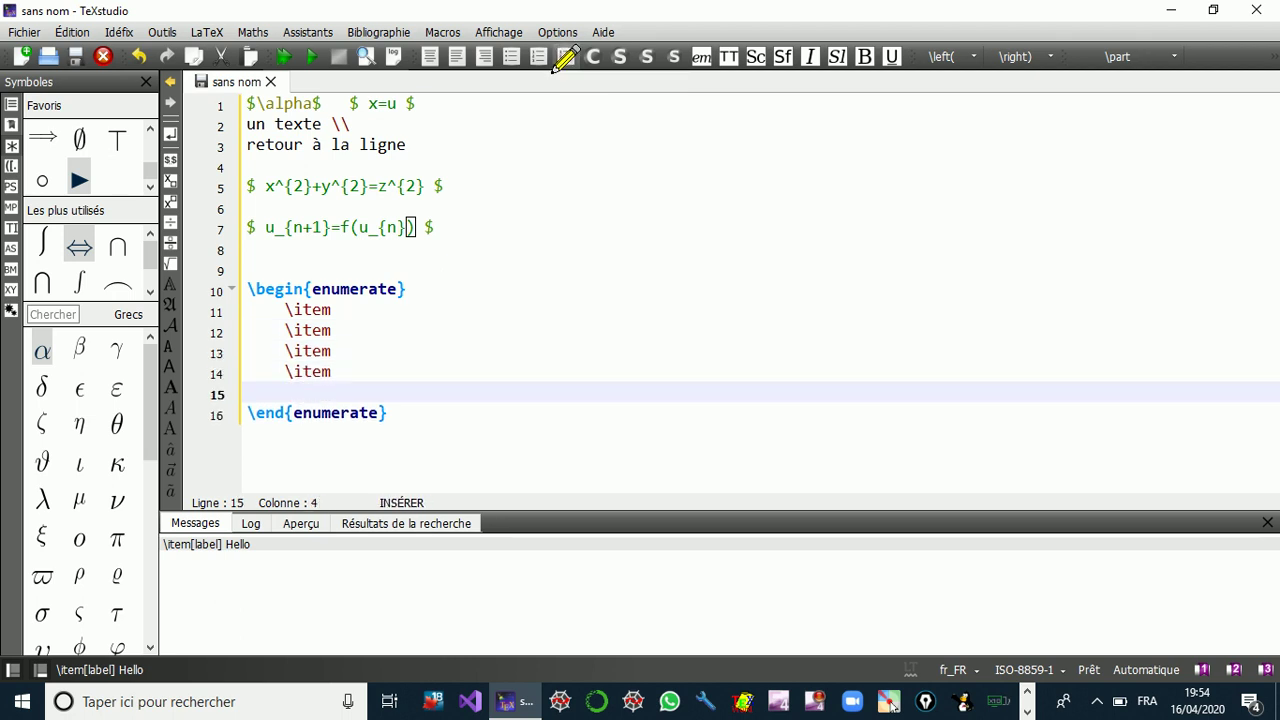
pyautogui.click(562, 60)
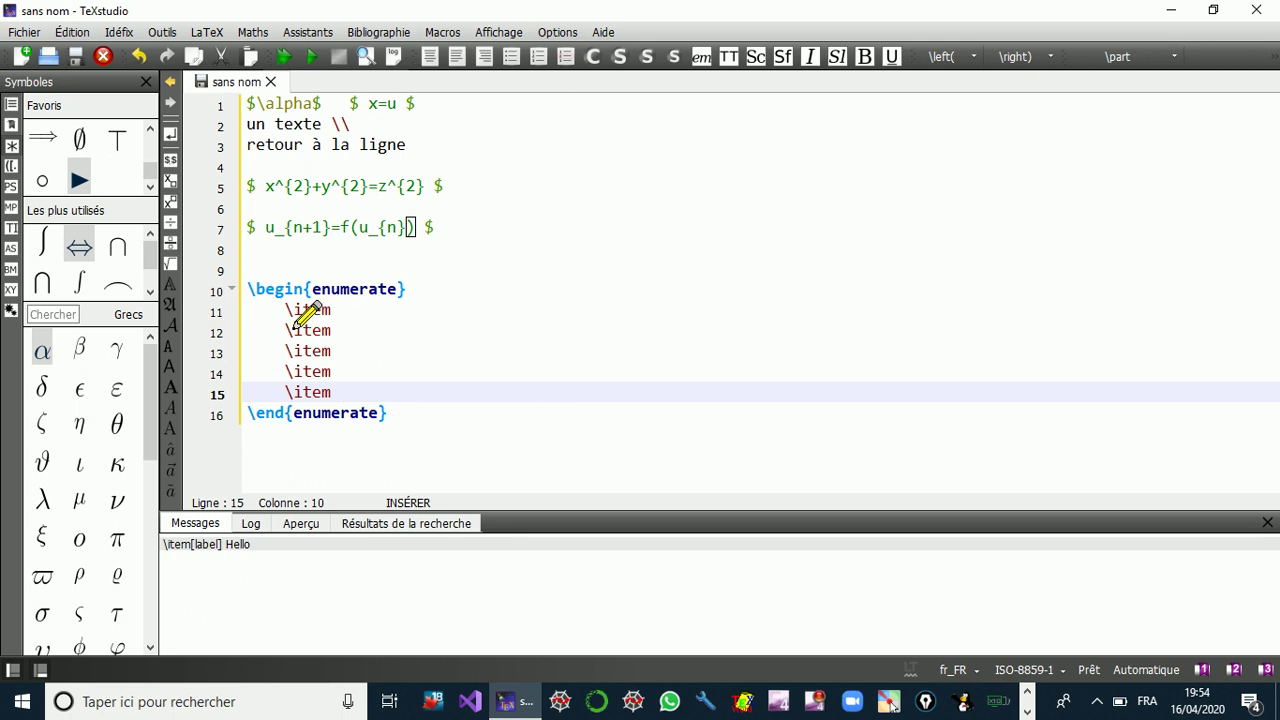
# - Insert one extra \item directly after the first entry of the enumerate list
pyautogui.click(348, 313)
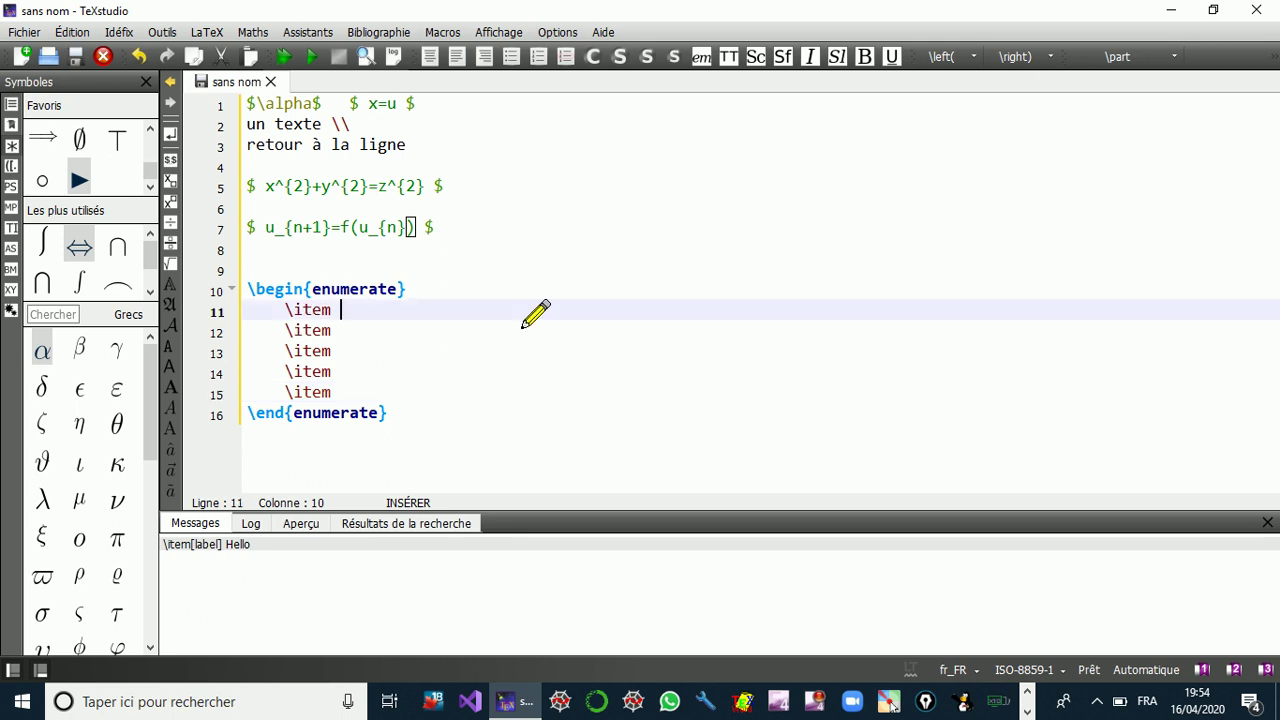
pyautogui.press('Return')
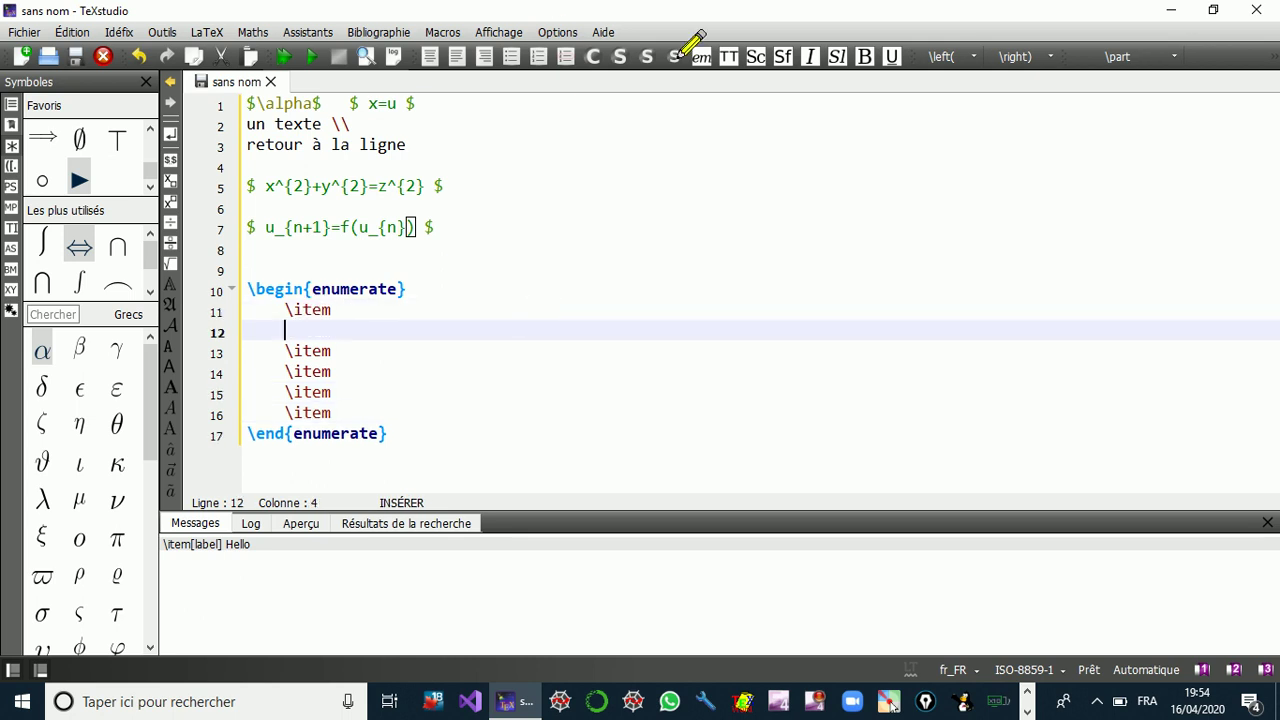
pyautogui.click(552, 63)
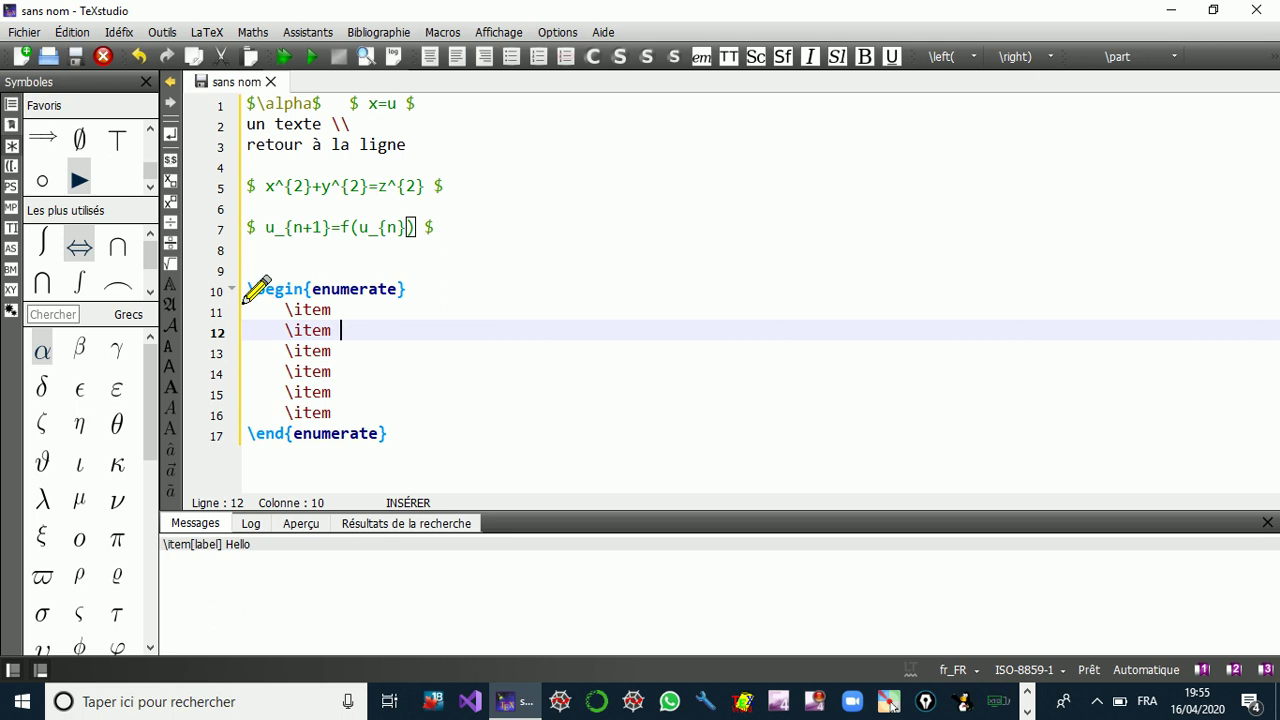
# - Cut the whole enumerate block to the clipboard and close the untitled document without saving
pyautogui.moveTo(246, 289); pyautogui.dragTo(432, 487)
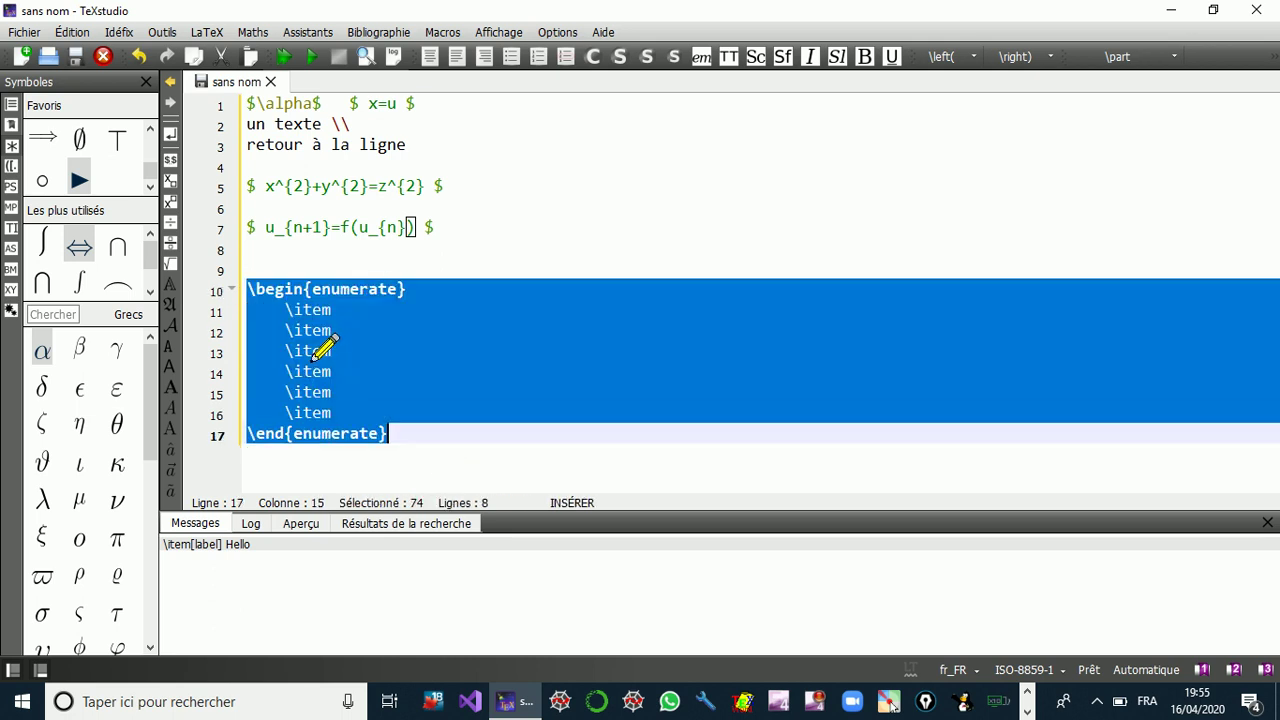
pyautogui.rightClick(316, 322)
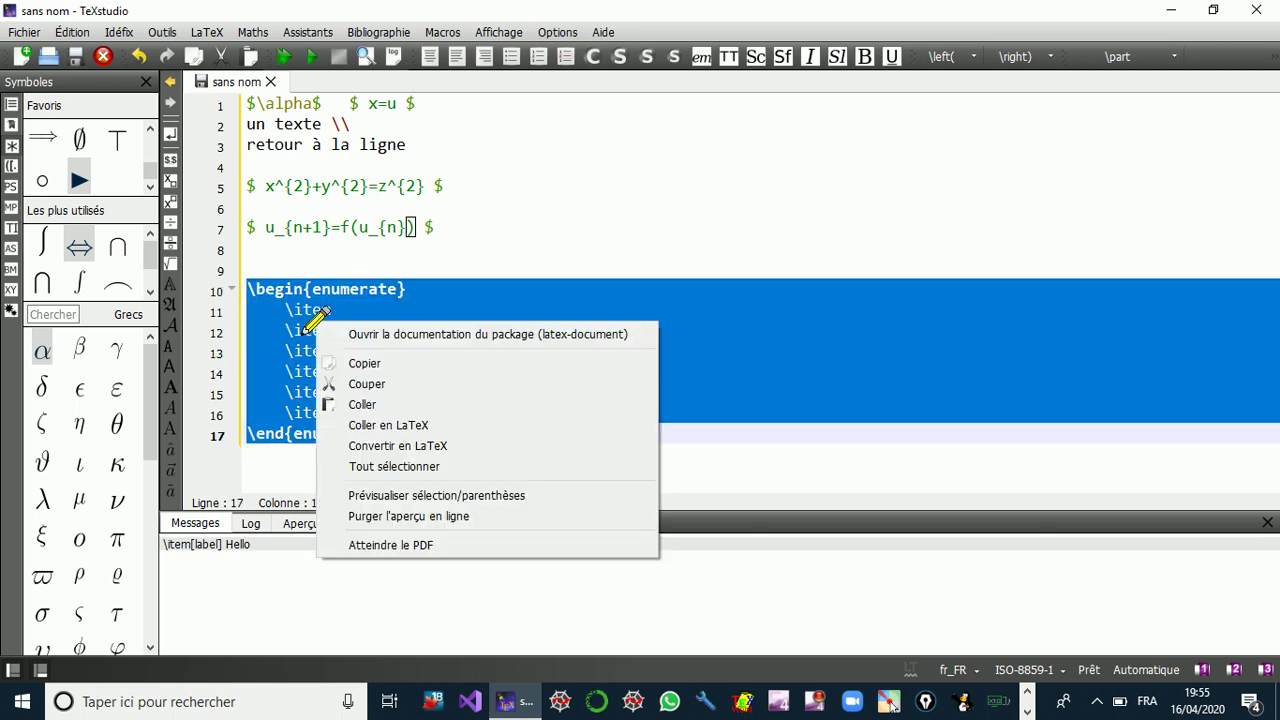
pyautogui.click(362, 384)
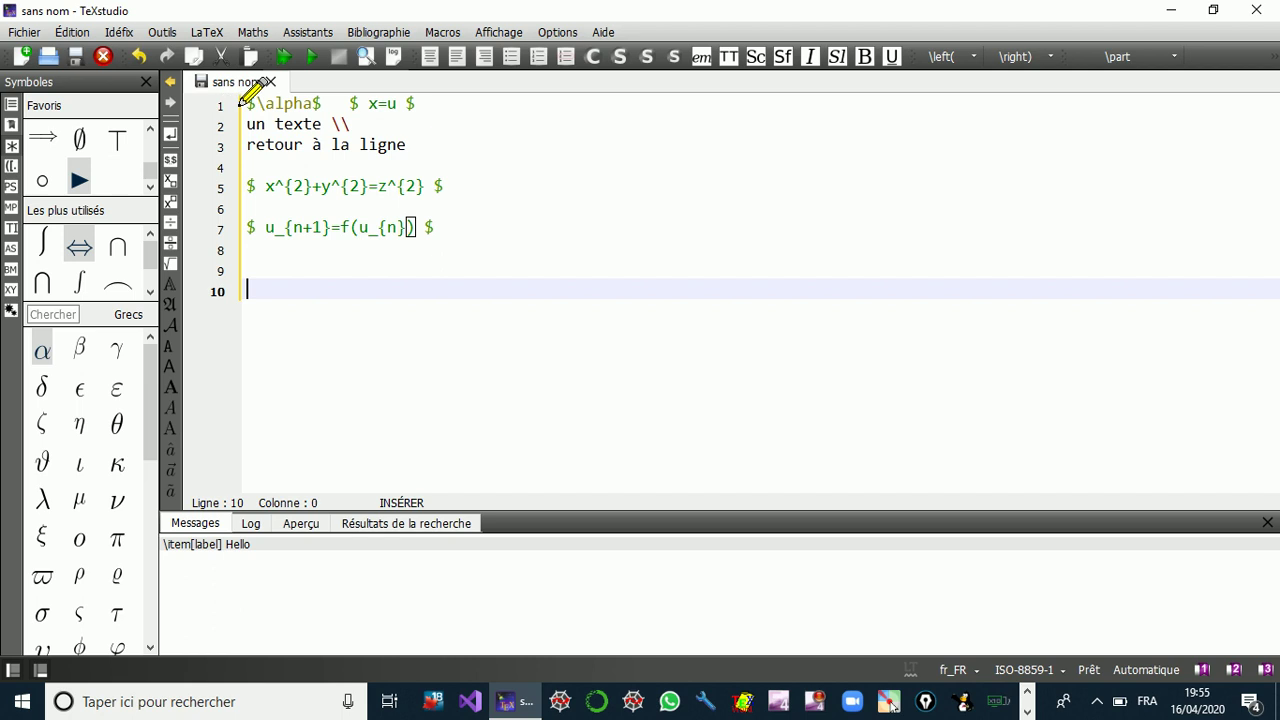
pyautogui.click(270, 81)
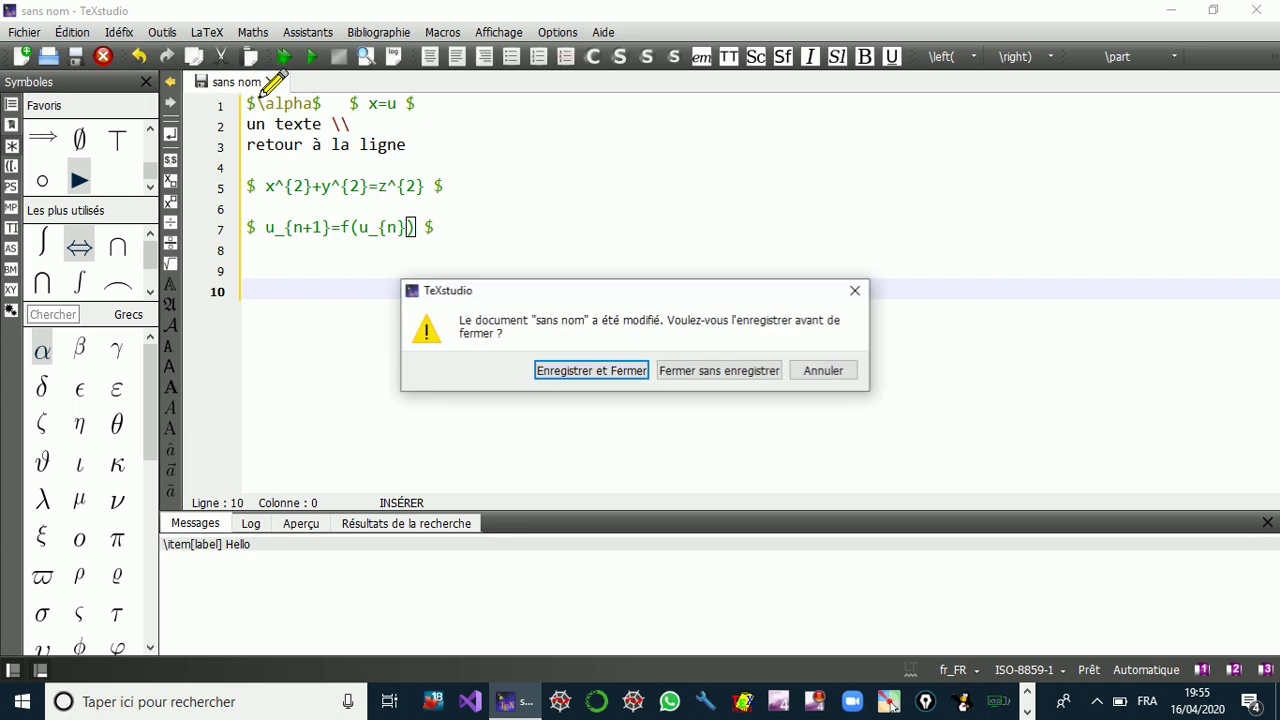
pyautogui.click(705, 372)
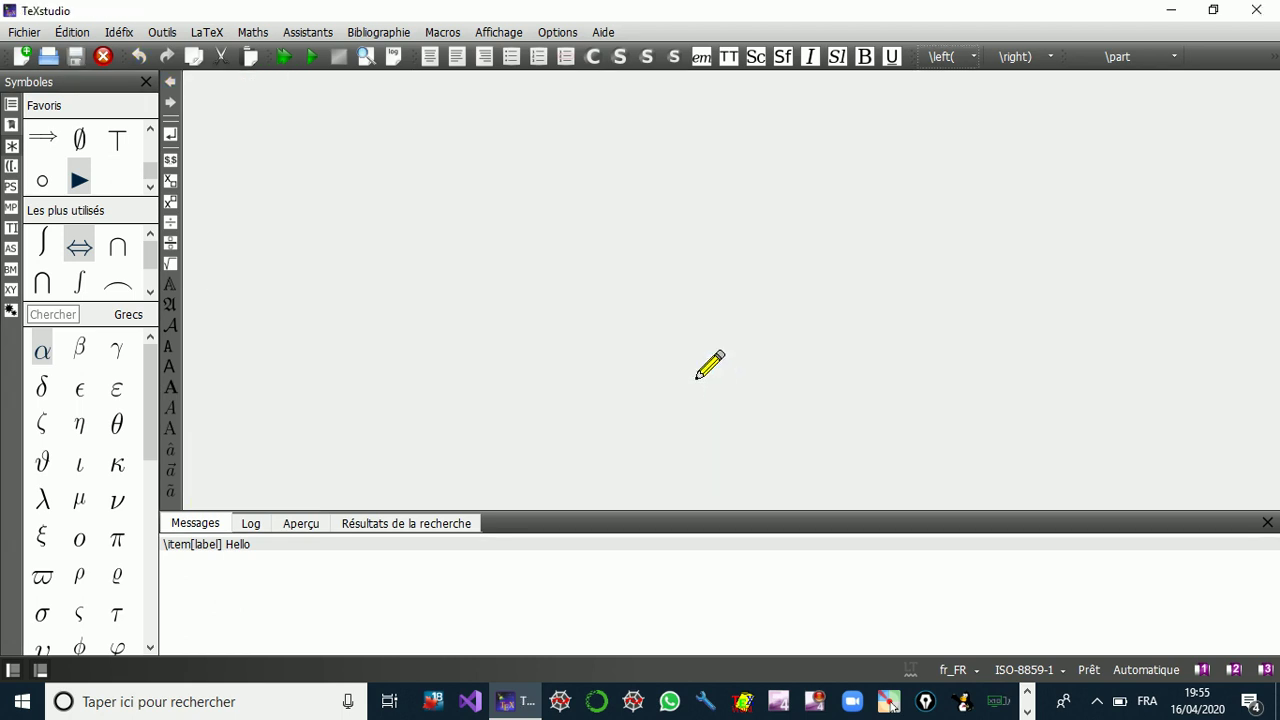
# - Create a document from the user template ptpt and replace its "contenu..." placeholder with the cut enumerate list
pyautogui.click(24, 32)
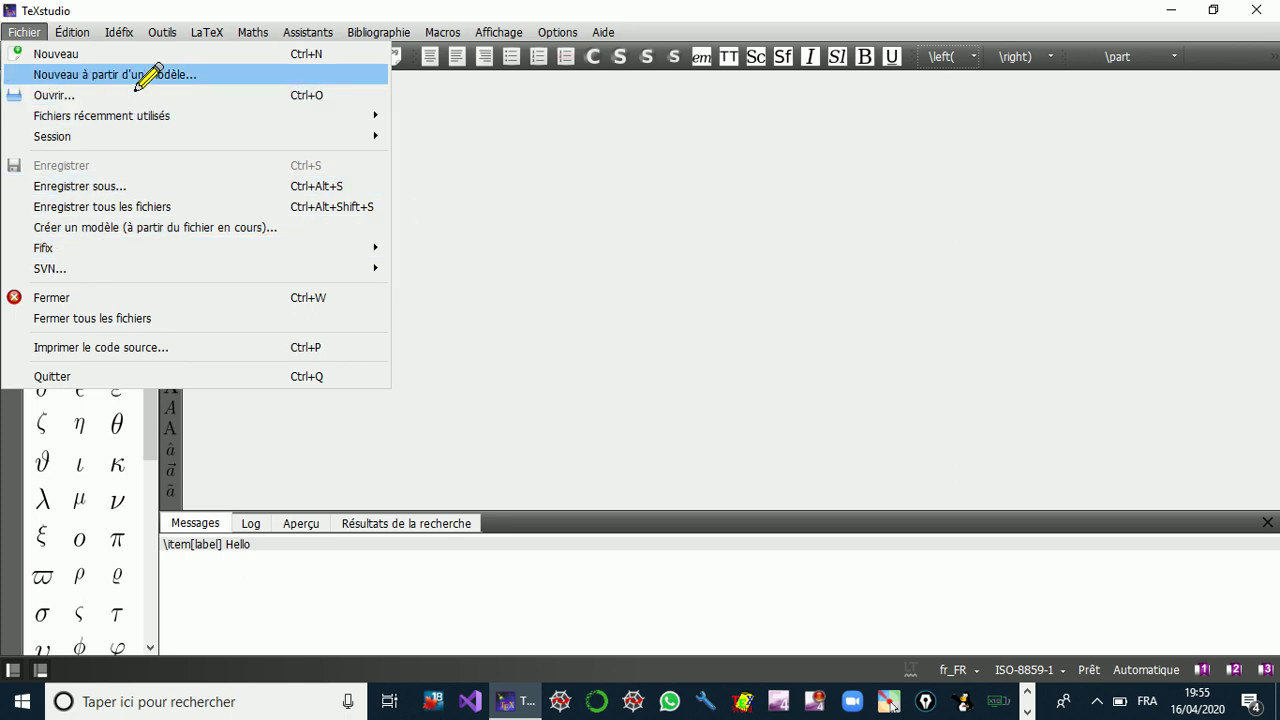
pyautogui.press('Escape')
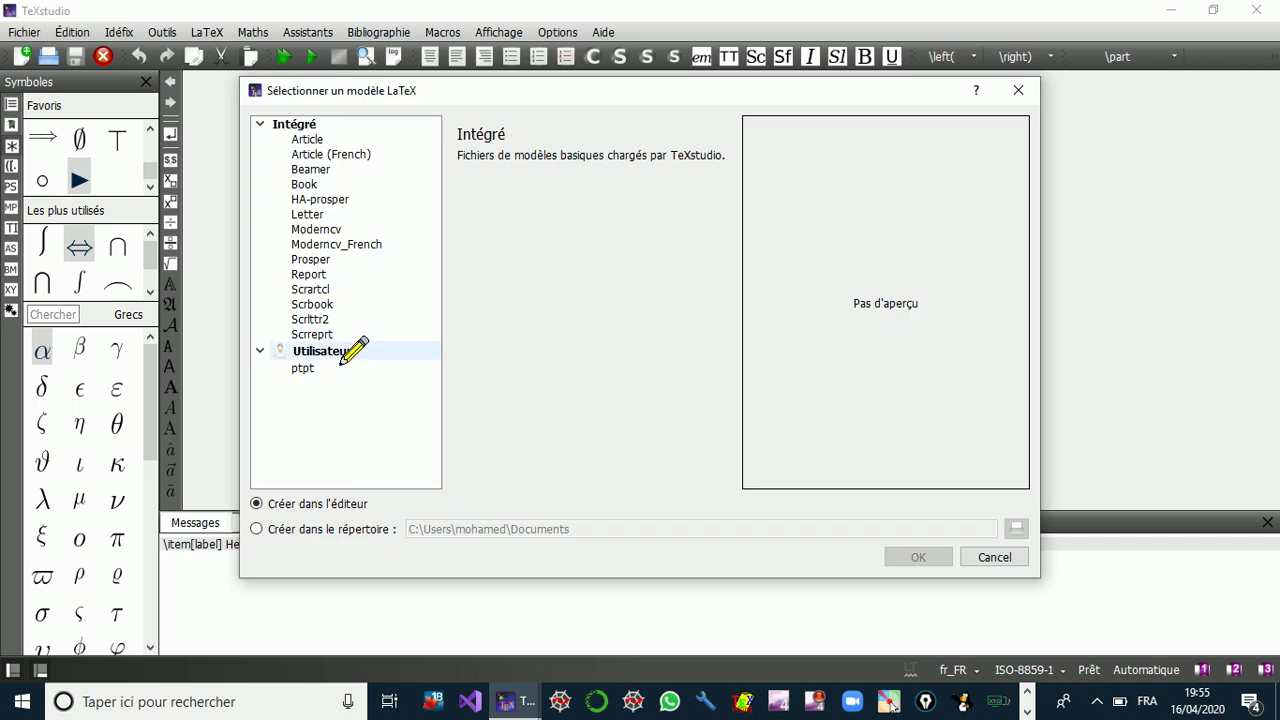
pyautogui.doubleClick(300, 370)
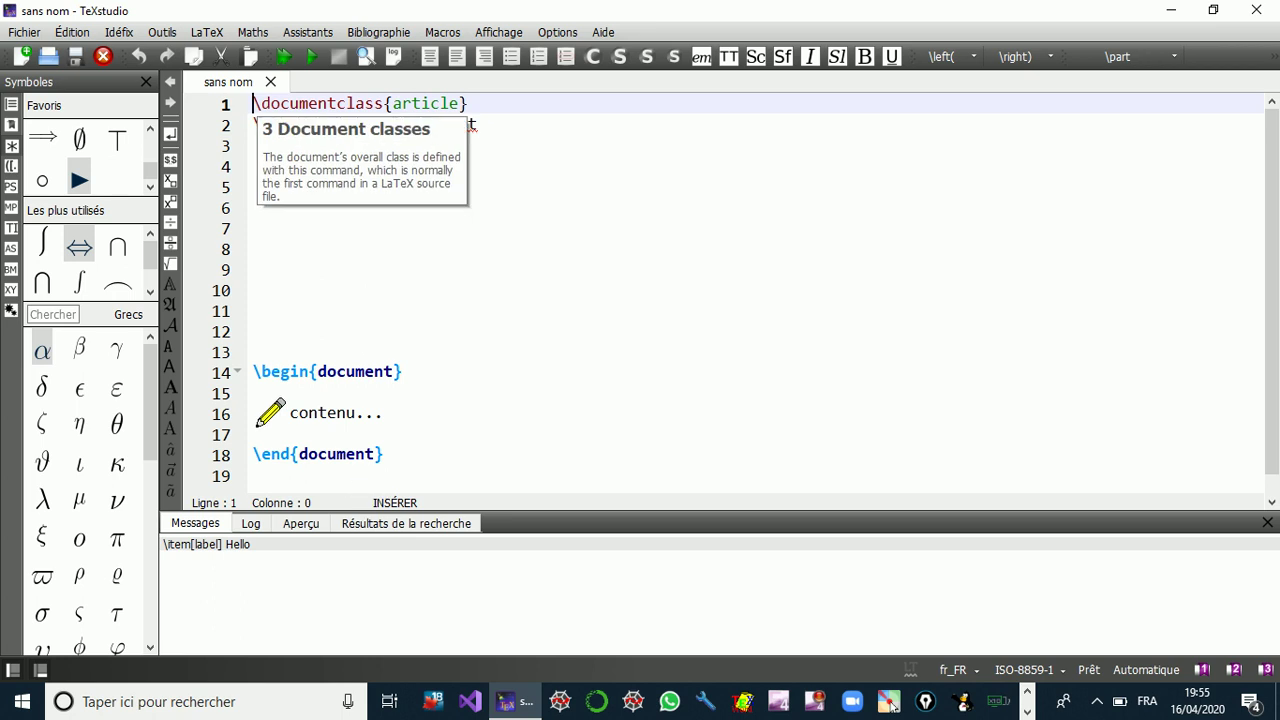
pyautogui.moveTo(273, 420); pyautogui.dragTo(512, 428)
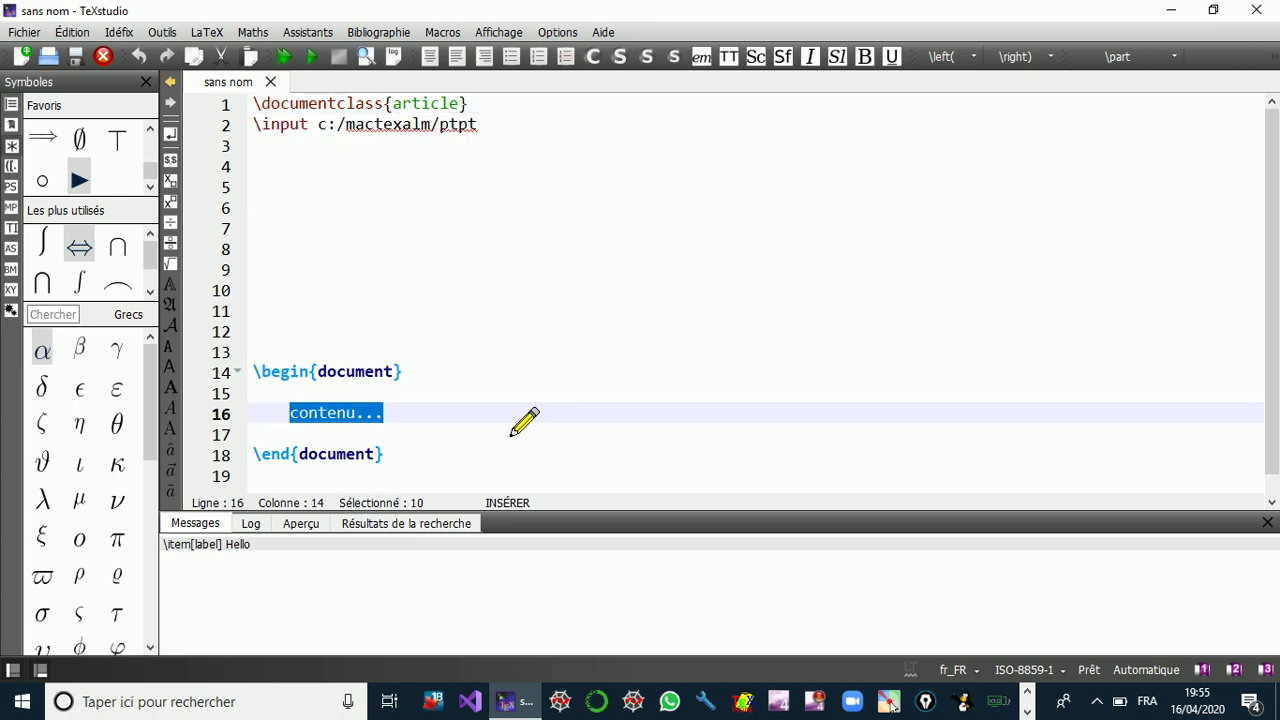
pyautogui.hotkey('ctrl', 'v')
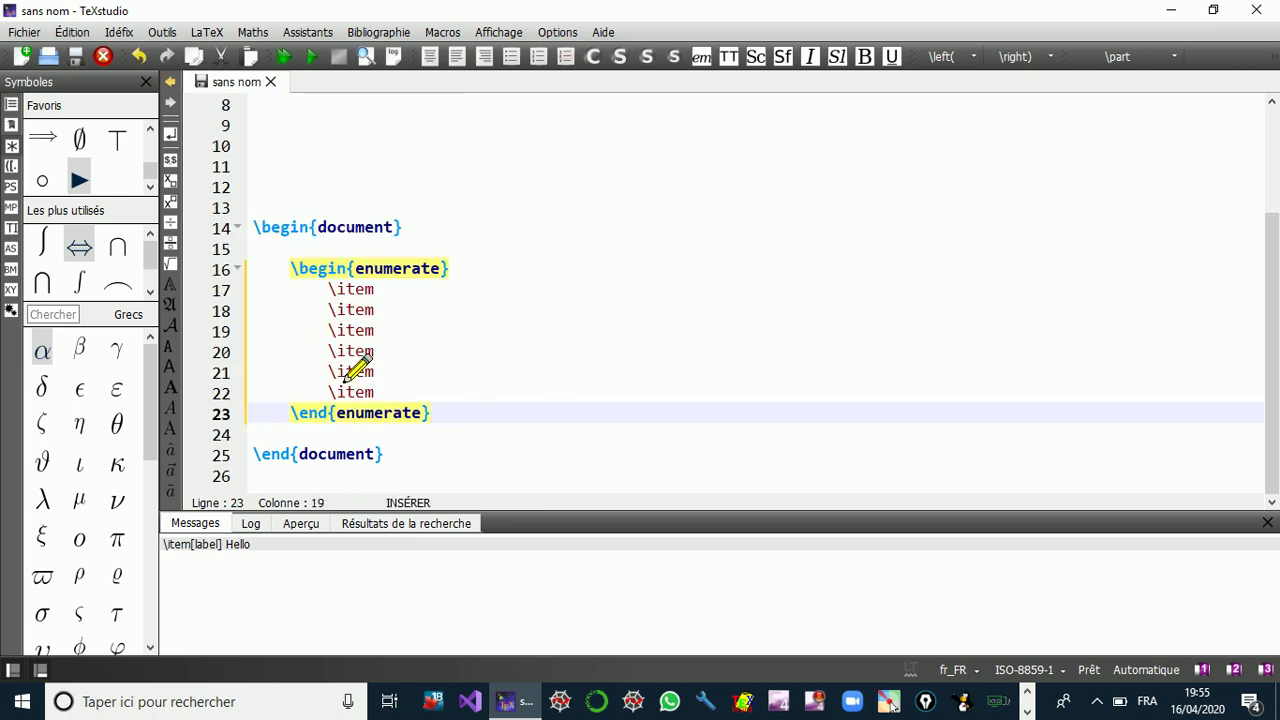
# - Write the introductory text "Pour apprendre il faut" on line 15, just above the enumerate list
pyautogui.click(410, 289)
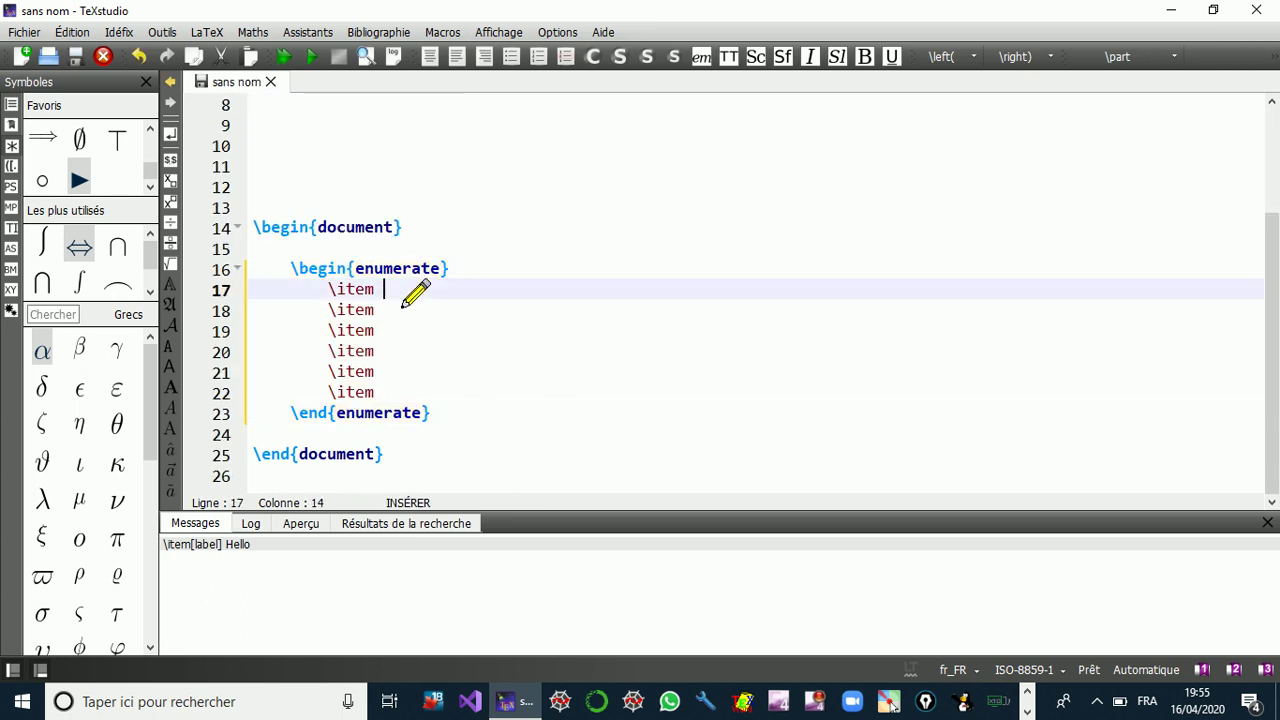
pyautogui.click(350, 252)
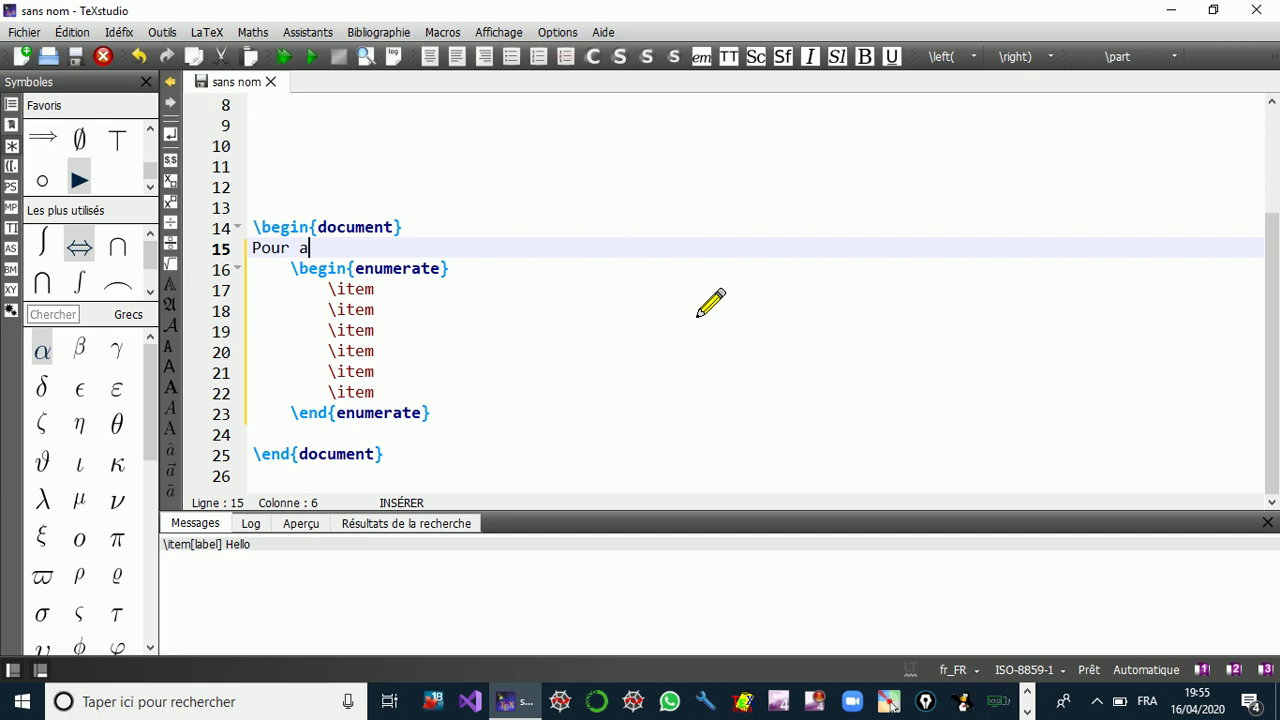
pyautogui.write('Pour appre')
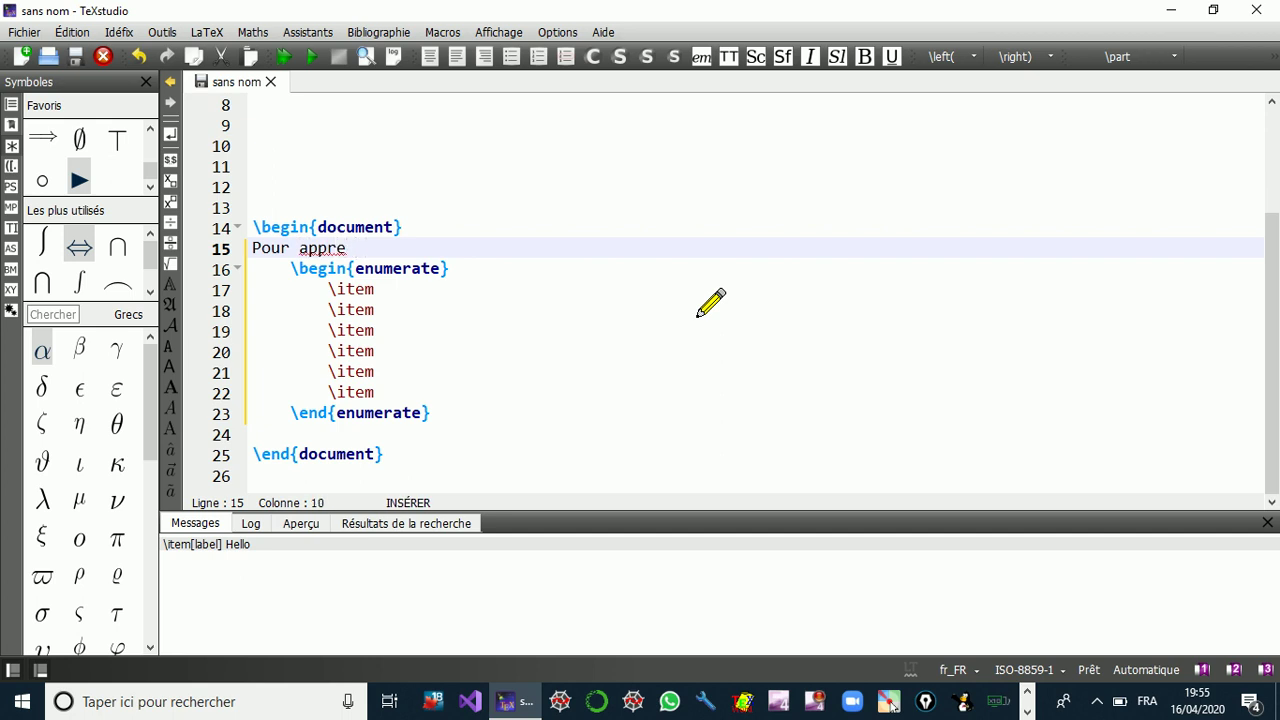
pyautogui.write('bdre il faut:')
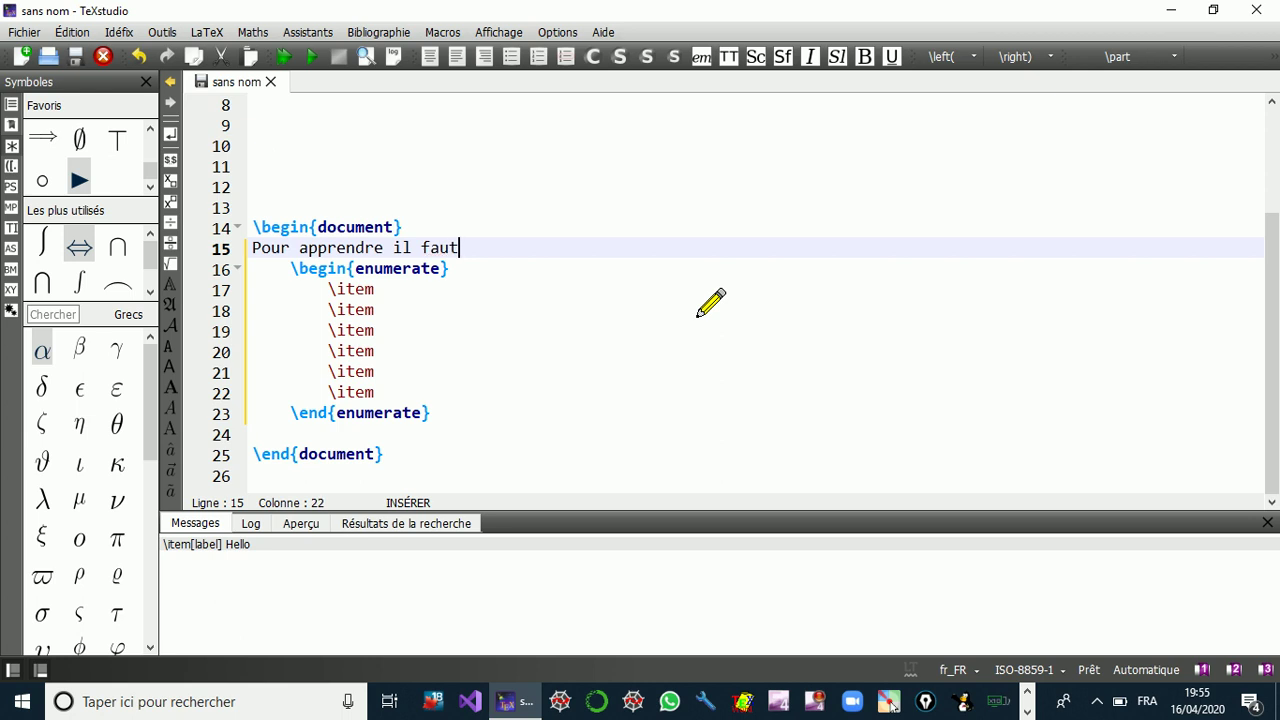
# - End the introductory line with a colon and fill the first five list items with "Avoir la volonté", "travailler", "Penser", "Questionner" and "Discuter"
pyautogui.click(455, 289)
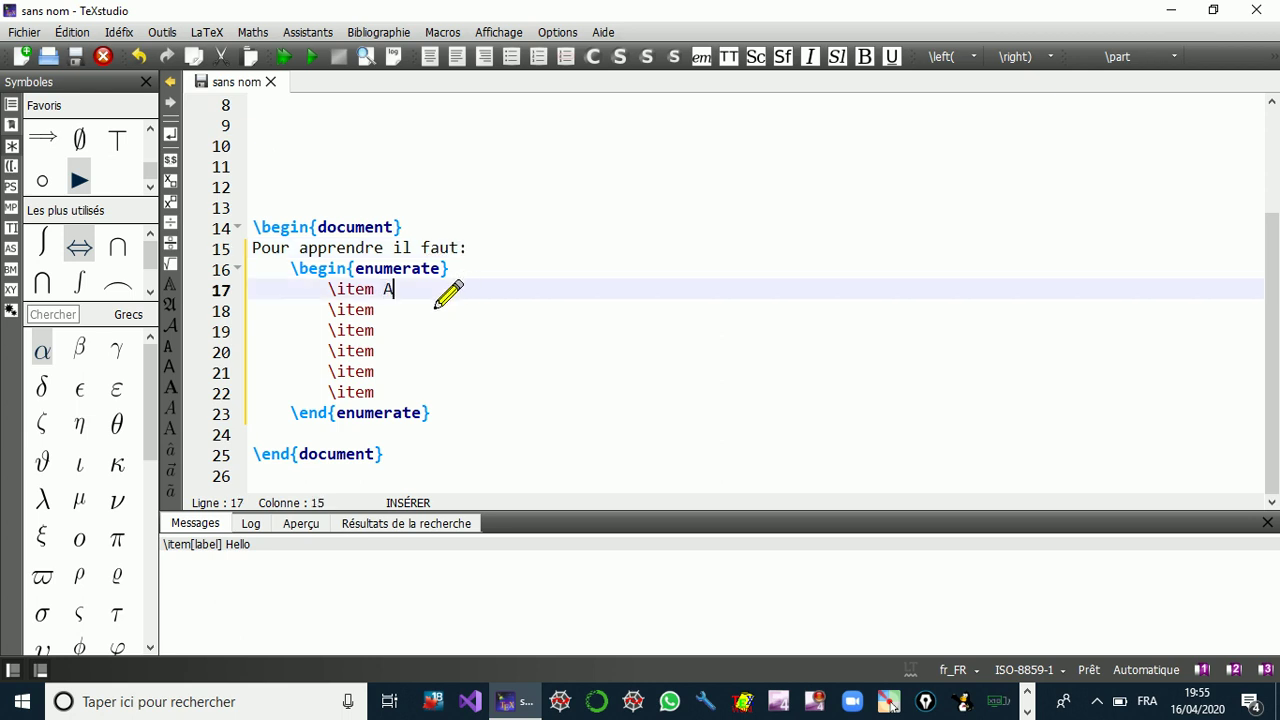
pyautogui.write('Avoir la volonté')
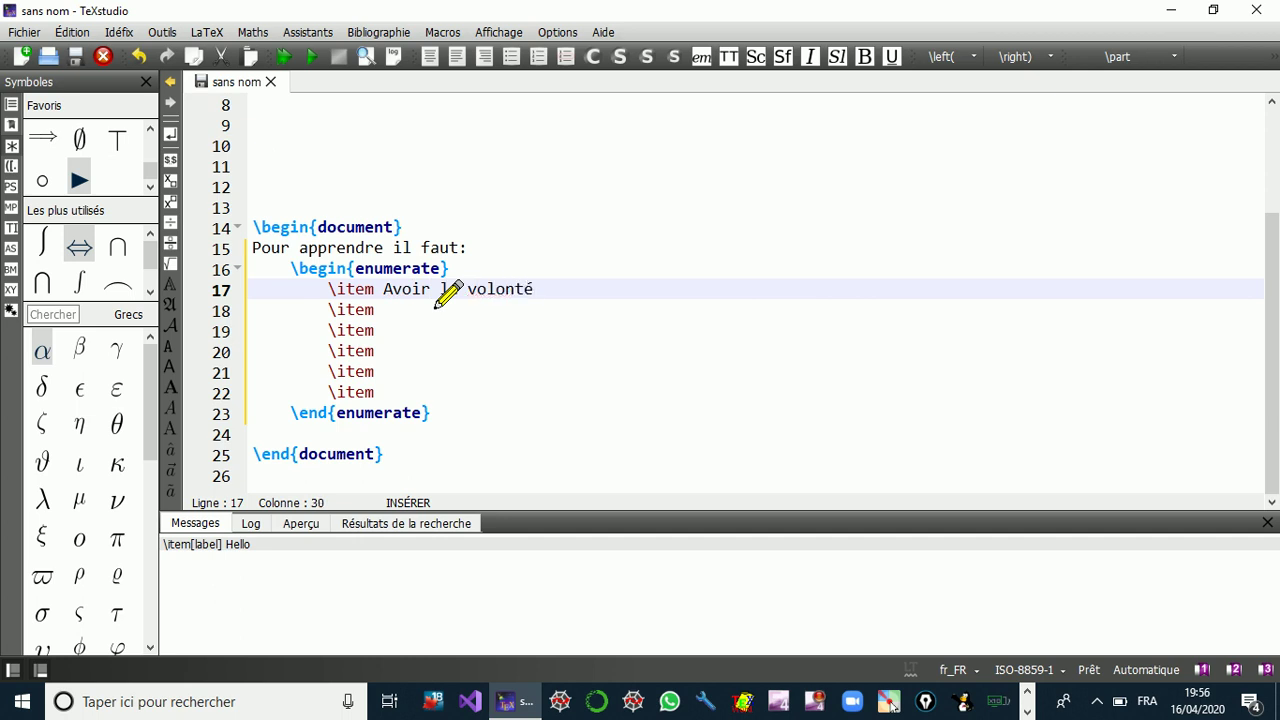
pyautogui.press('Down')
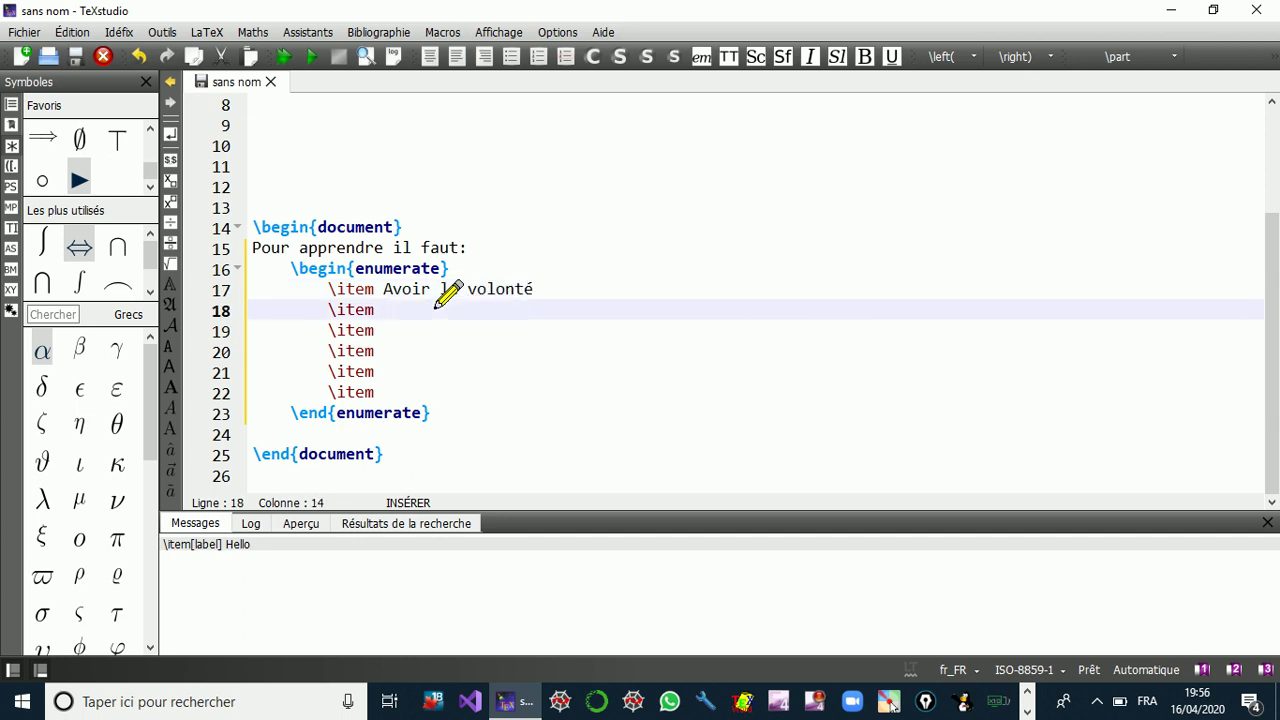
pyautogui.write('travailler')
pyautogui.press('Down')
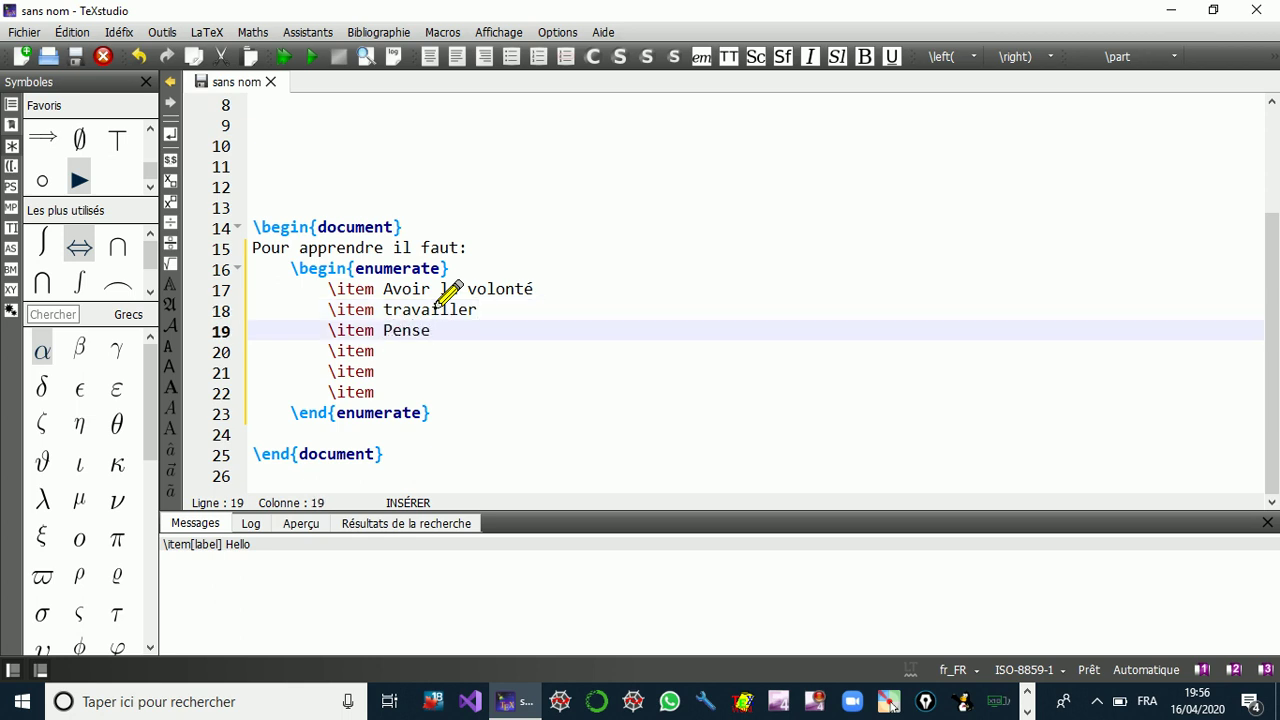
pyautogui.press('Down')
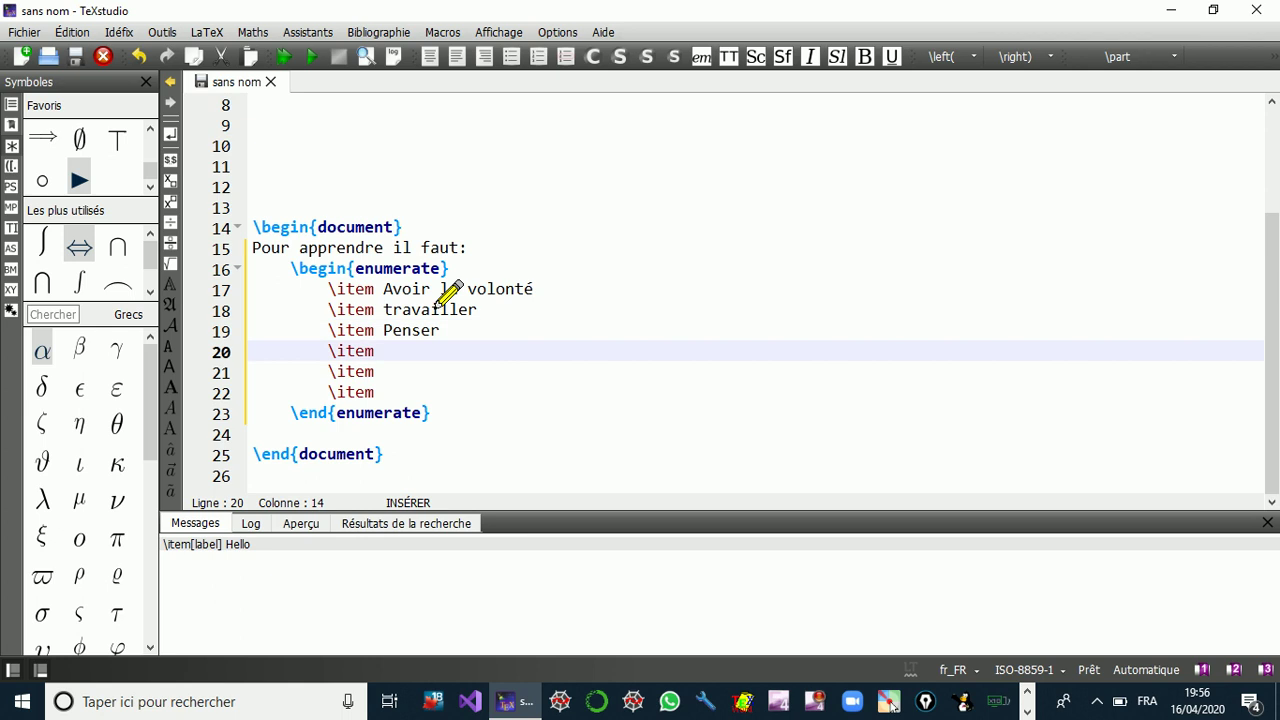
pyautogui.write('Questionner')
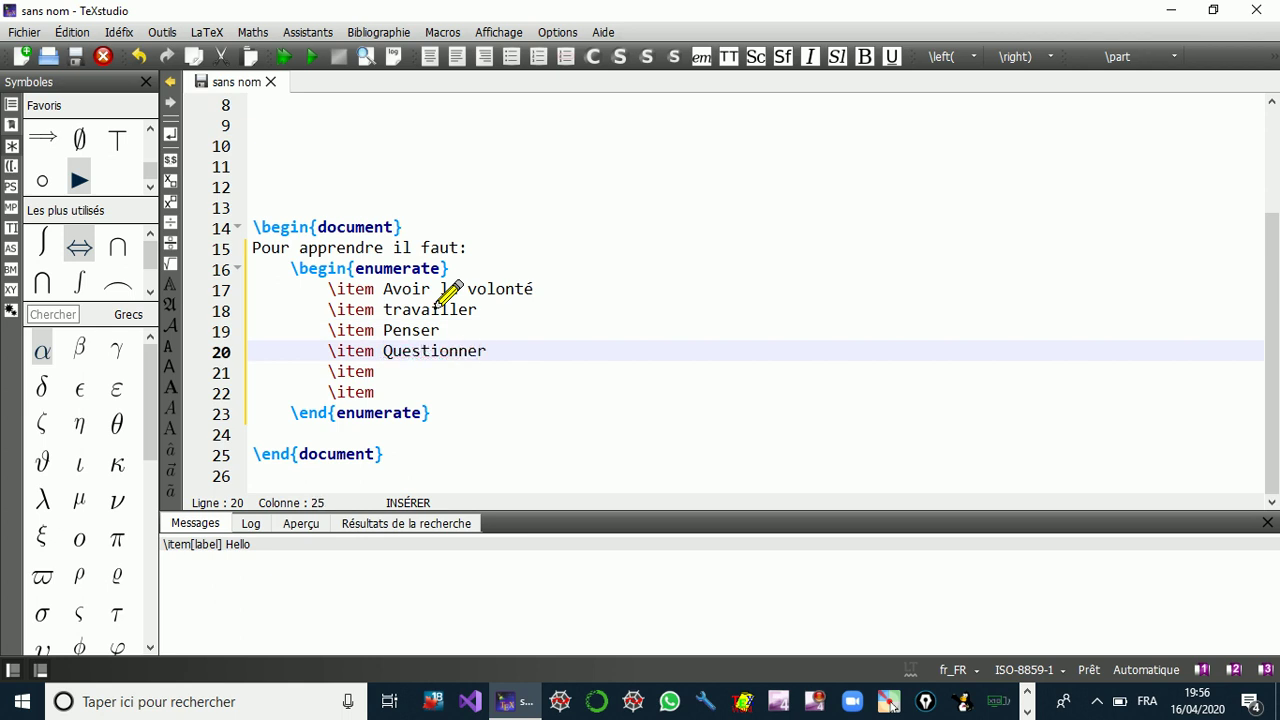
pyautogui.press('Down')
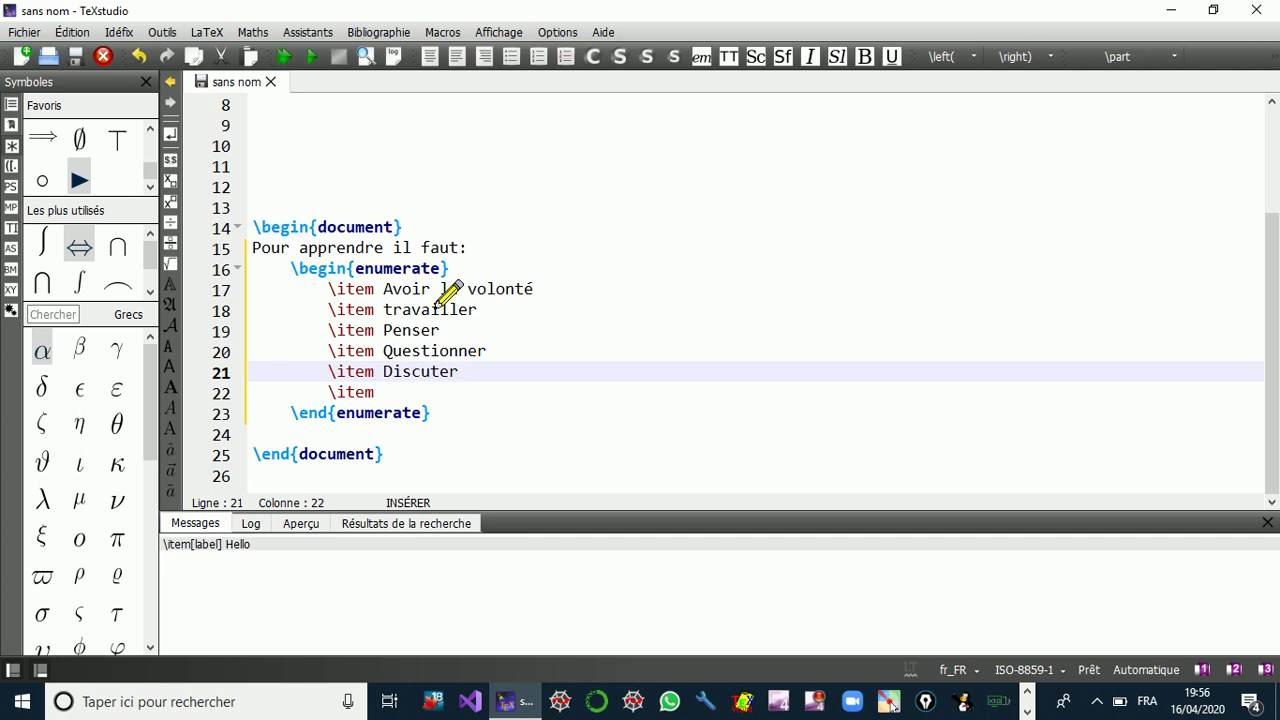
# - Write "Partager" in the last list item and leave no empty line between it and the "Discuter" item
pyautogui.press('Return')
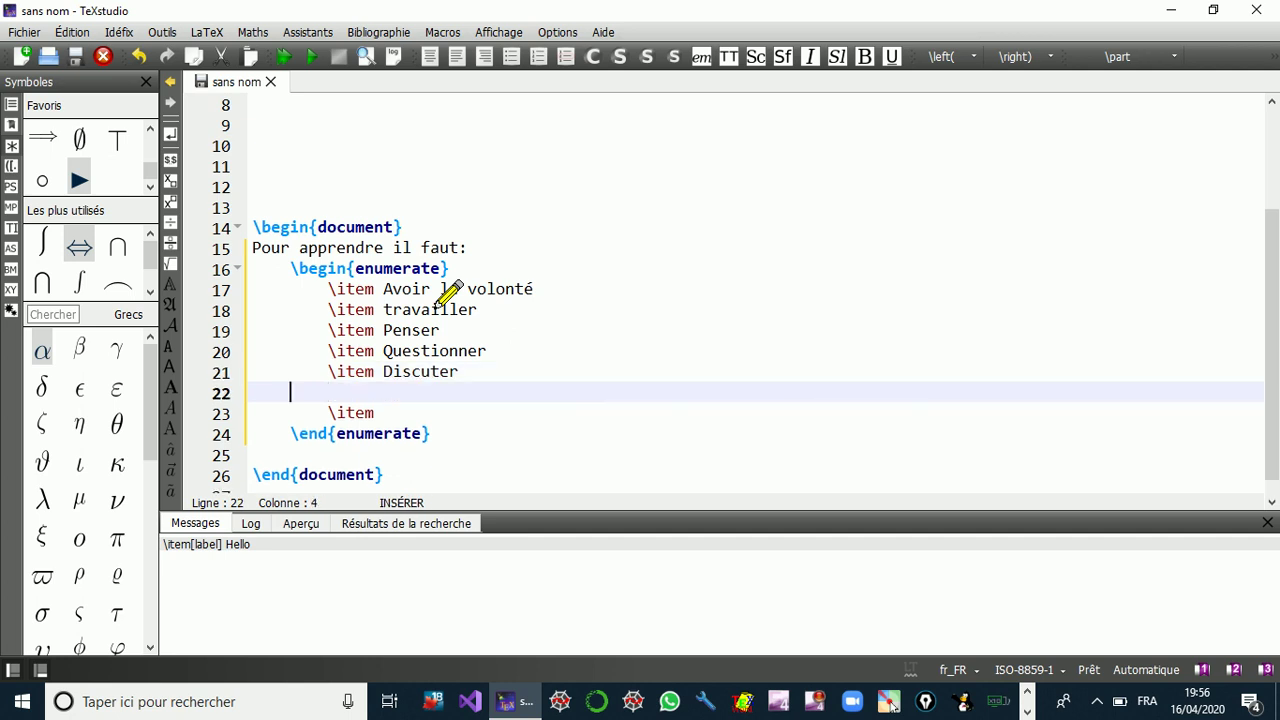
pyautogui.click(391, 419)
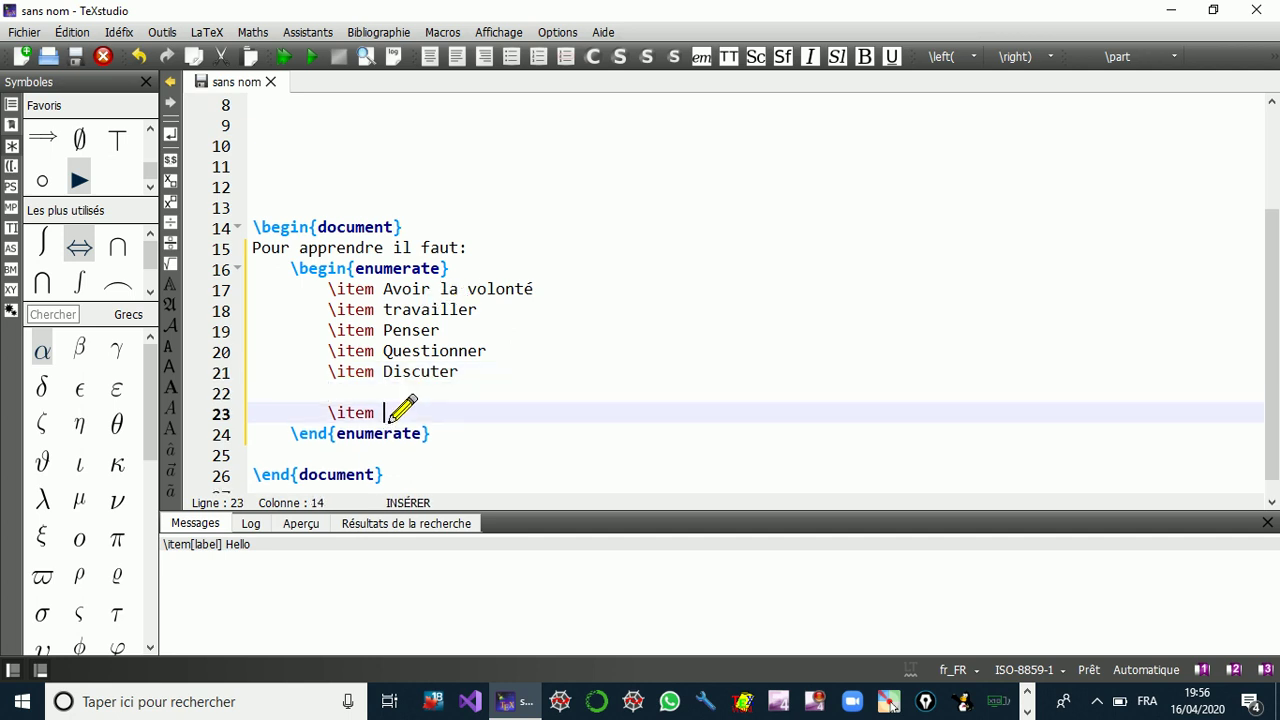
pyautogui.write('Partager')
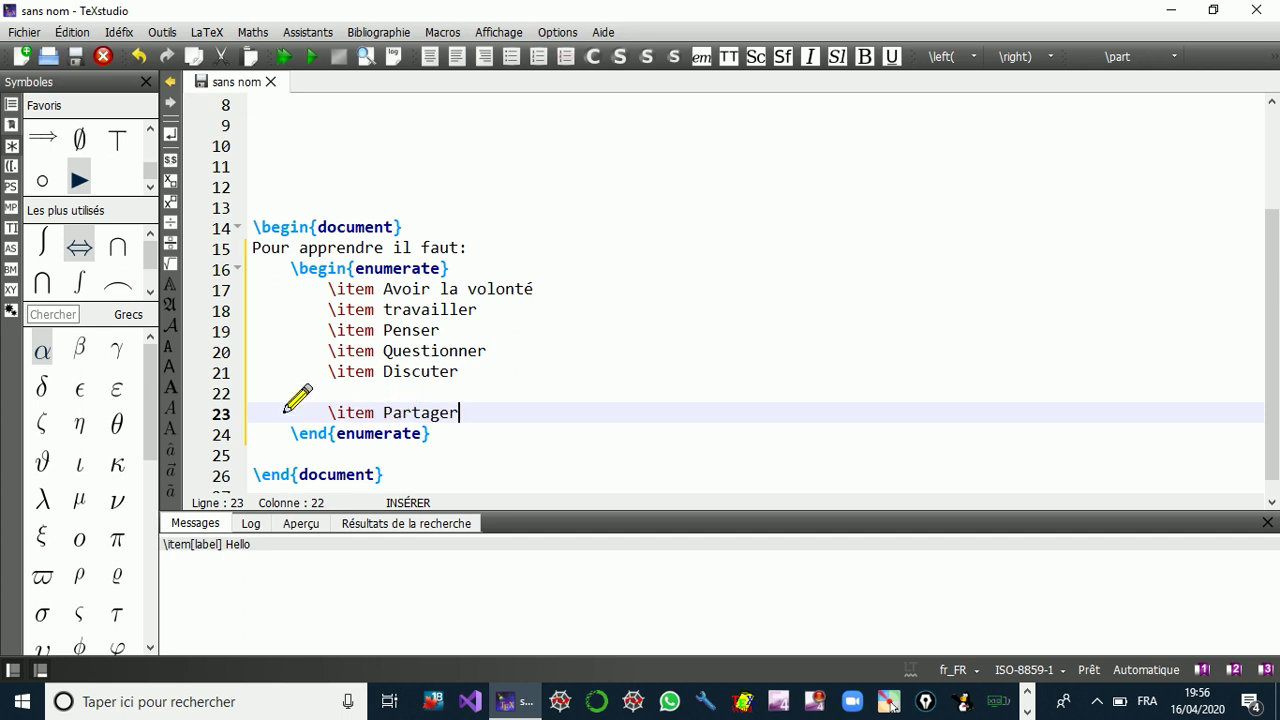
pyautogui.moveTo(326, 414); pyautogui.dragTo(308, 396)
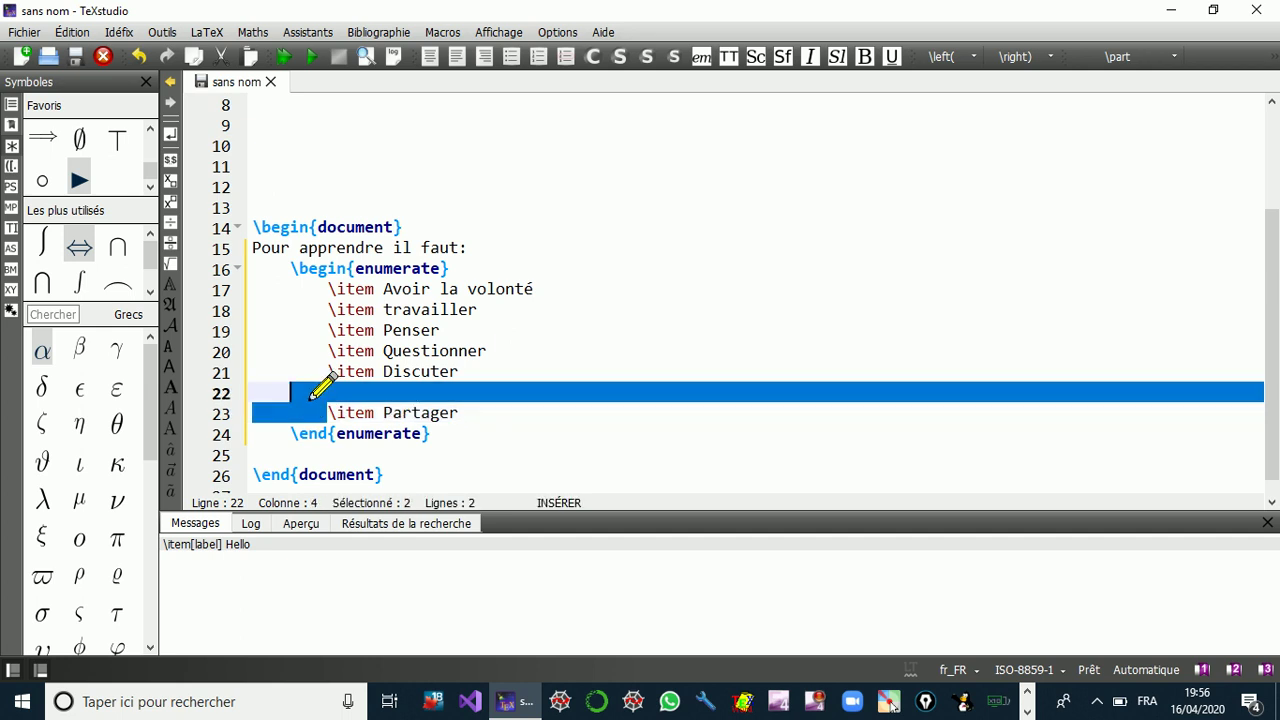
pyautogui.press('BackSpace')
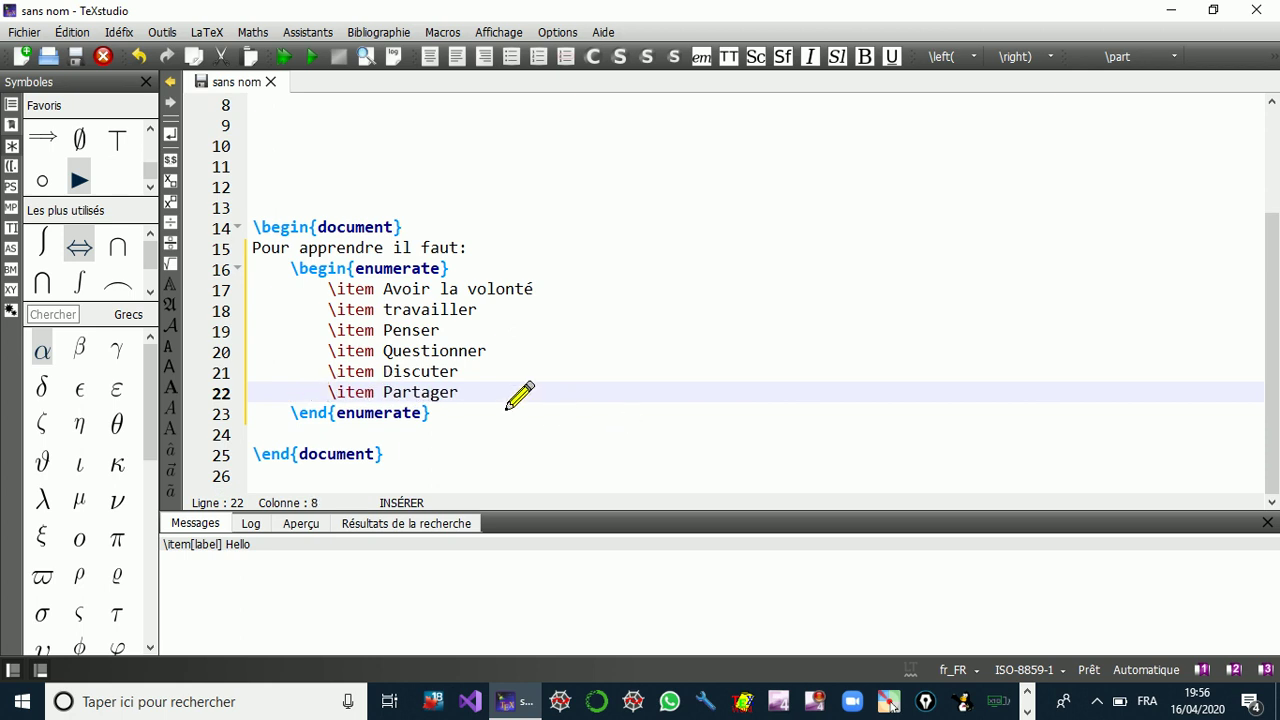
# - Compile the document with pdfLaTeX and show the resulting PDF beside the source
pyautogui.scroll(3, 340, 308)
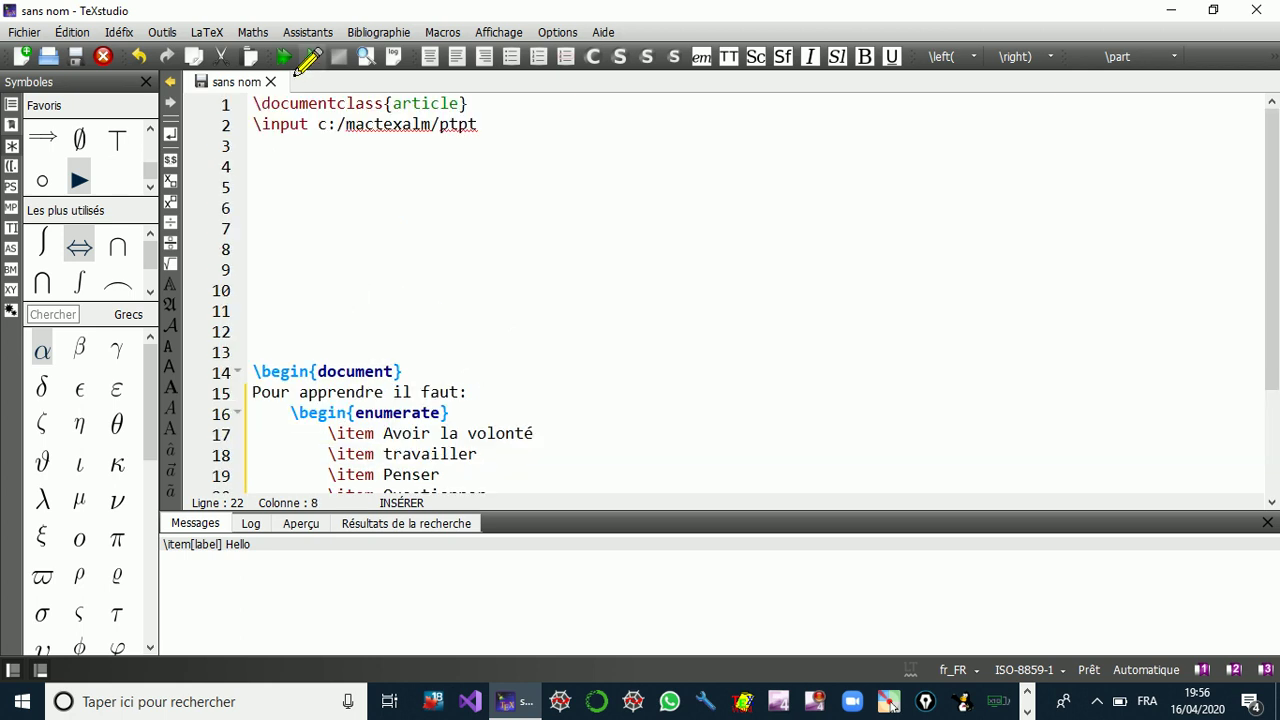
pyautogui.click(302, 60)
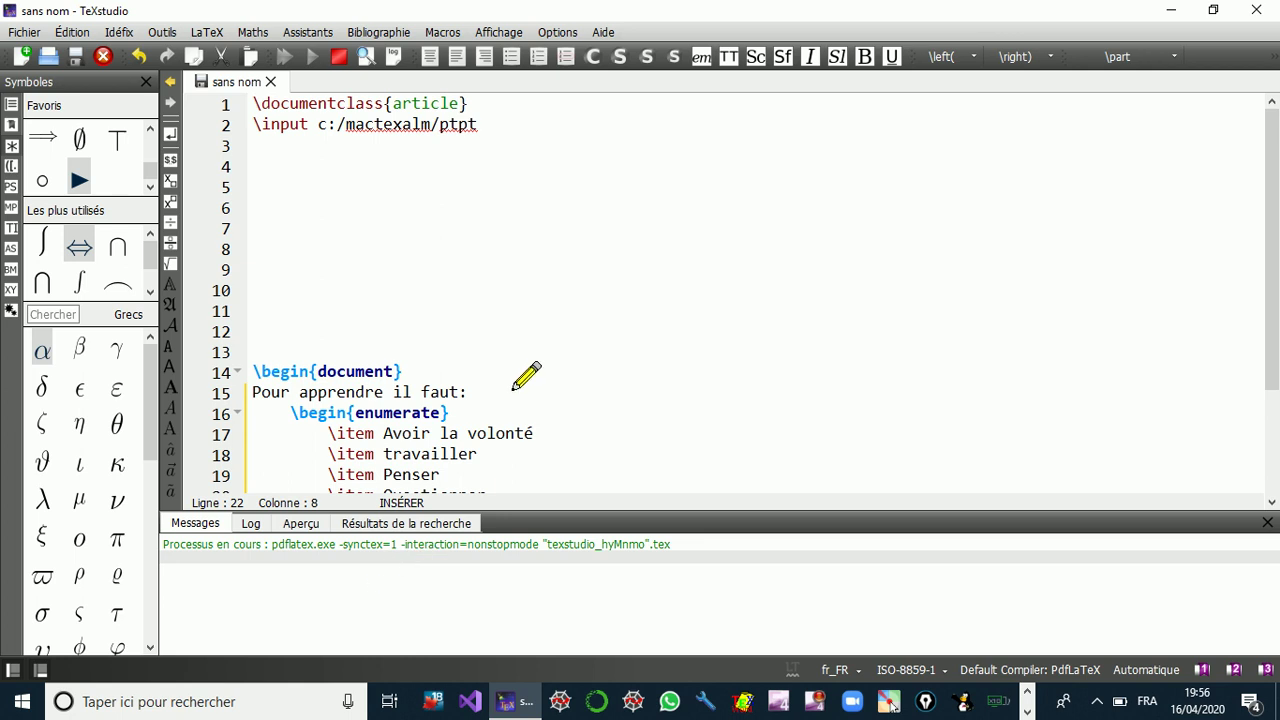
pyautogui.scroll(-3, 526, 376)
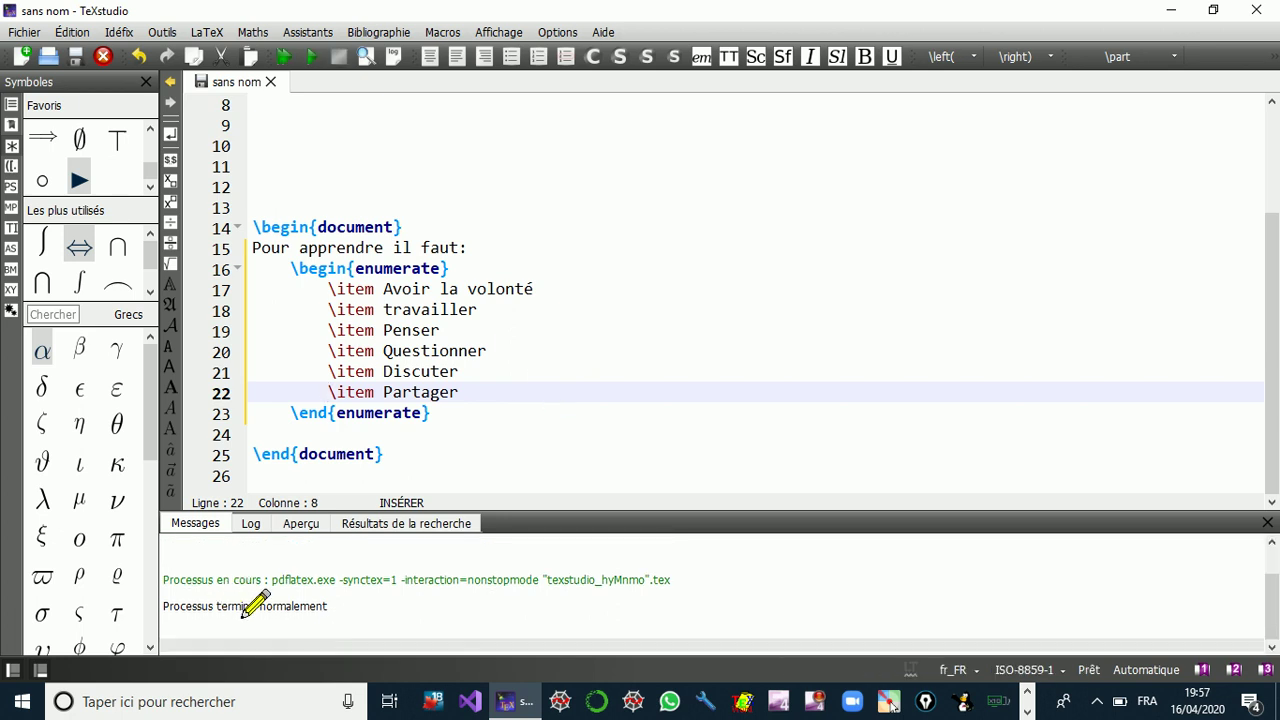
pyautogui.click(362, 58)
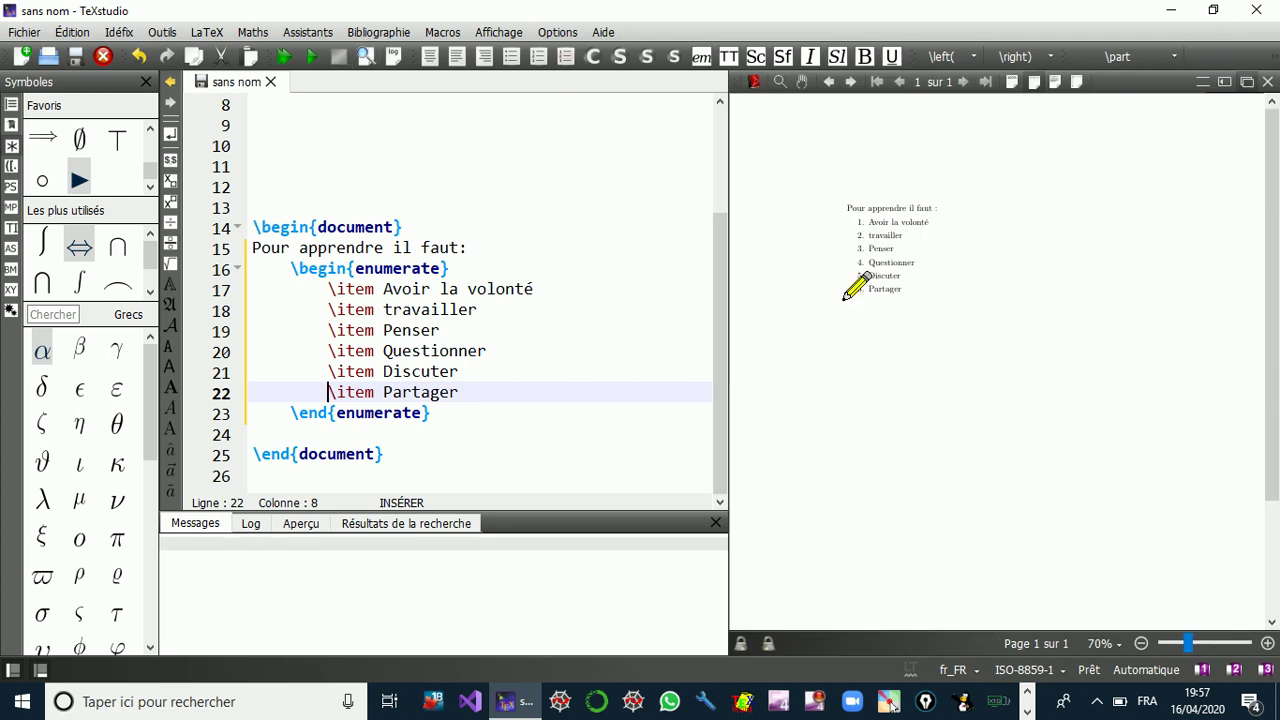
# - View the compiled list in a separate, enlarged PDF window and return to the preview embedded beside the source
pyautogui.press('F7')
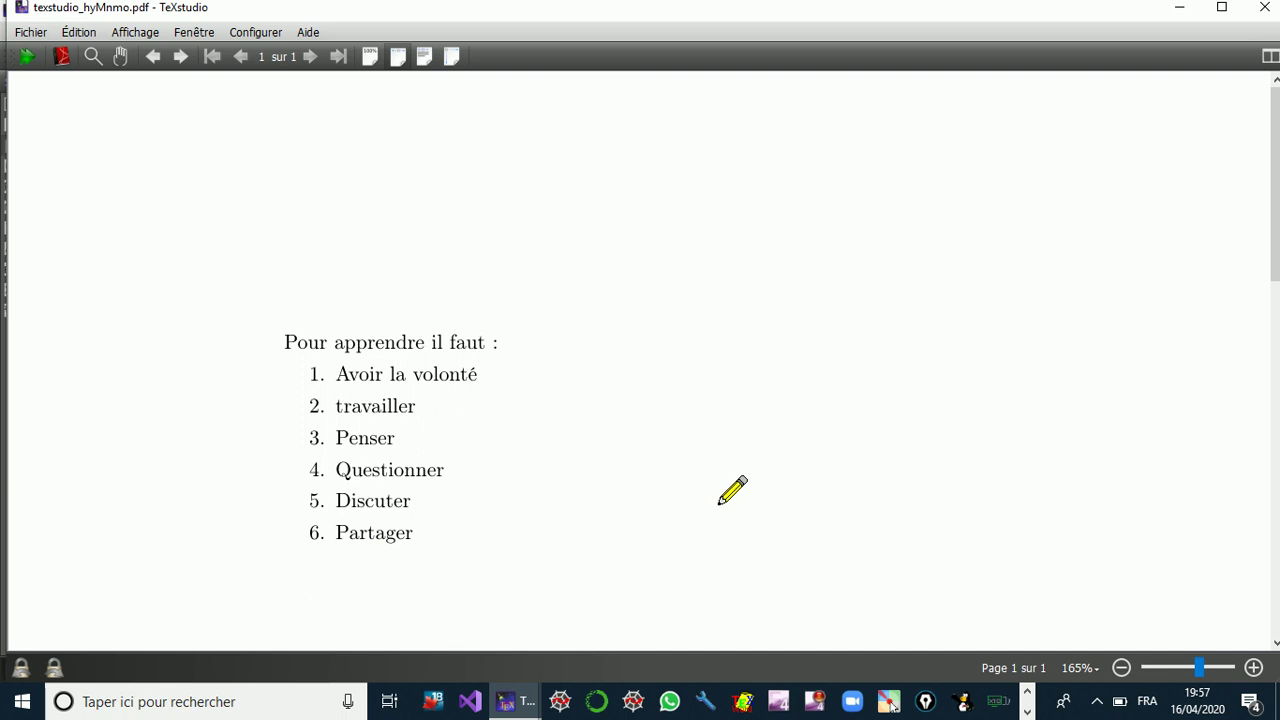
pyautogui.click(1270, 56)
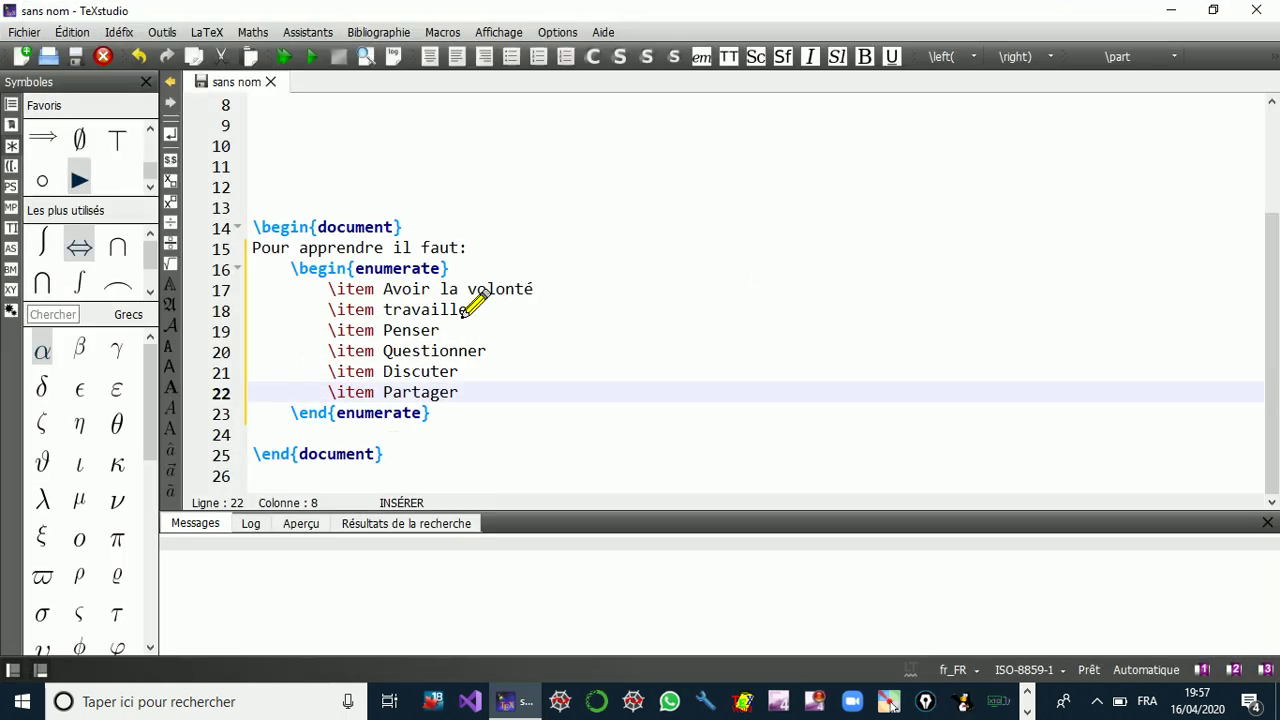
pyautogui.press('F5')
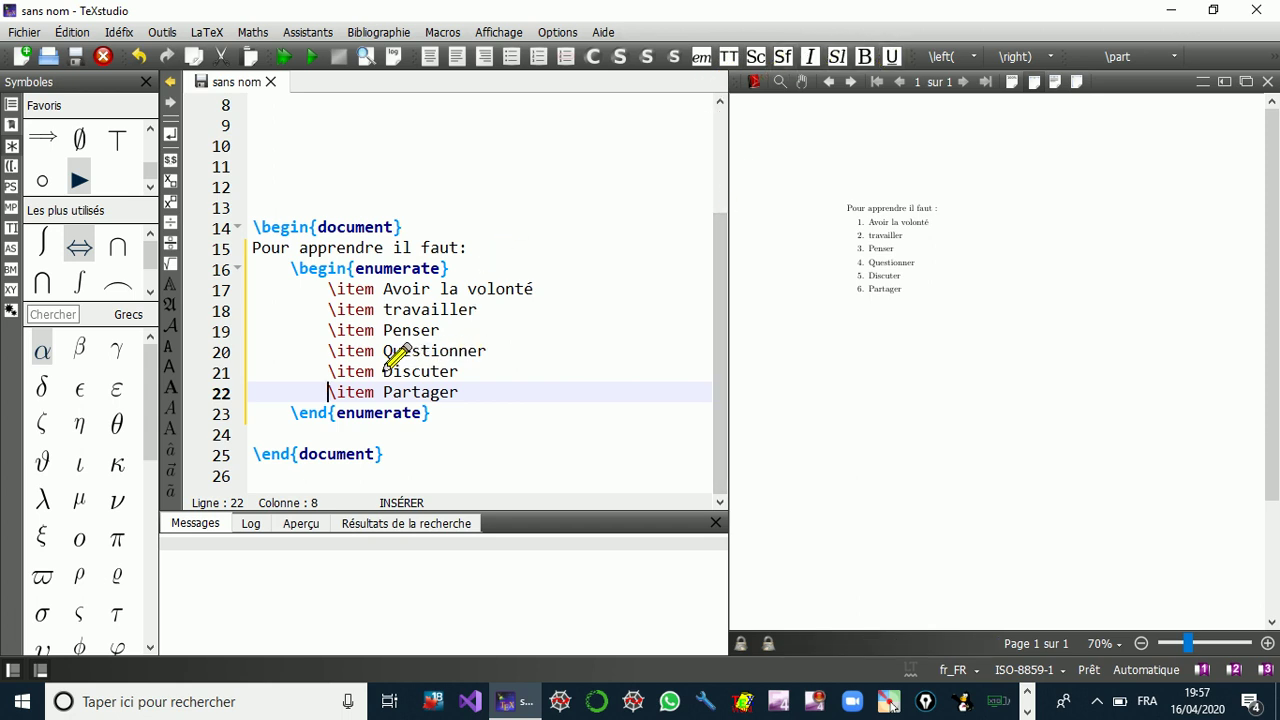
# - Make "Questionner" in the fourth list item bold with \textbf and recompile, showing the preview at 100%
pyautogui.click(381, 356)
pyautogui.moveTo(381, 356); pyautogui.dragTo(483, 355)
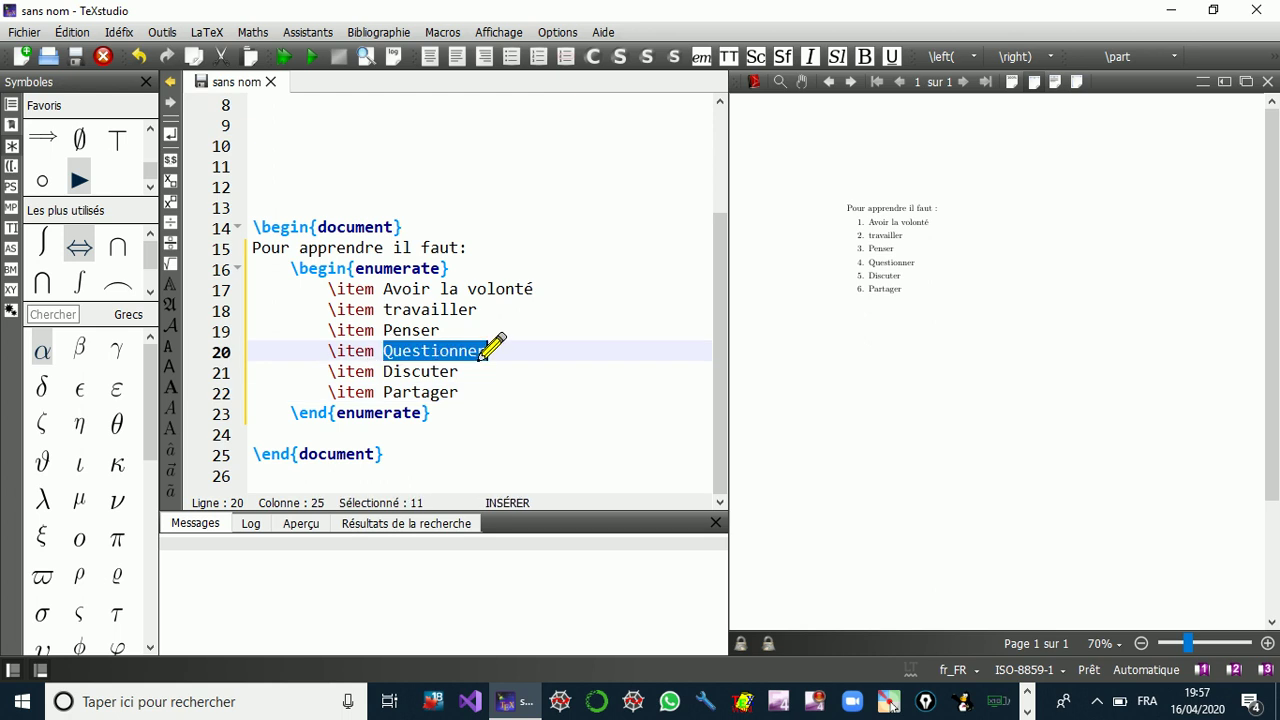
pyautogui.click(864, 57)
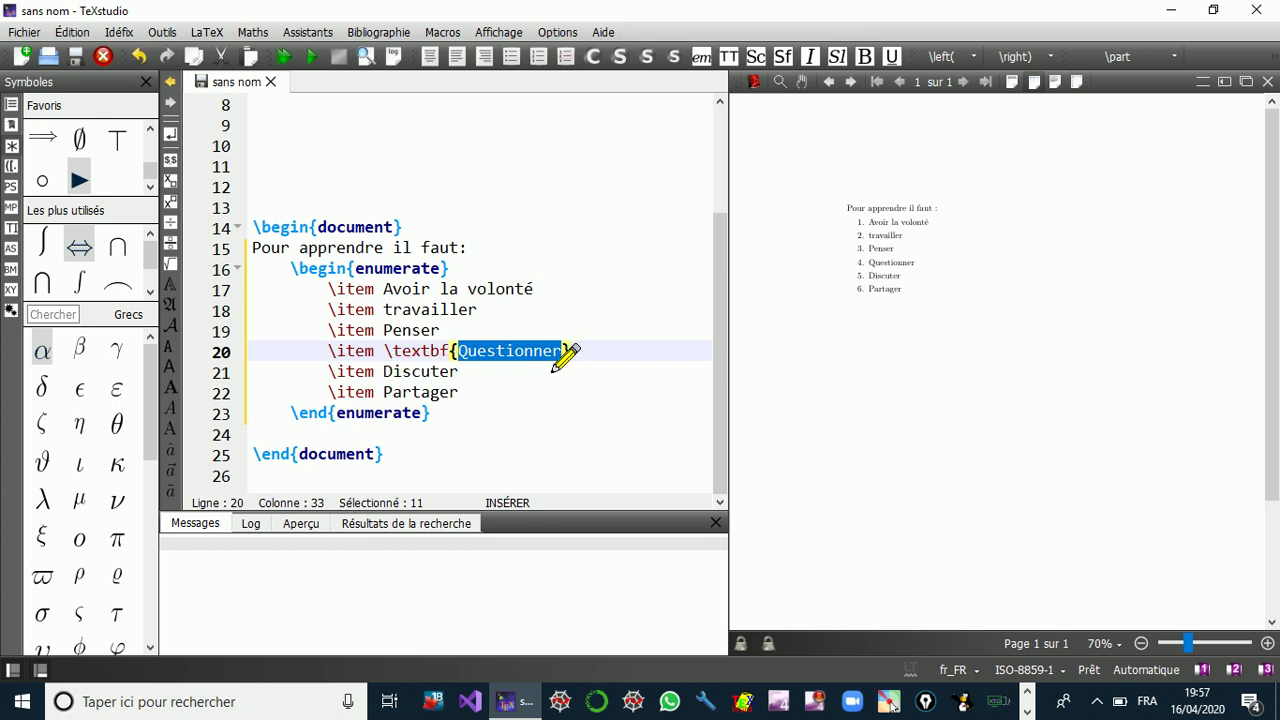
pyautogui.click(308, 58)
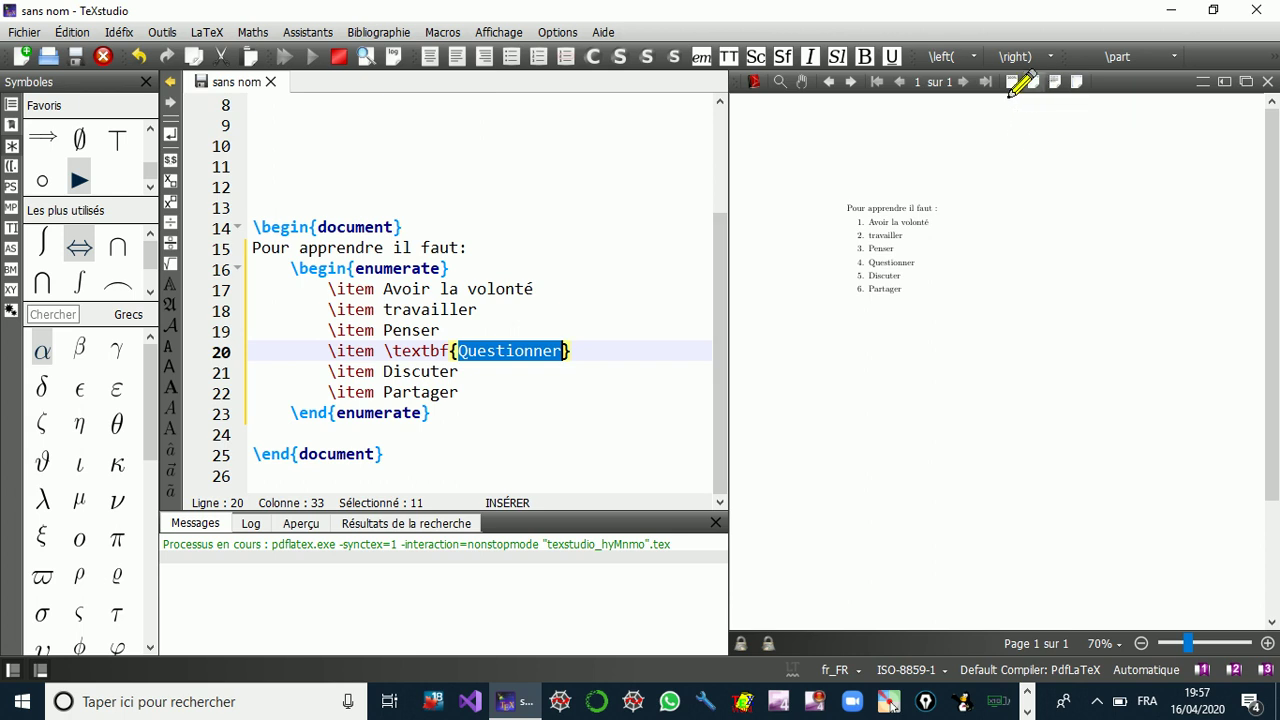
pyautogui.click(1015, 82)
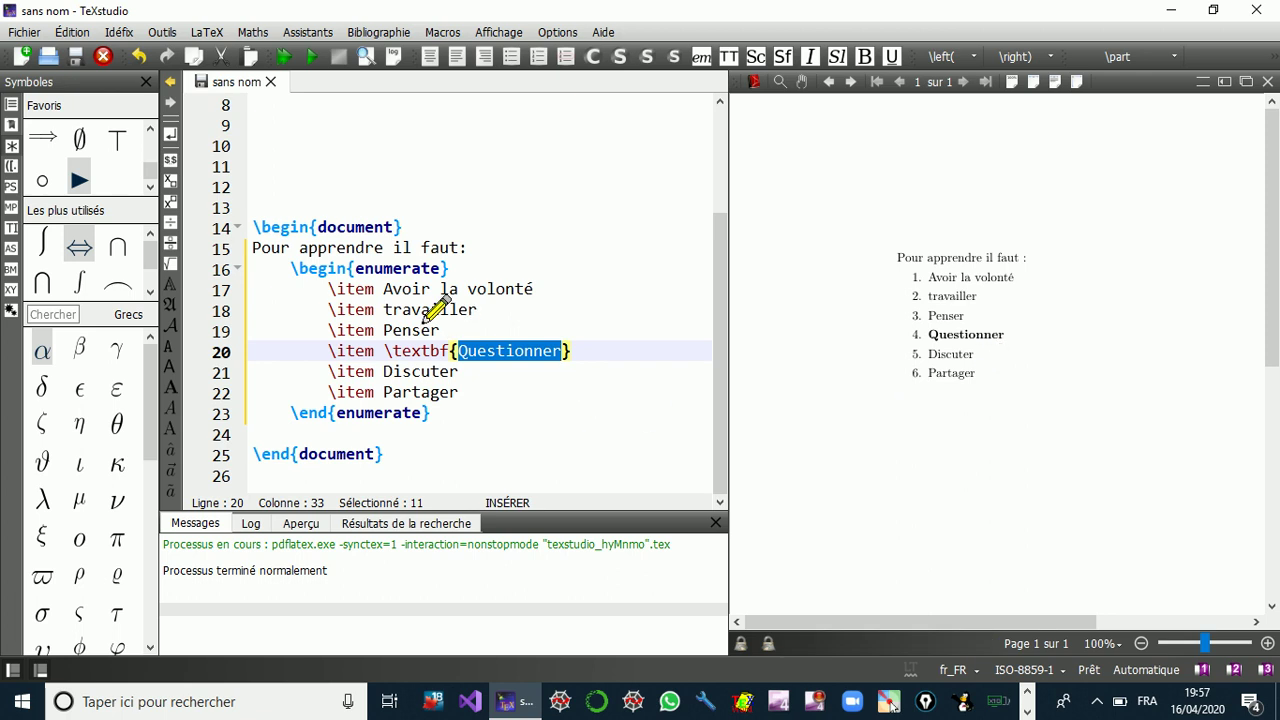
# - Underline "travailler" in the second list item, recompile and check the item in the preview
pyautogui.doubleClick(388, 310)
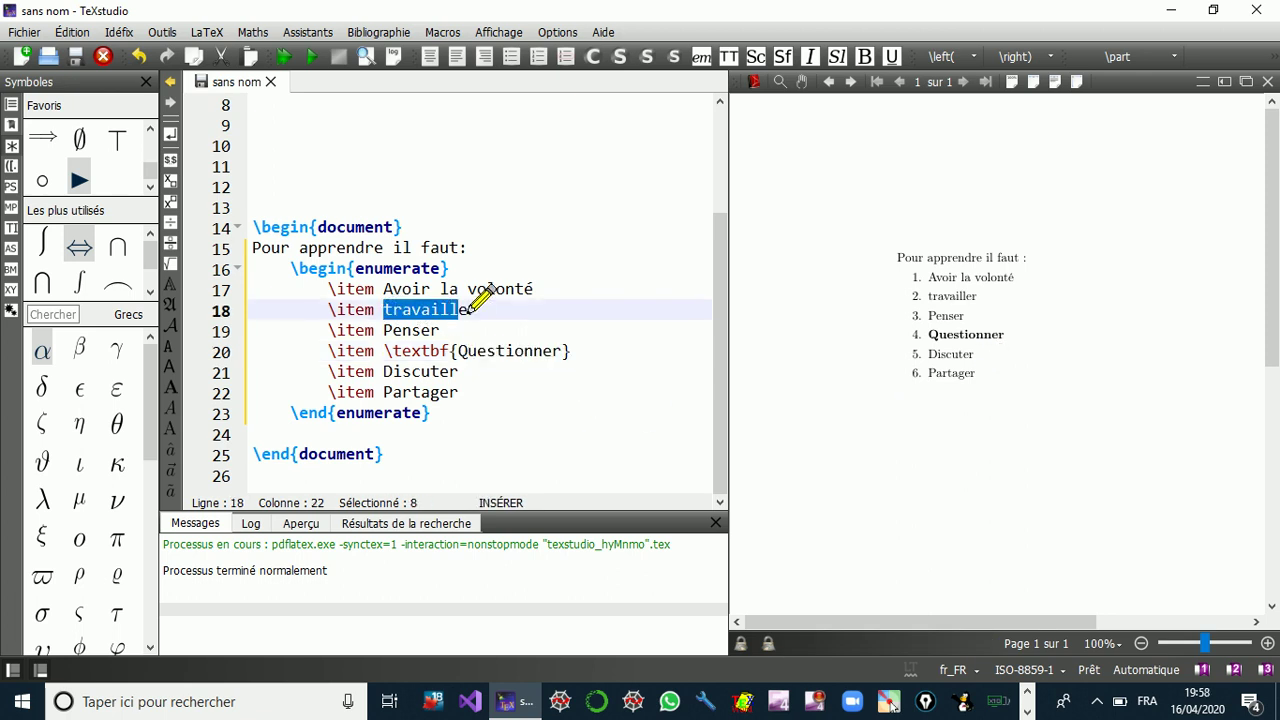
pyautogui.click(891, 57)
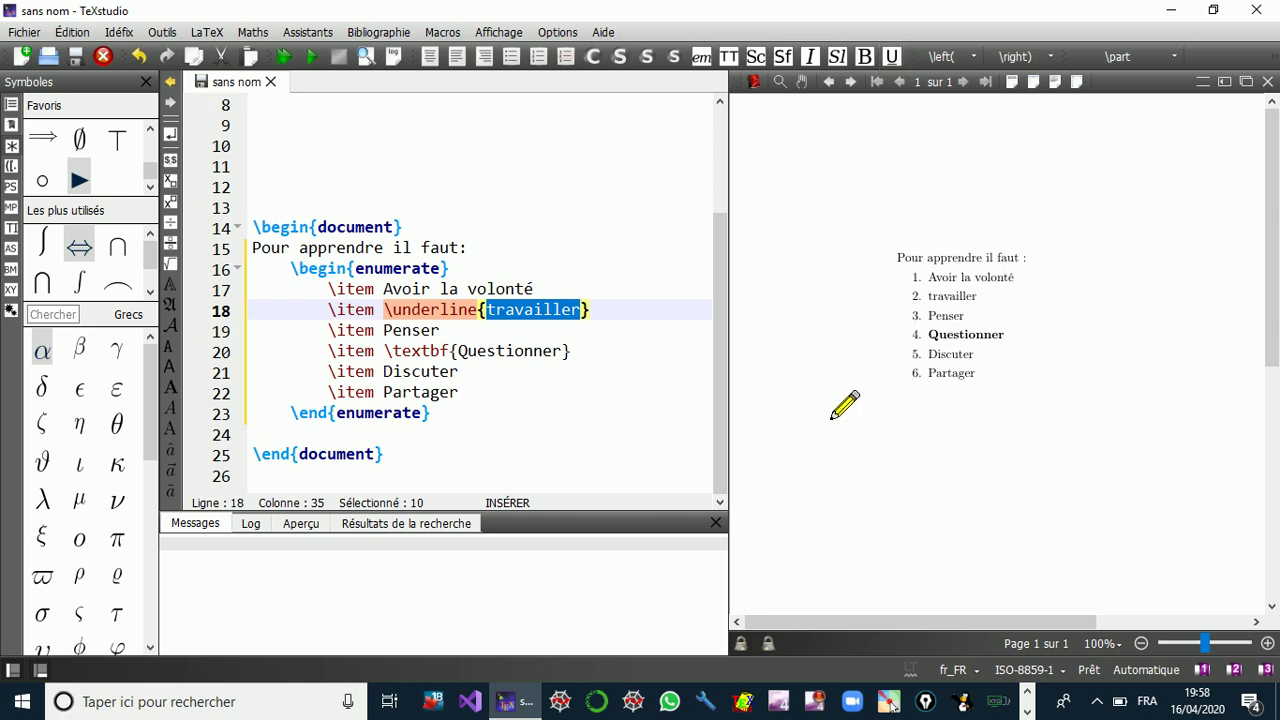
pyautogui.click(290, 60)
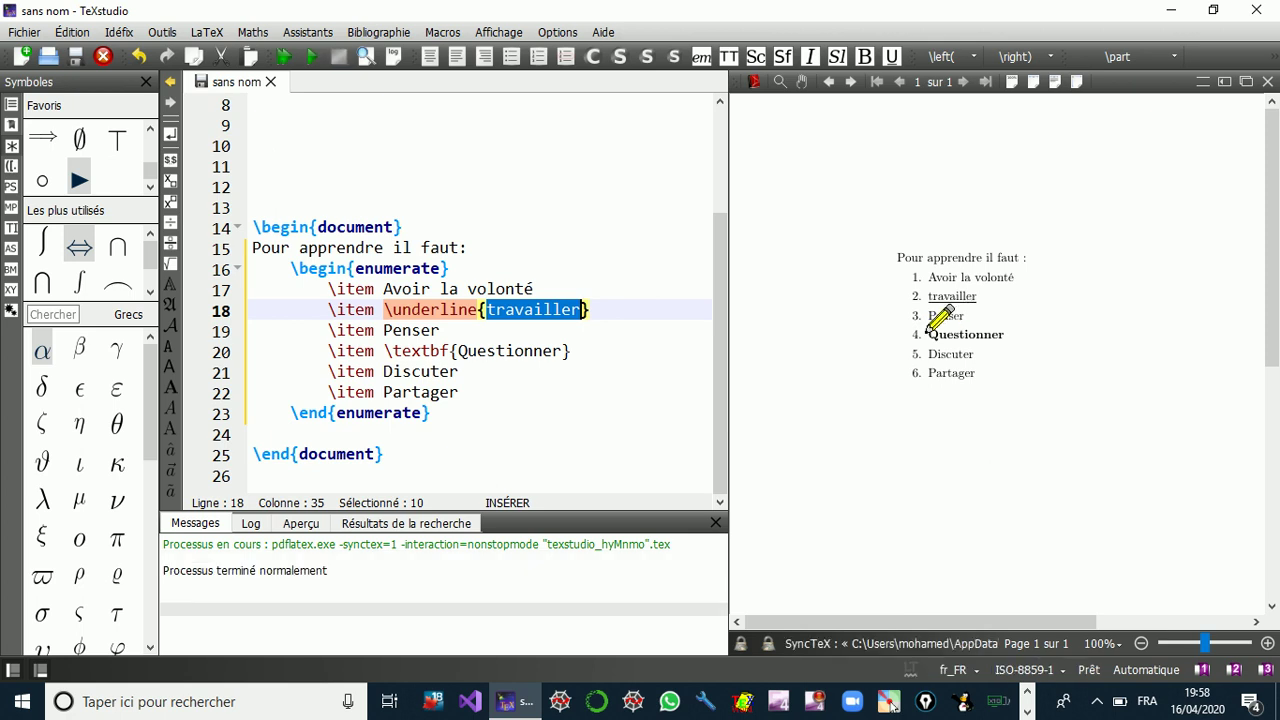
pyautogui.moveTo(957, 320); pyautogui.dragTo(936, 322)
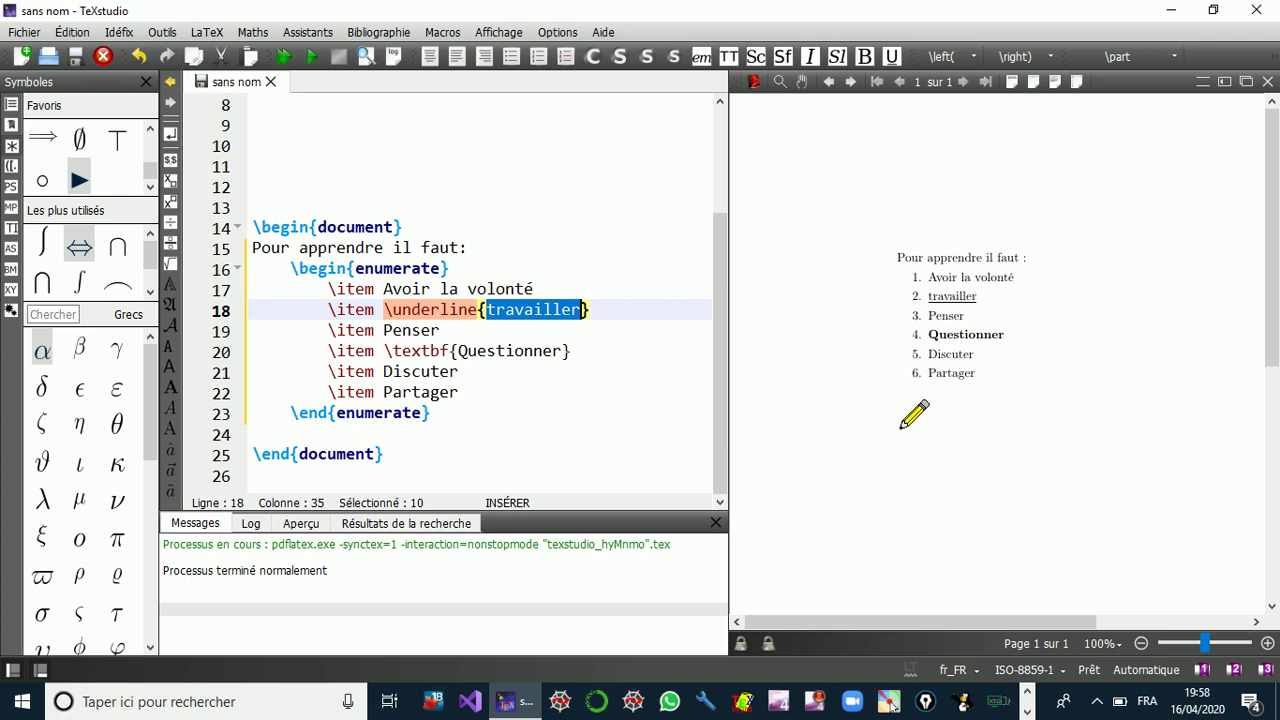
# - Set "Partager" in the last list item in typewriter font with \texttt, recompile and check the item in the preview
pyautogui.moveTo(385, 395); pyautogui.dragTo(468, 392)
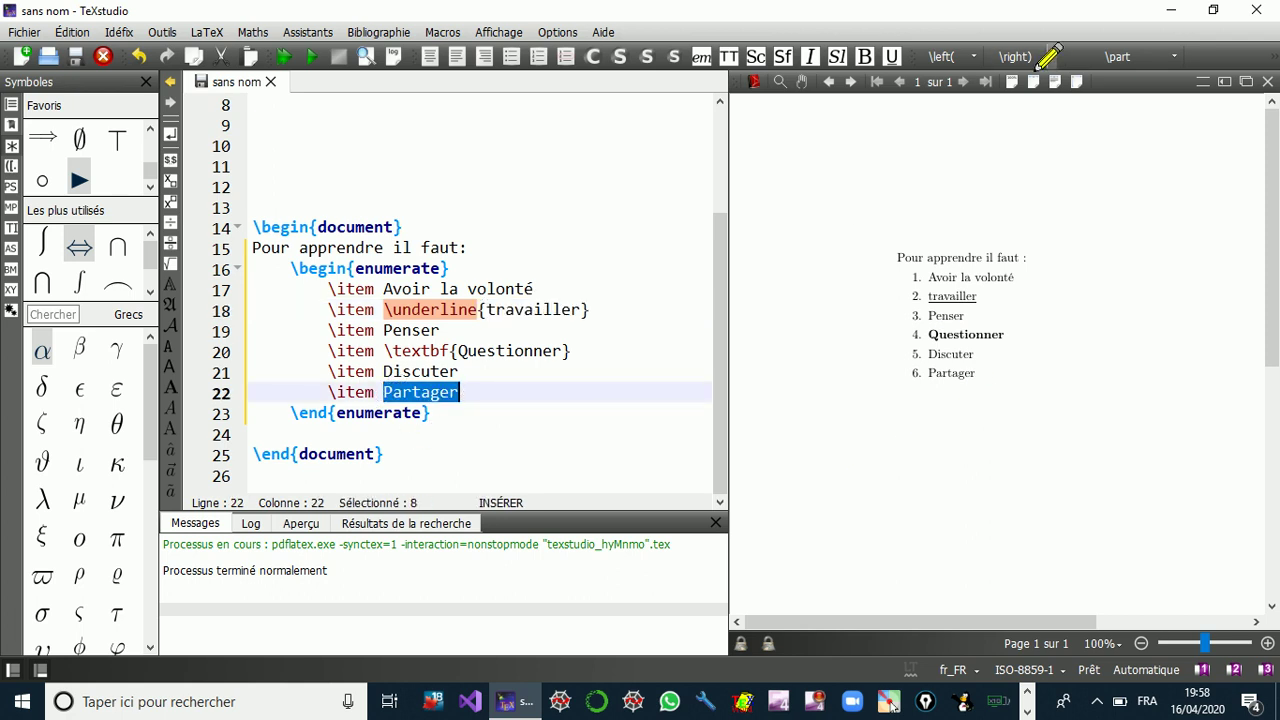
pyautogui.click(727, 56)
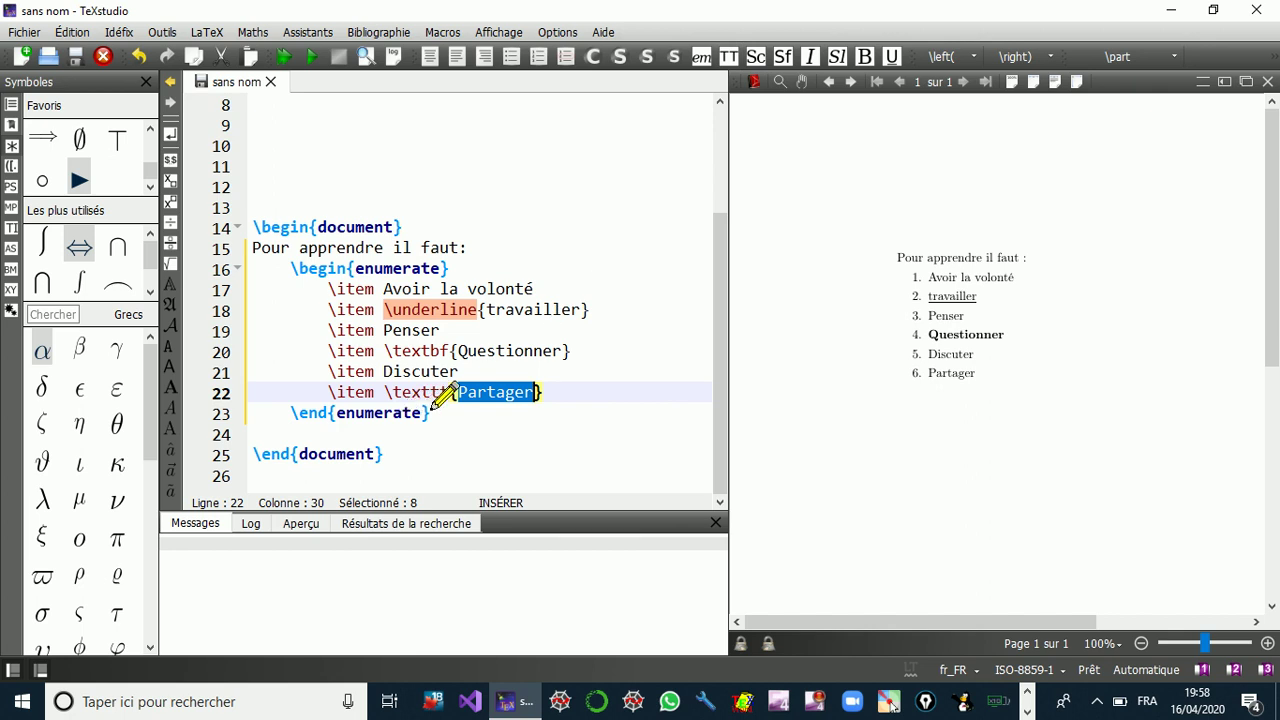
pyautogui.click(297, 69)
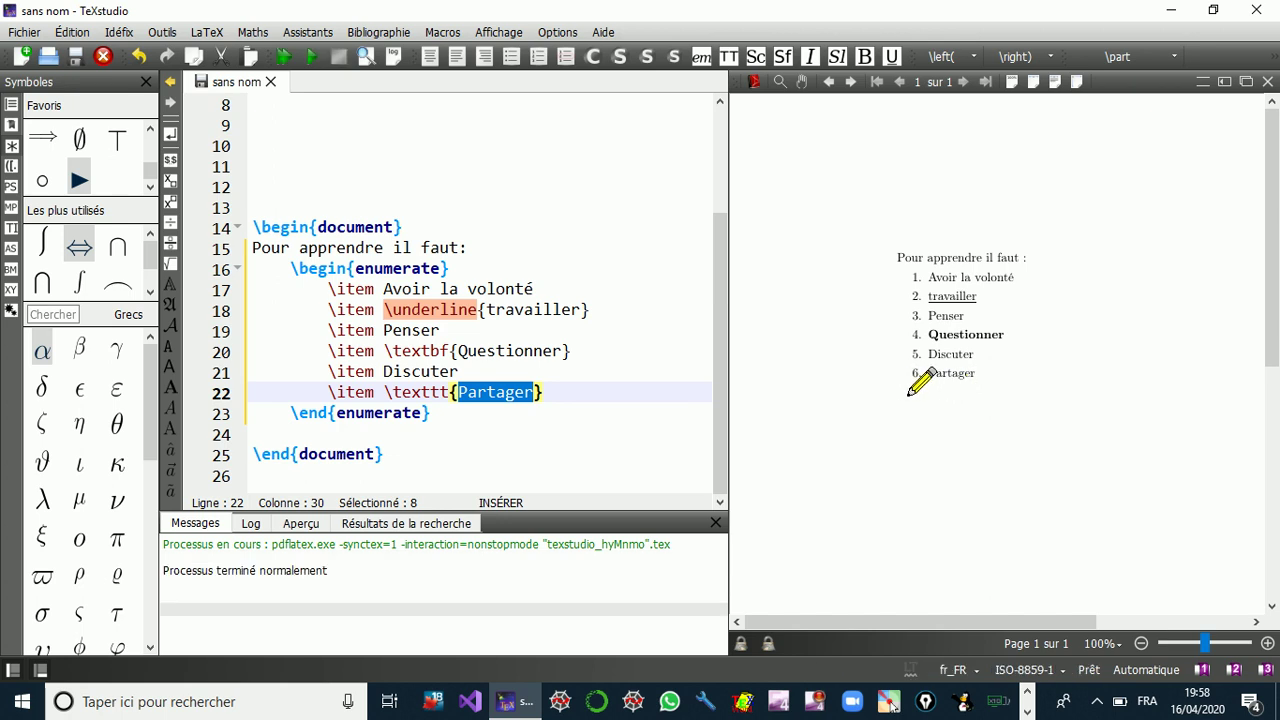
pyautogui.click(953, 392)
pyautogui.moveTo(953, 392); pyautogui.dragTo(936, 355)
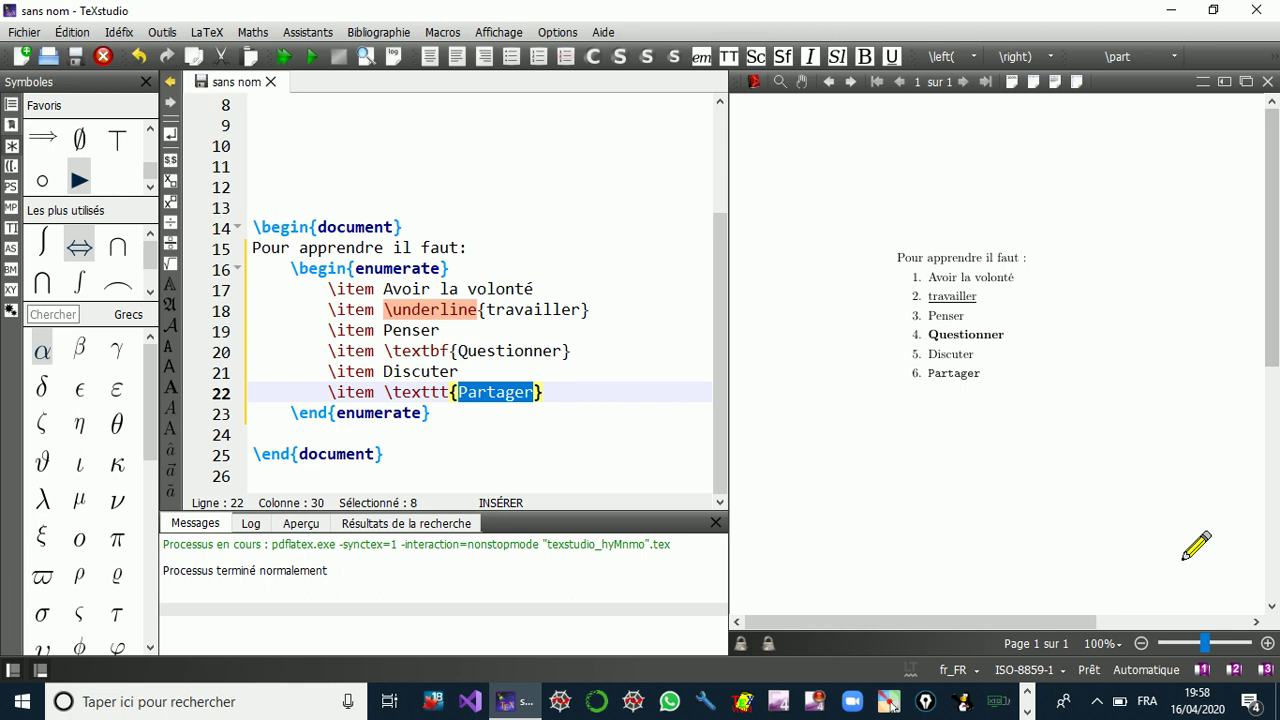
pyautogui.scroll(1, 300, 157)
pyautogui.scroll(-1, 300, 175)
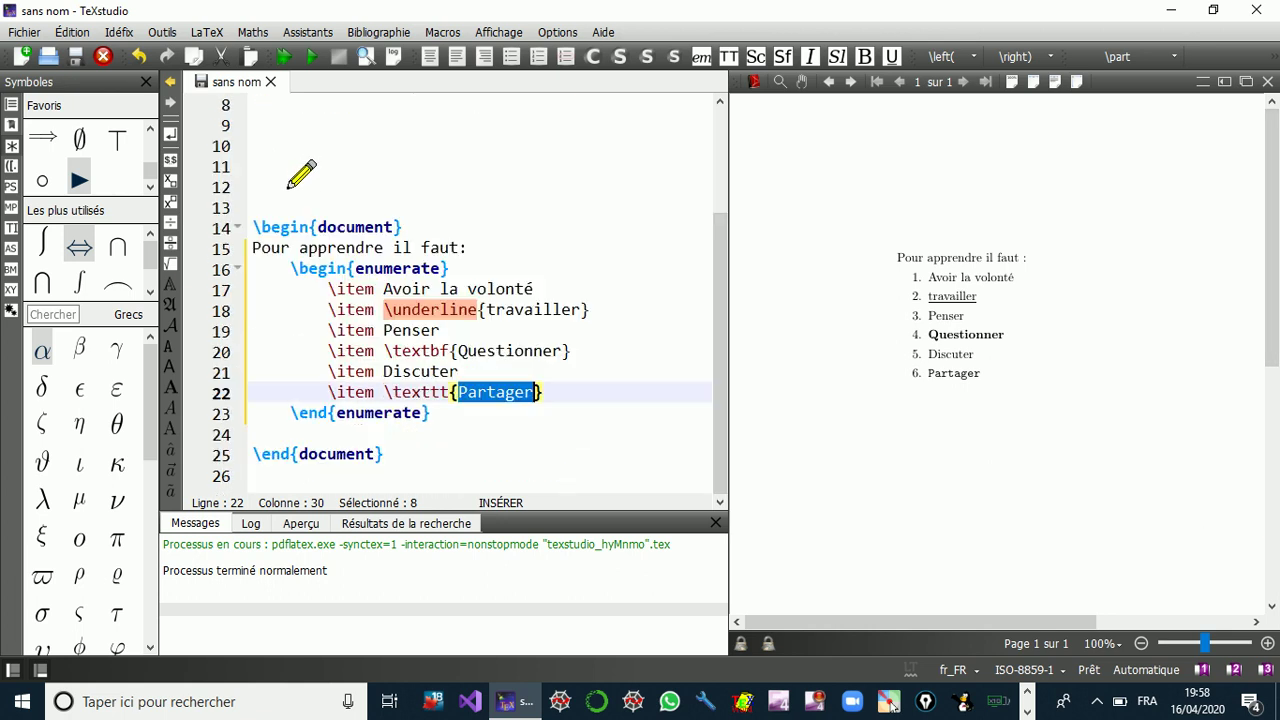
# - Add a section heading titled "Comment apprendre" on a new line directly below \begin{document}
pyautogui.click(403, 228)
pyautogui.press('Return')
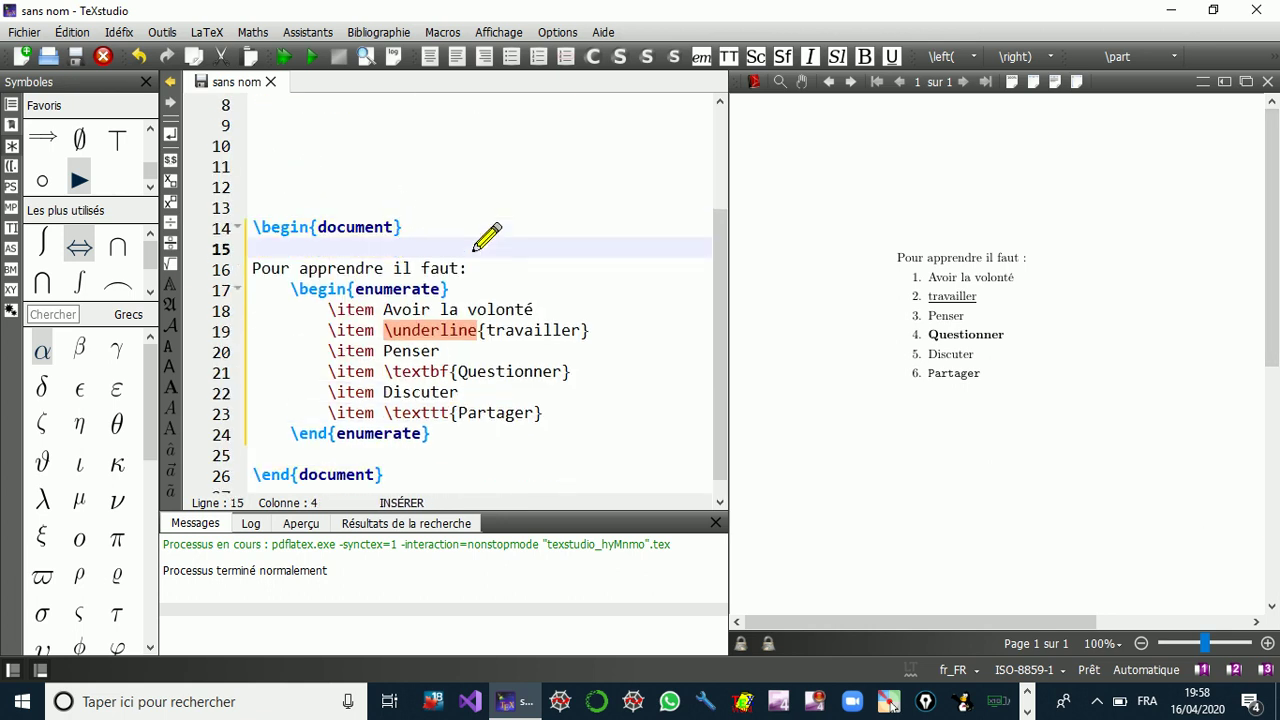
pyautogui.click(614, 62)
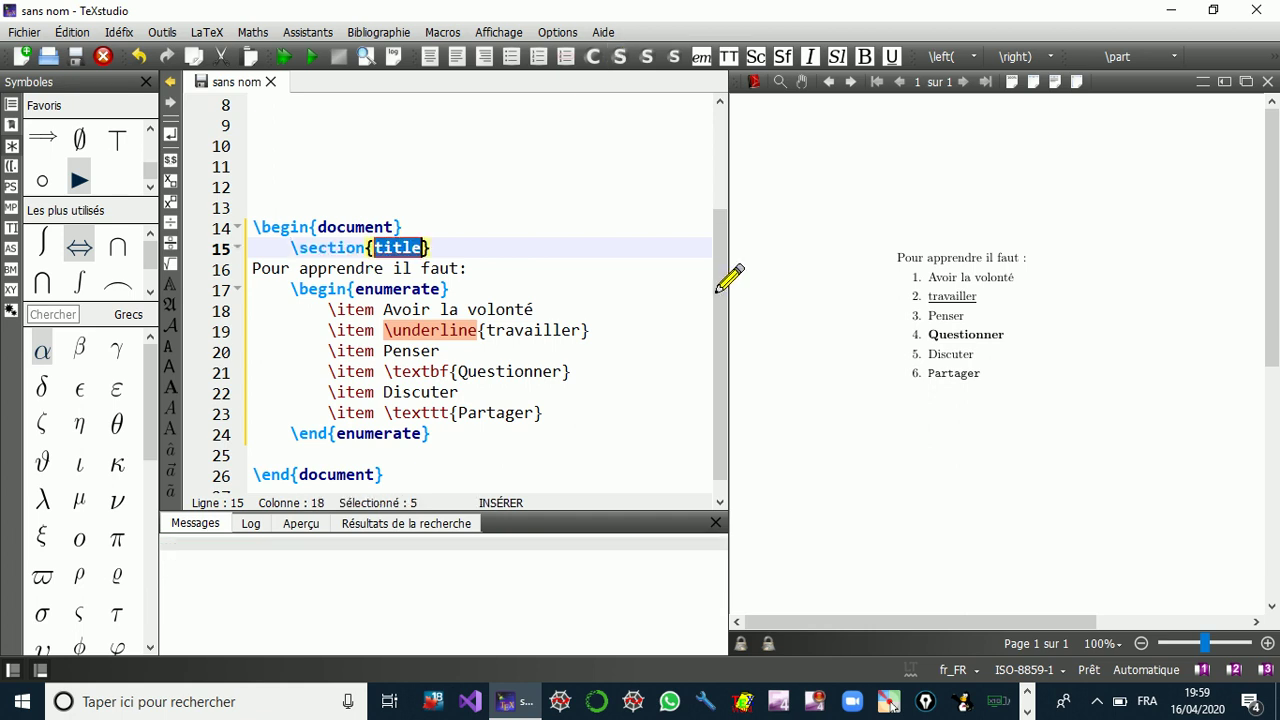
pyautogui.write('Commen')
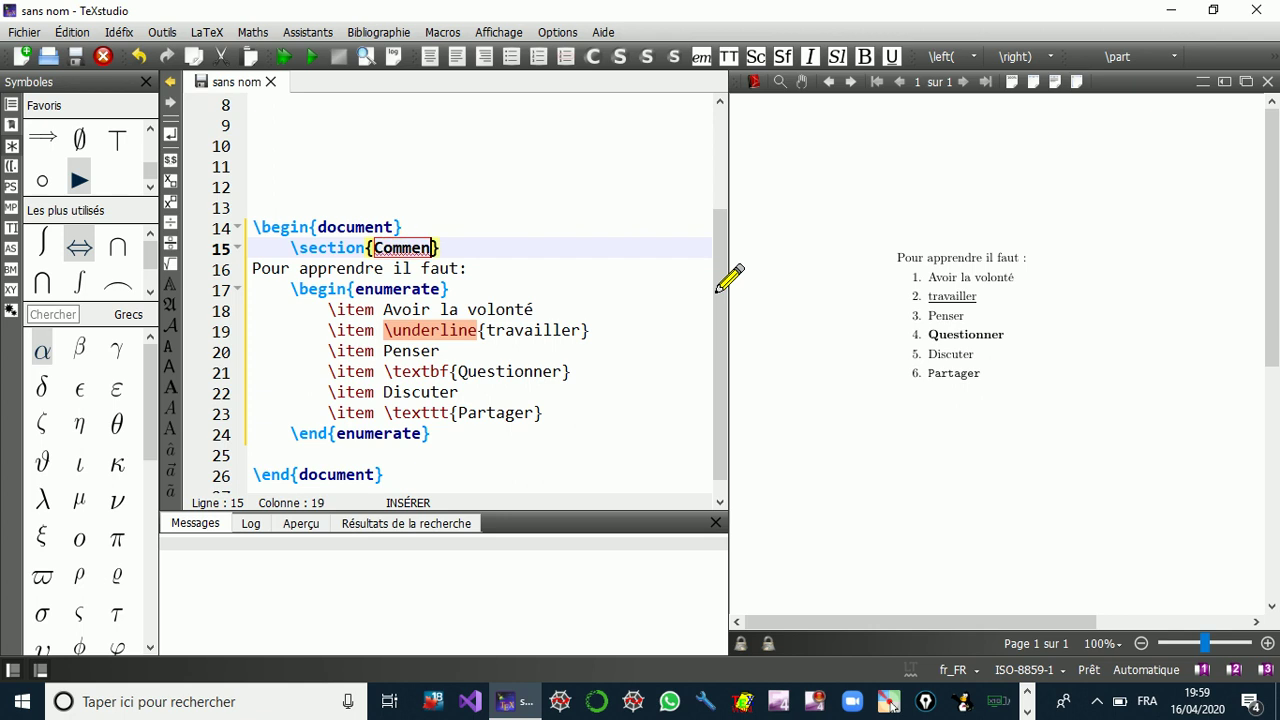
pyautogui.write('t ap')
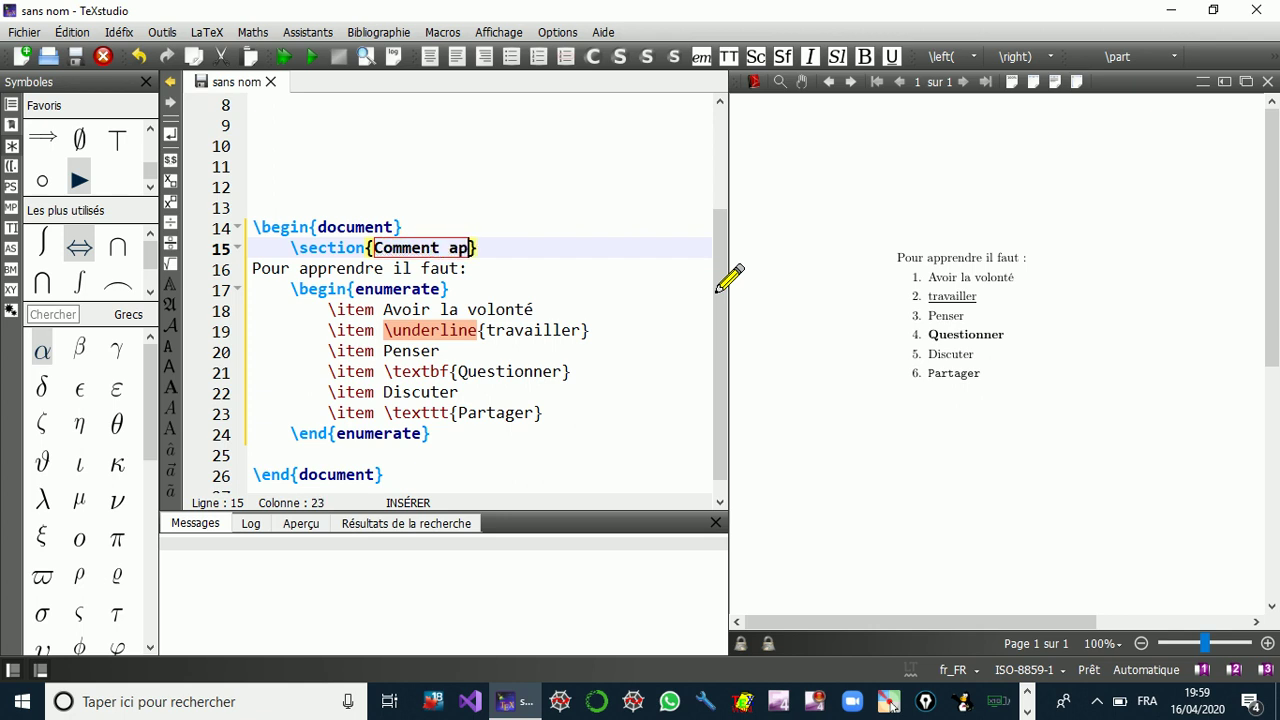
pyautogui.write('prendre')
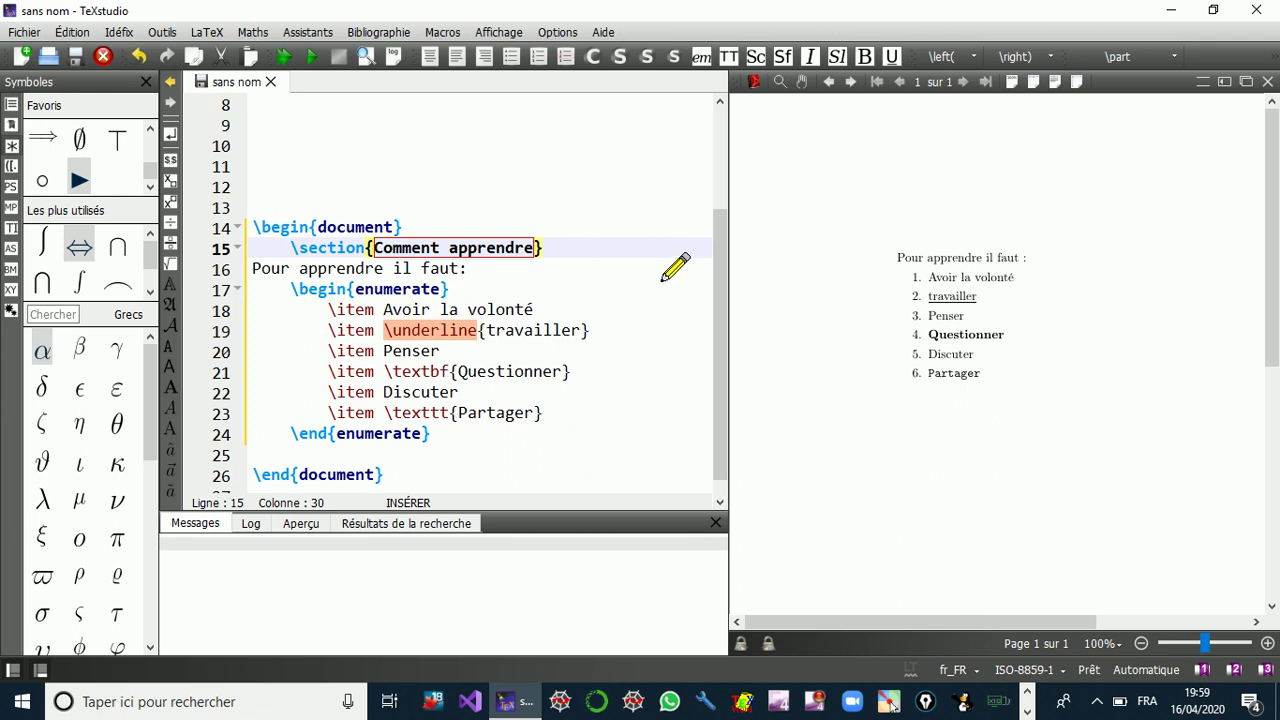
# - Add a second section titled "Importance de \LaTeX" after the enumerate list and recompile the document
pyautogui.scroll(-1, 675, 265)
pyautogui.click(355, 416)
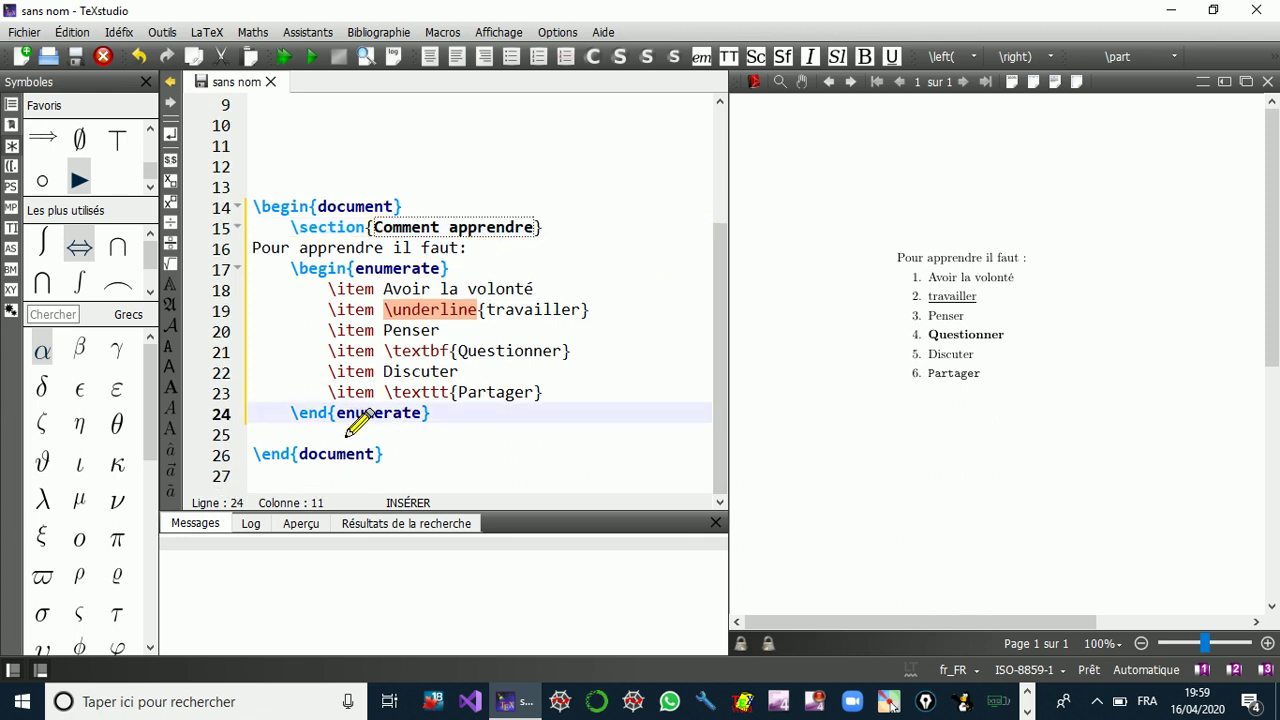
pyautogui.click(432, 415)
pyautogui.press('Return')
pyautogui.press('Return')
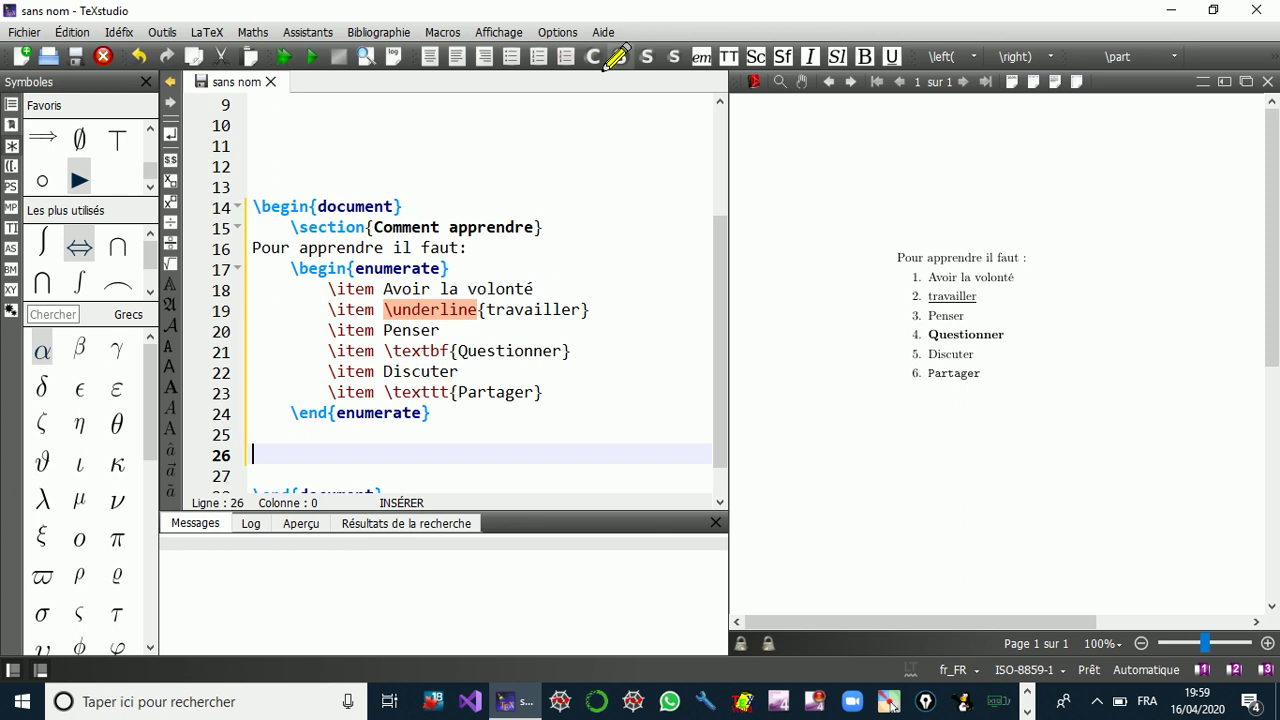
pyautogui.click(617, 57)
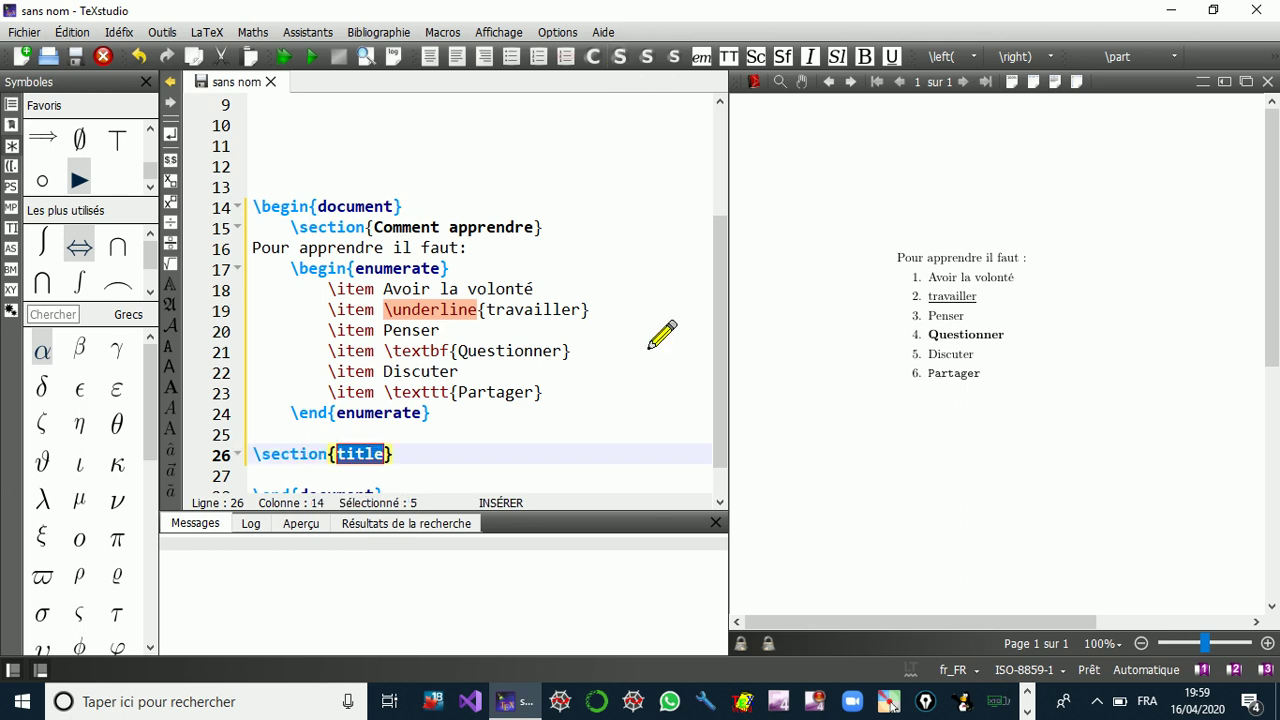
pyautogui.write('Impor')
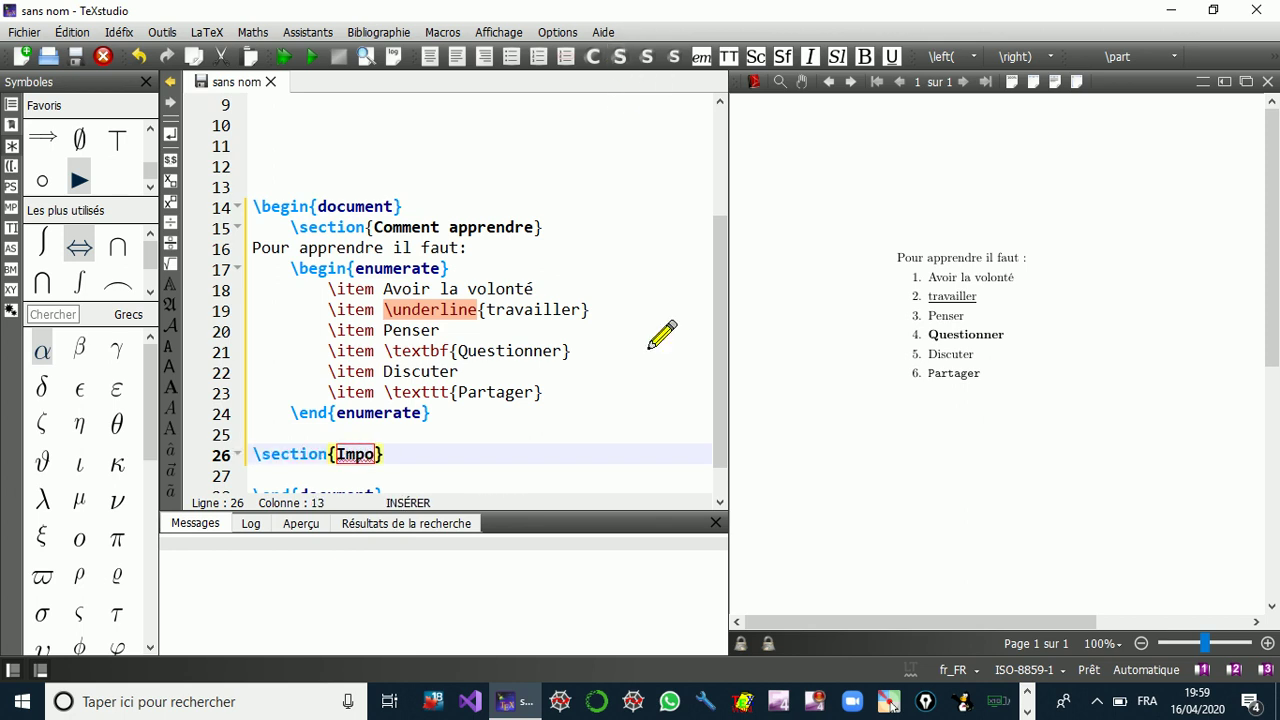
pyautogui.write('tance d')
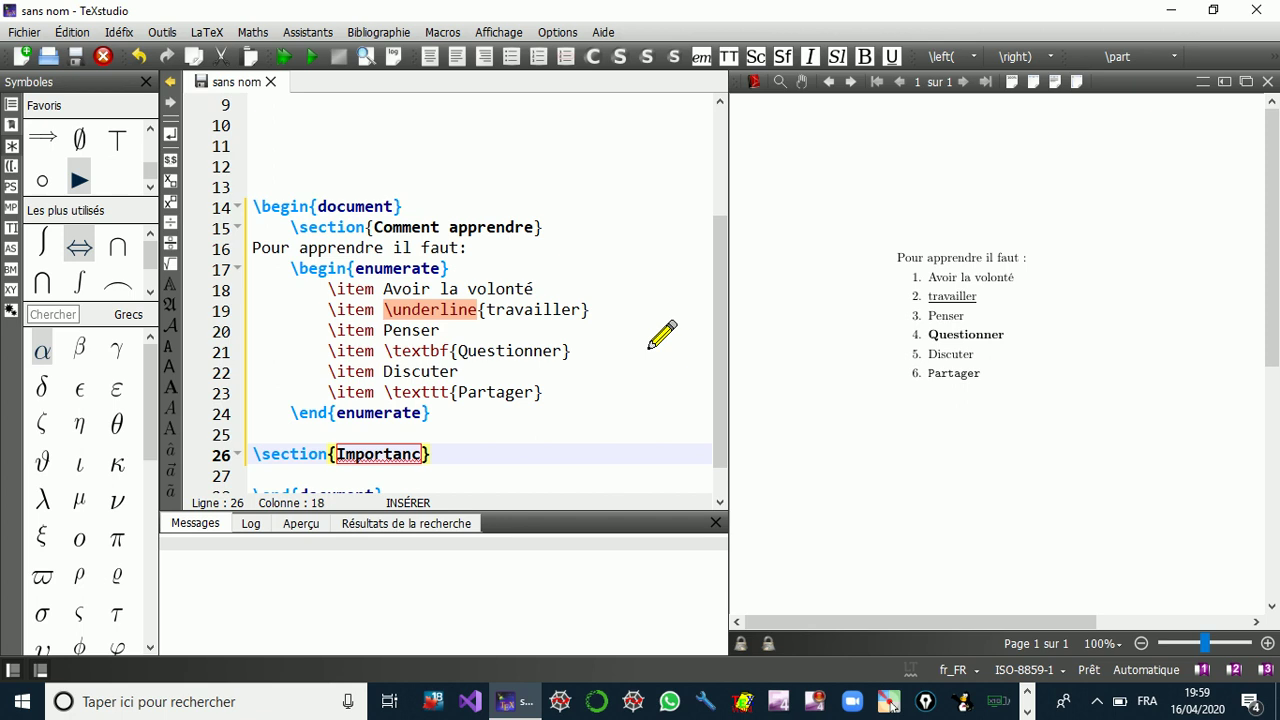
pyautogui.write('e ')
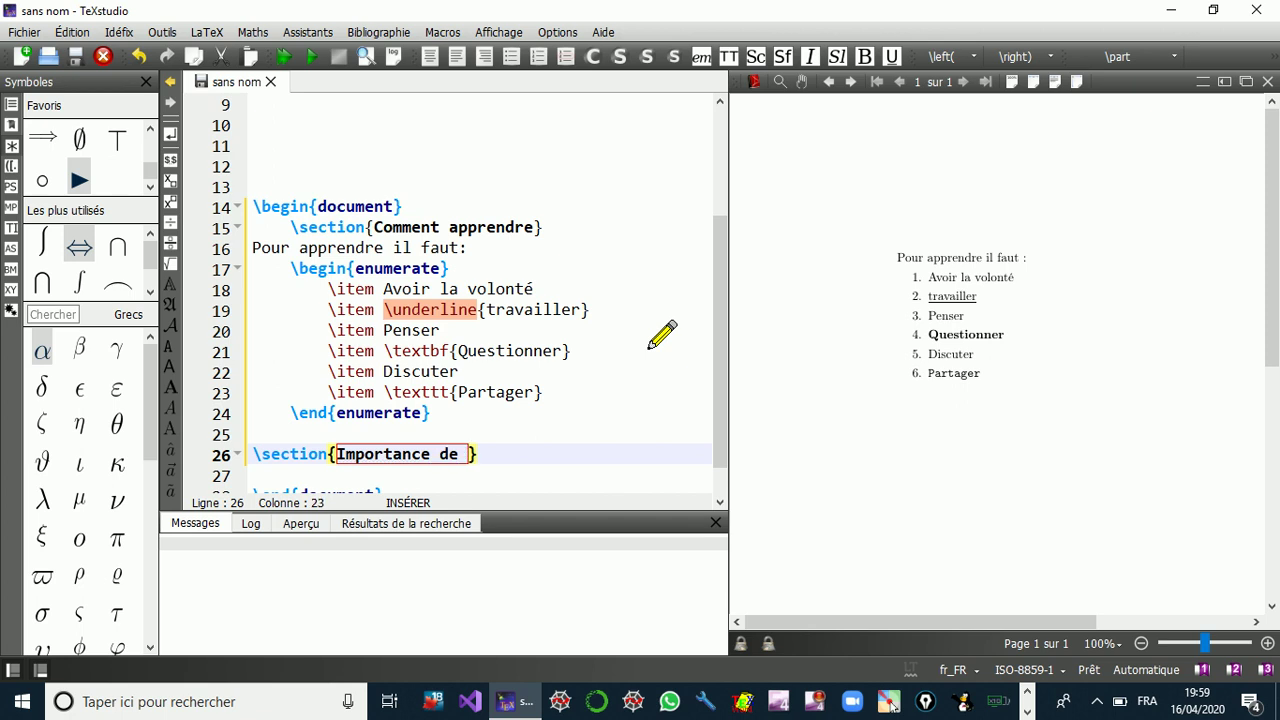
pyautogui.write('\\LaTe')
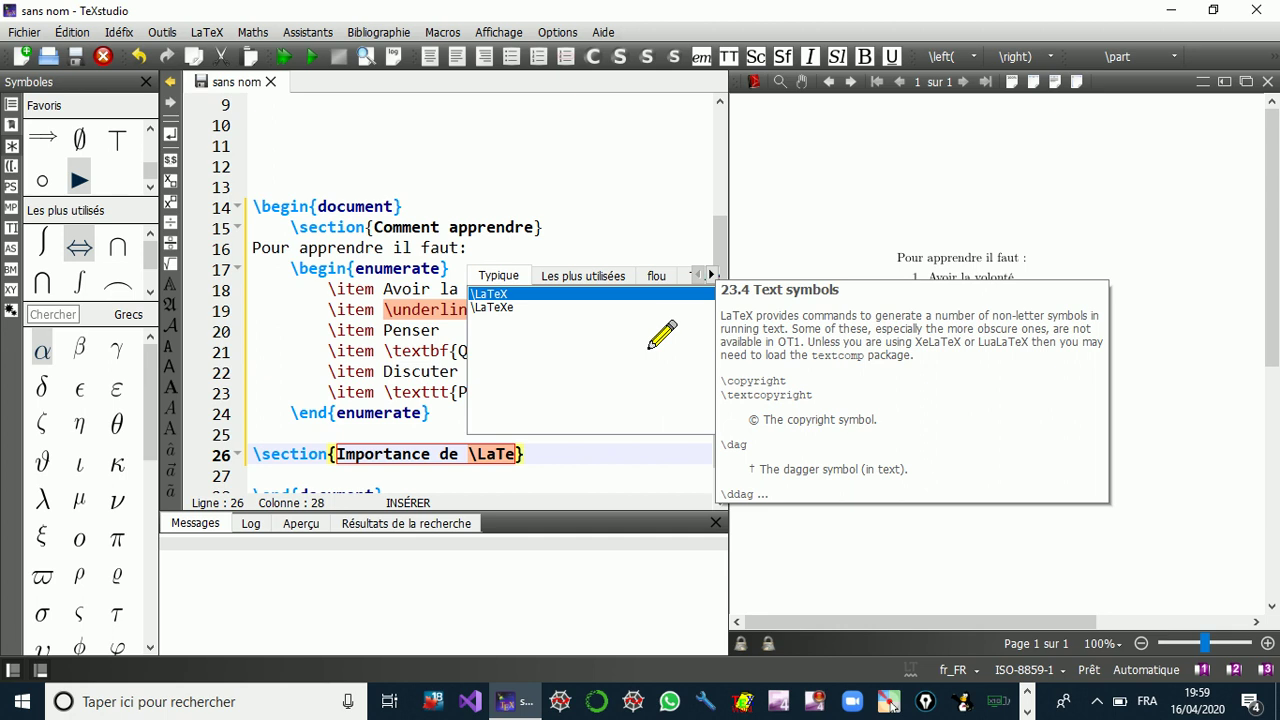
pyautogui.write('X')
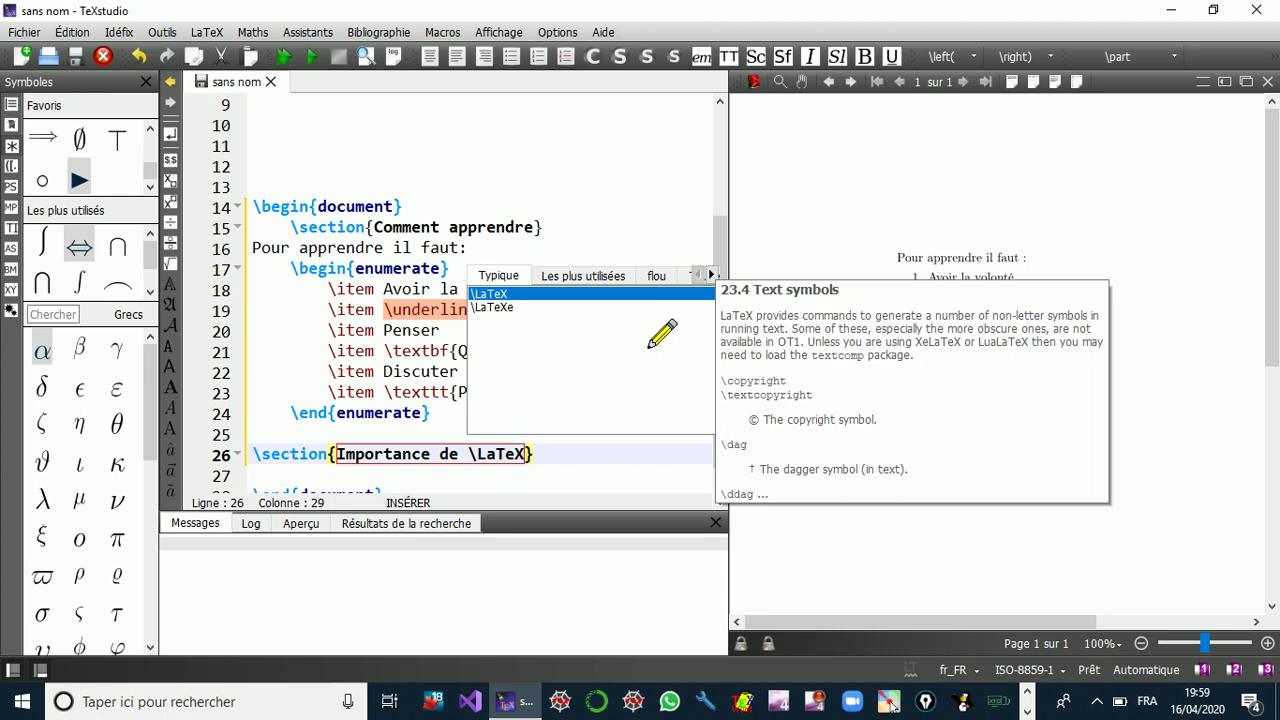
pyautogui.click(311, 57)
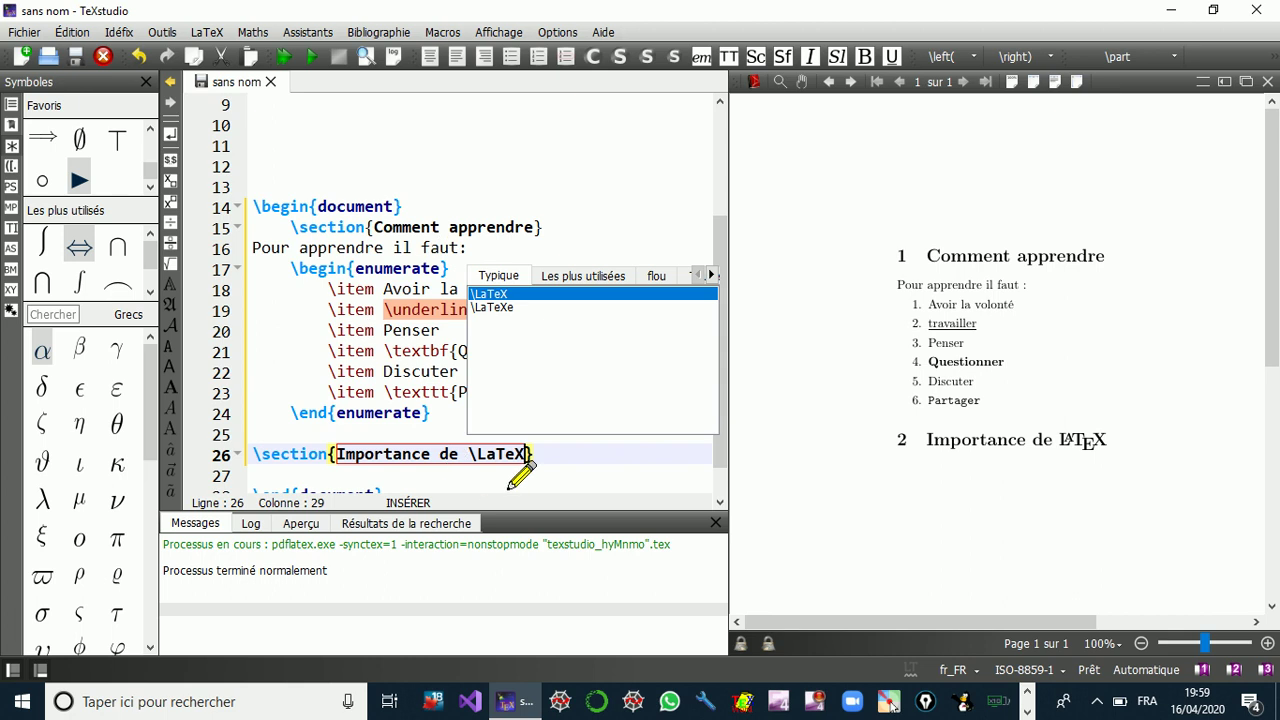
# - Insert two subsection commands on consecutive lines below the "Importance de \LaTeX" section heading
pyautogui.click(544, 466)
pyautogui.press('Return')
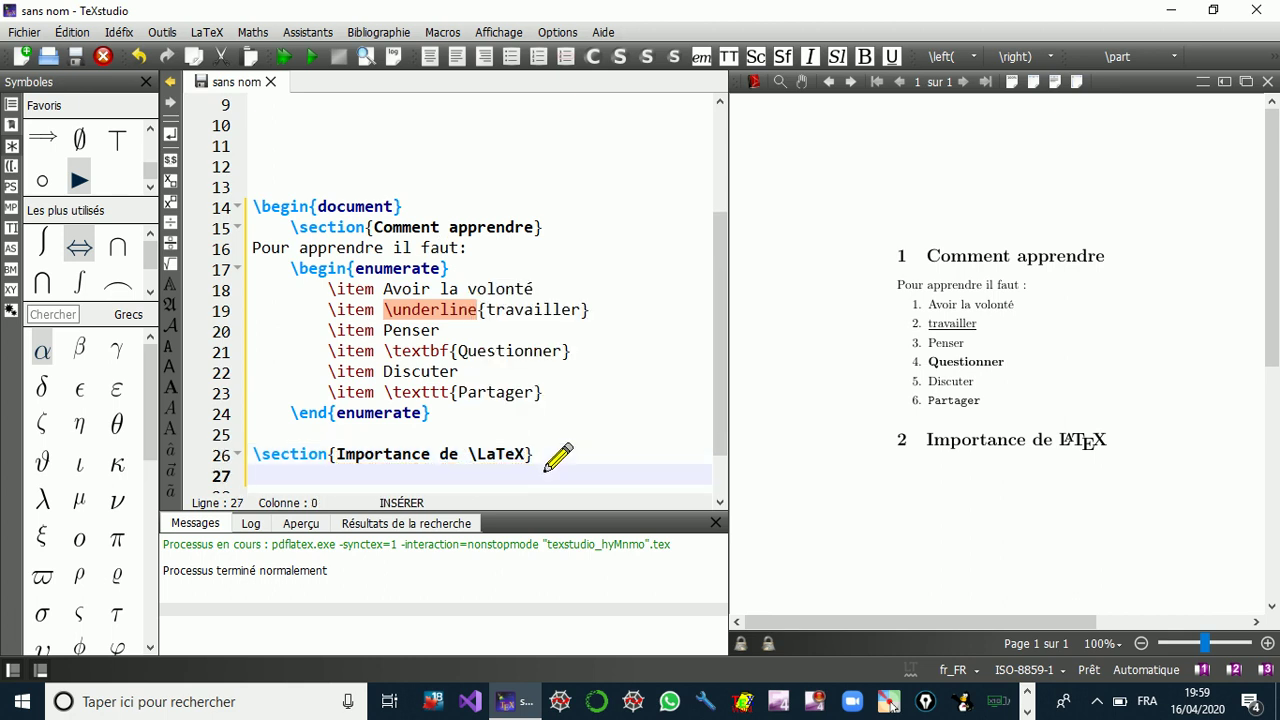
pyautogui.scroll(-1, 557, 457)
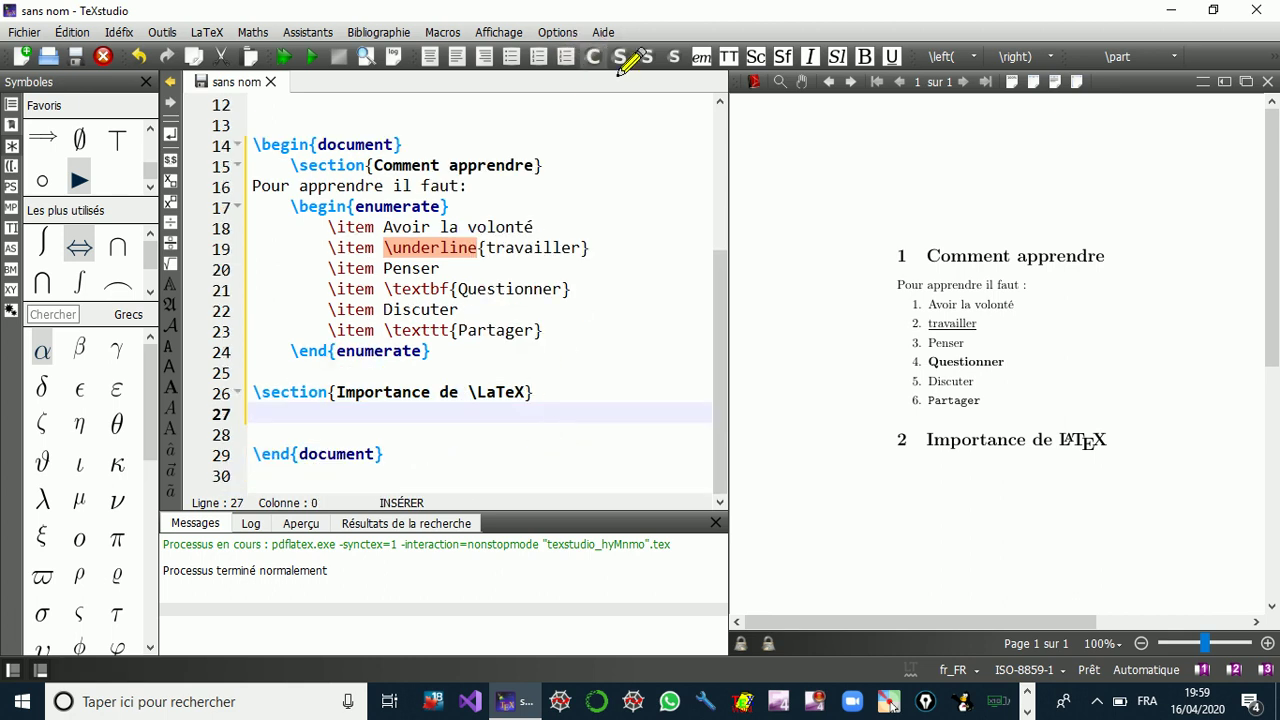
pyautogui.click(645, 58)
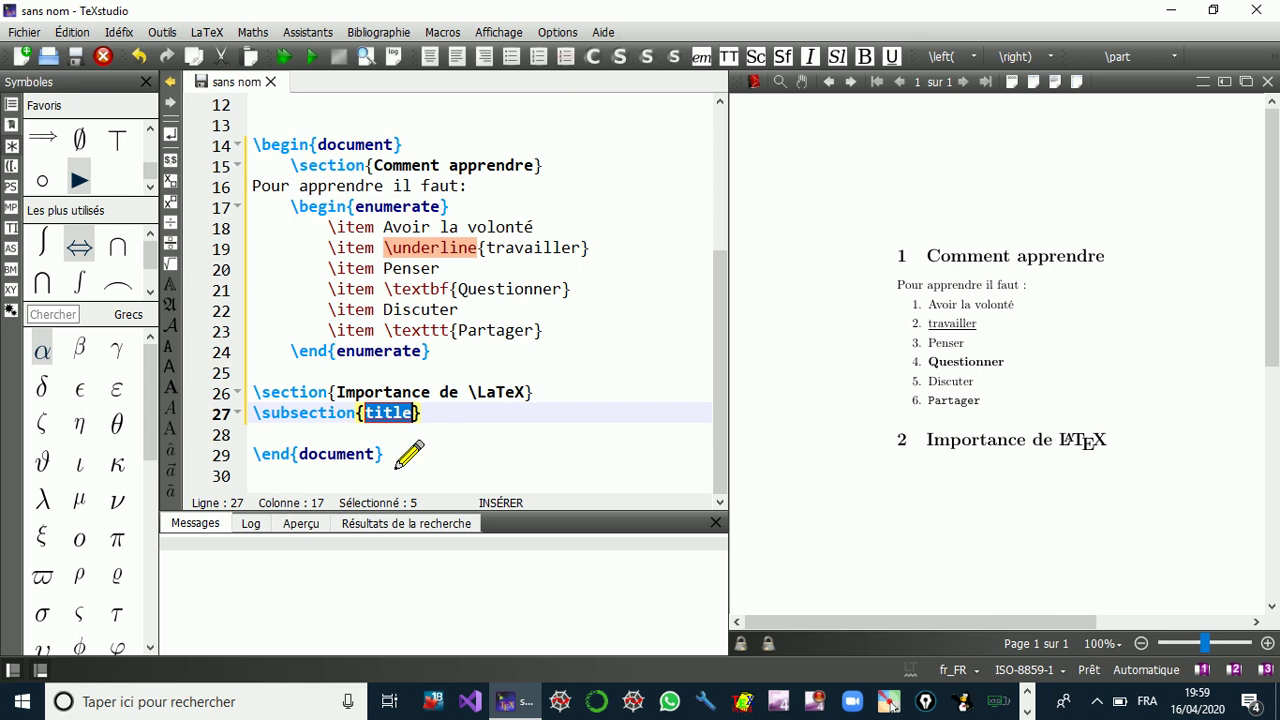
pyautogui.click(424, 420)
pyautogui.press('Return')
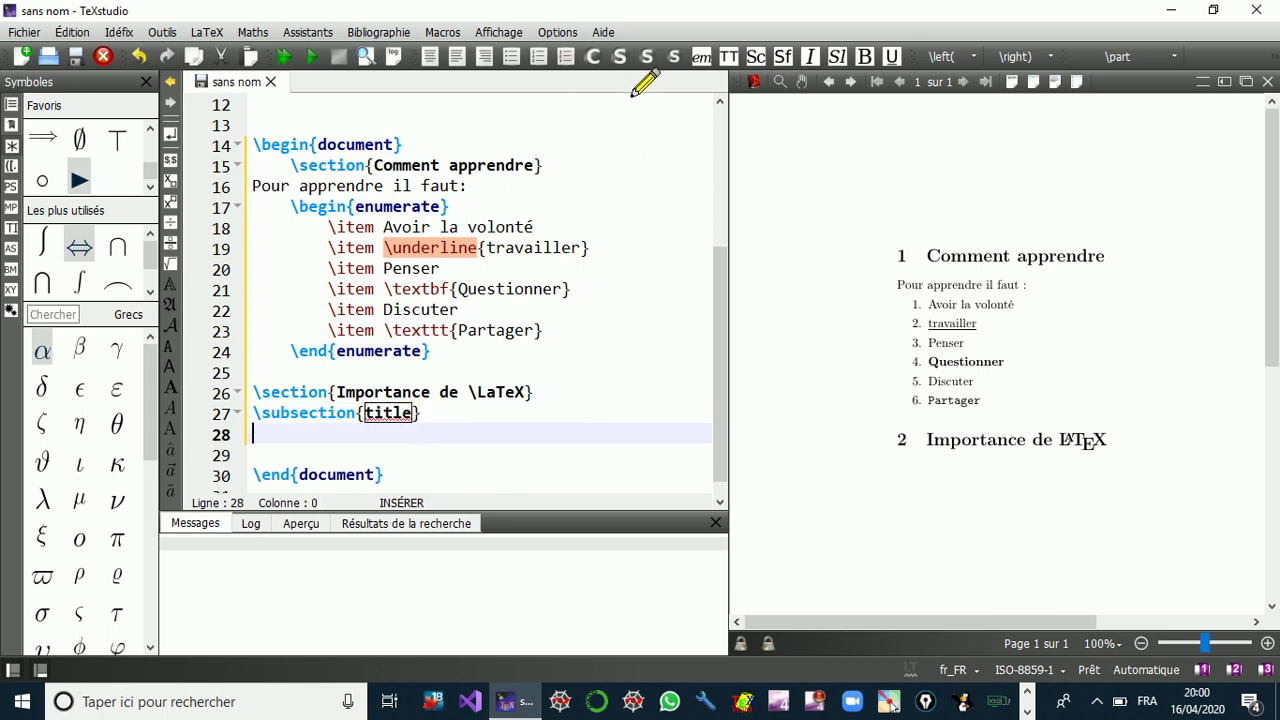
pyautogui.click(647, 58)
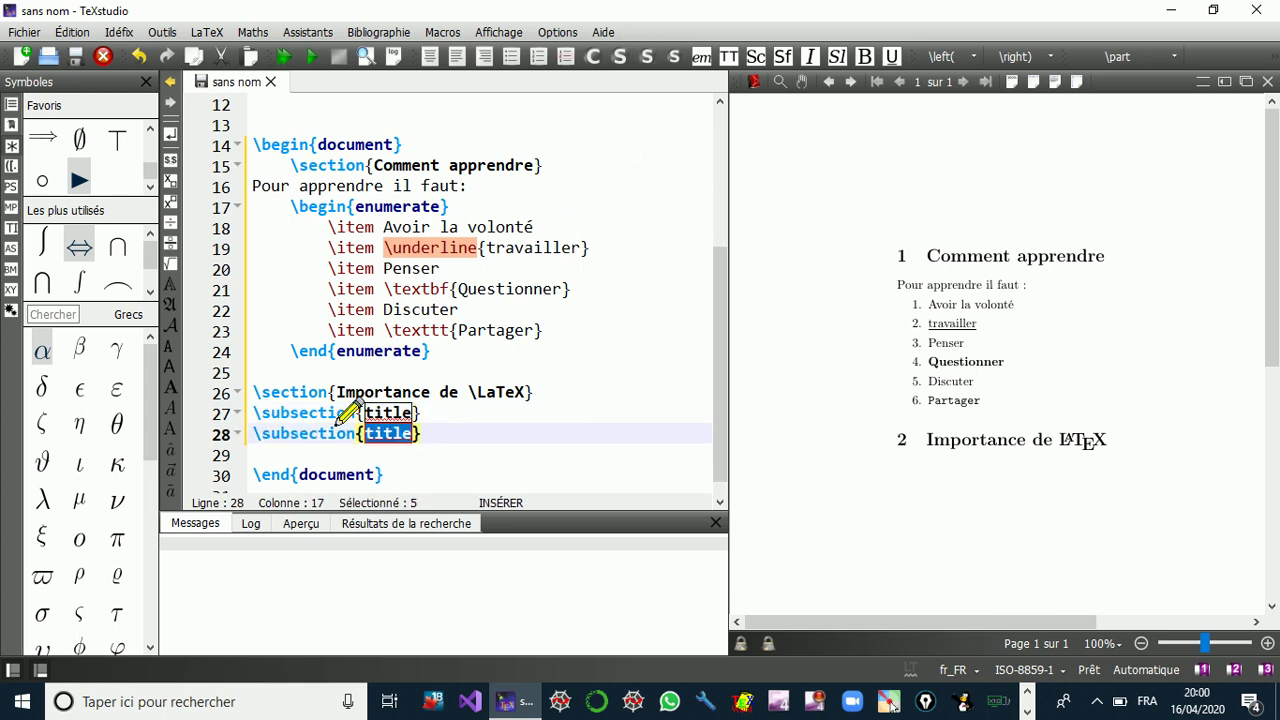
# - Replace the placeholder title of the first subsection with "Introduction"
pyautogui.click(413, 414)
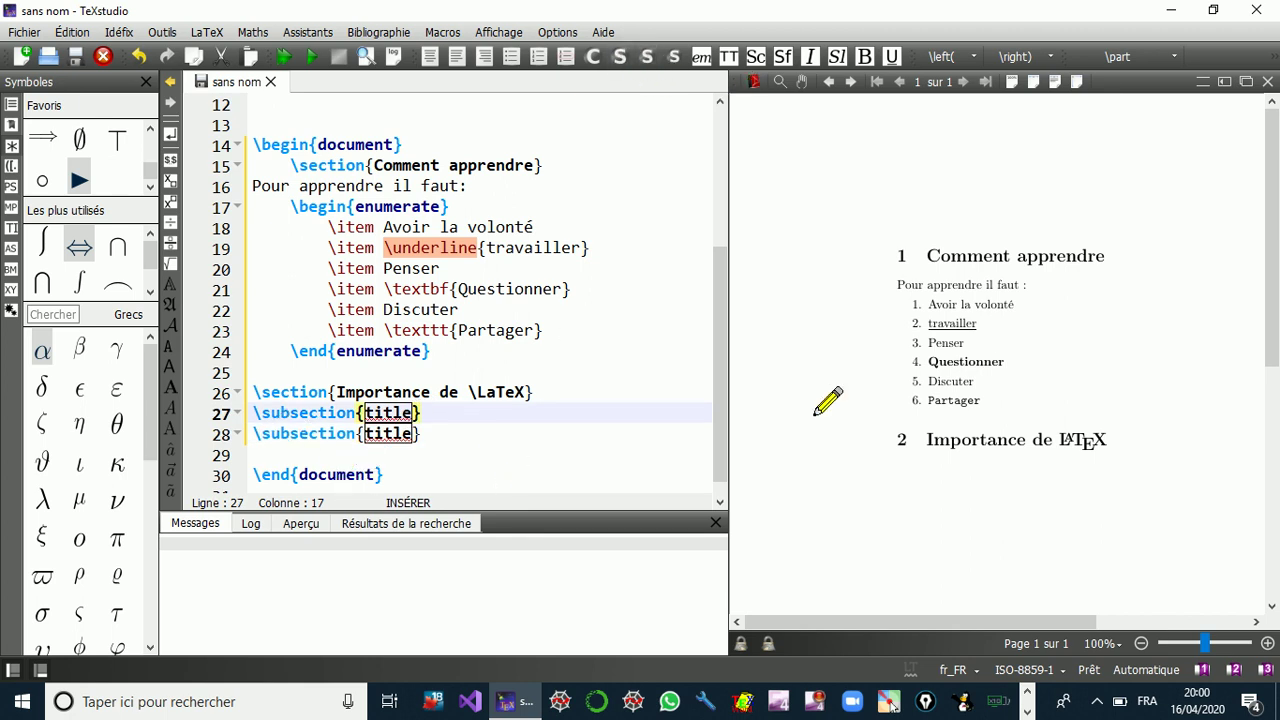
pyautogui.press('BackSpace')
pyautogui.press('BackSpace')
pyautogui.press('BackSpace')
pyautogui.press('BackSpace')
pyautogui.press('BackSpace')
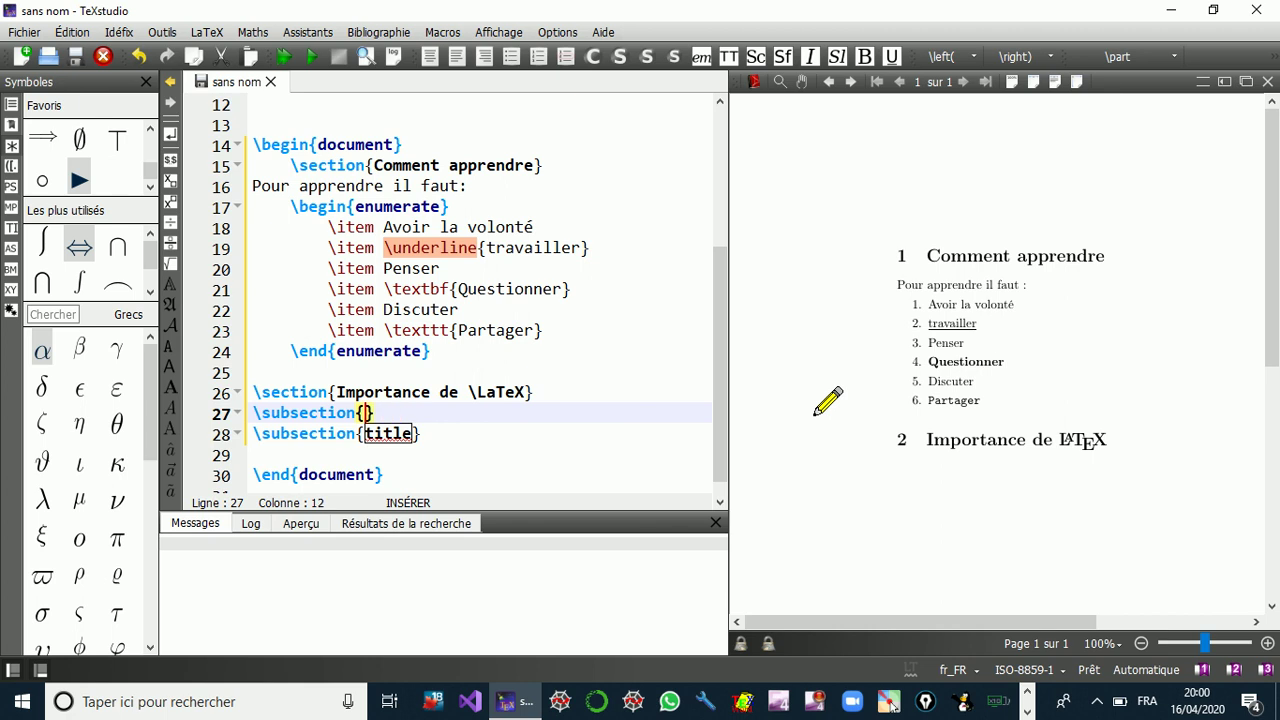
pyautogui.write('Introd')
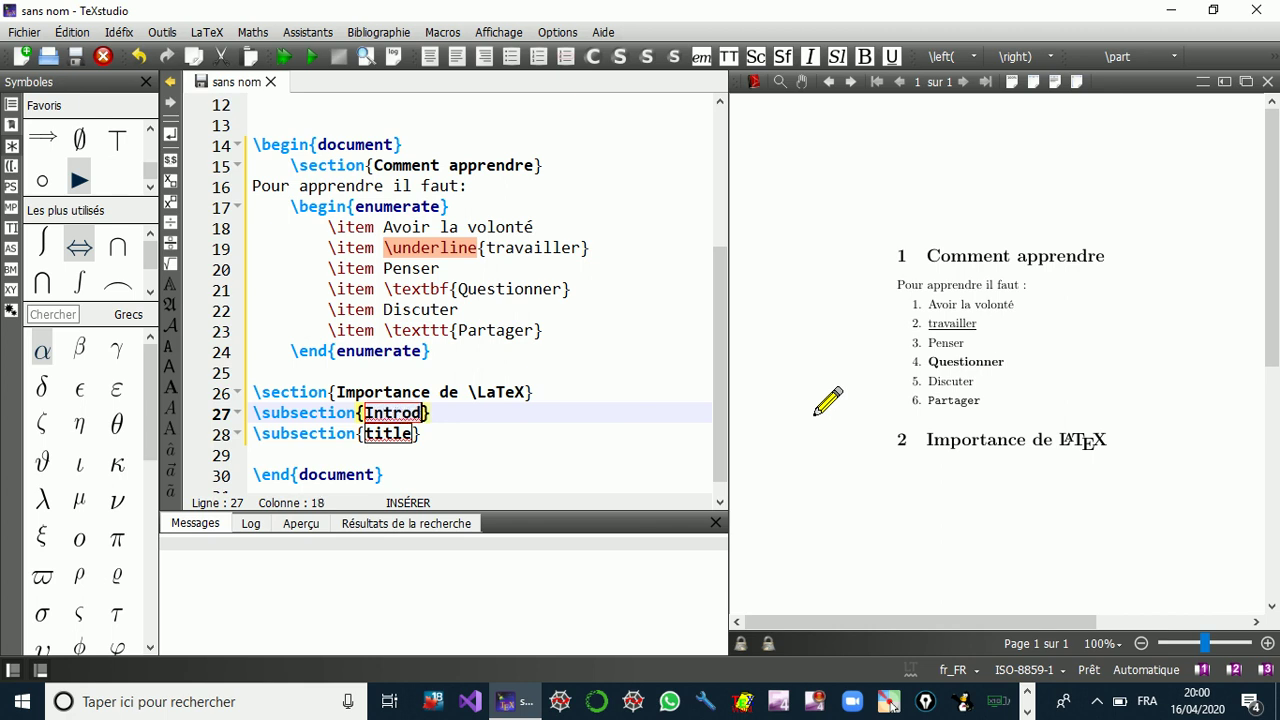
pyautogui.write('uction')
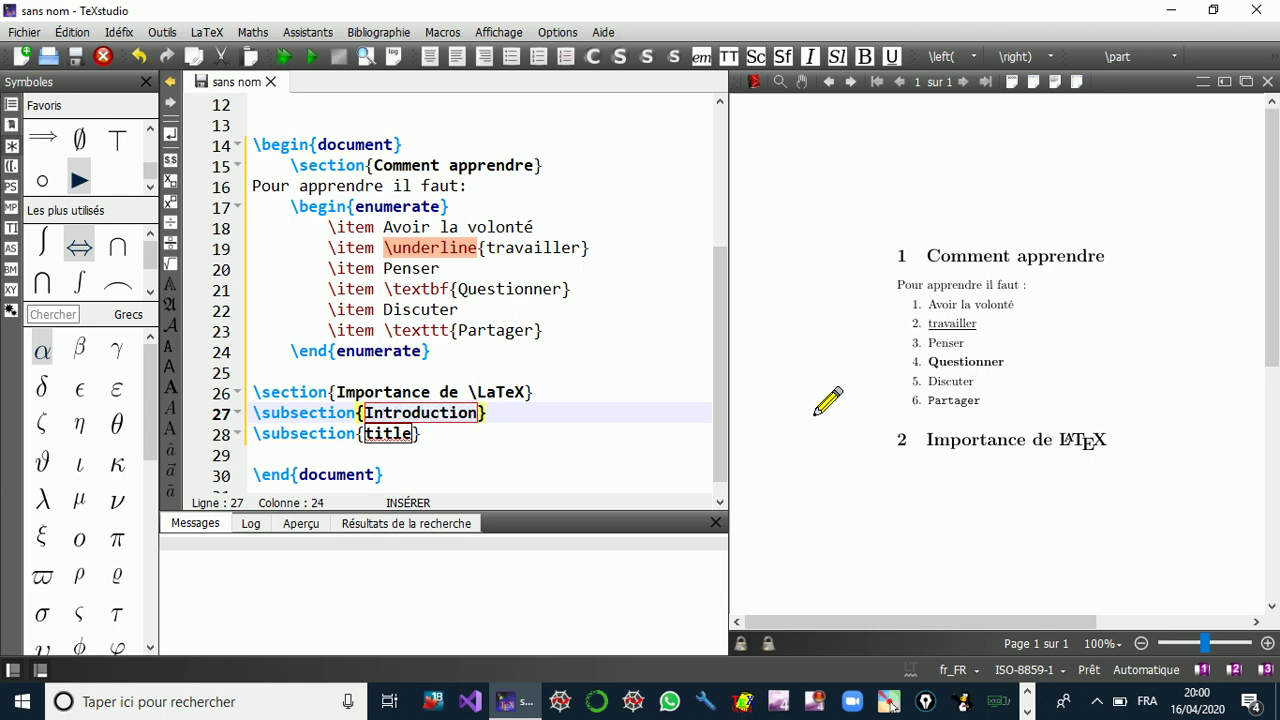
# - Write "Avant de commencer on va d'abord parler des origines de ce programme ..." on a new line under the Introduction subsection
pyautogui.press('Right')
pyautogui.press('Return')
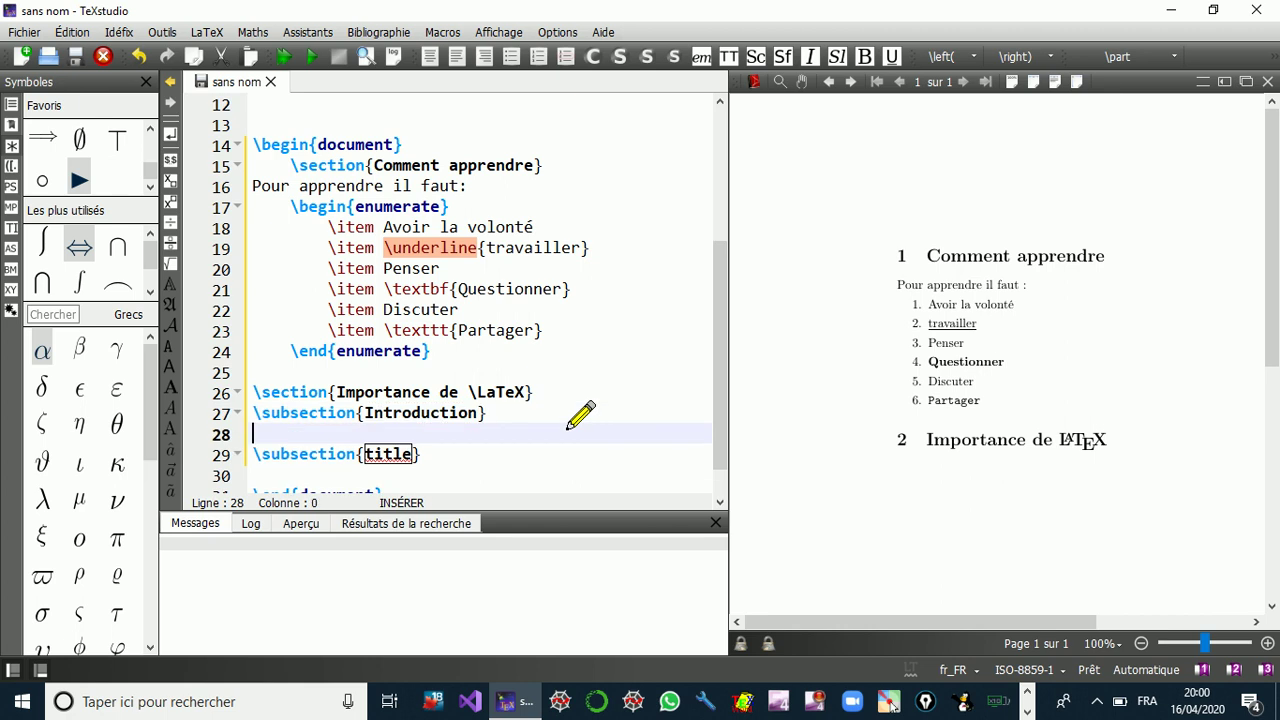
pyautogui.write('Avant de com')
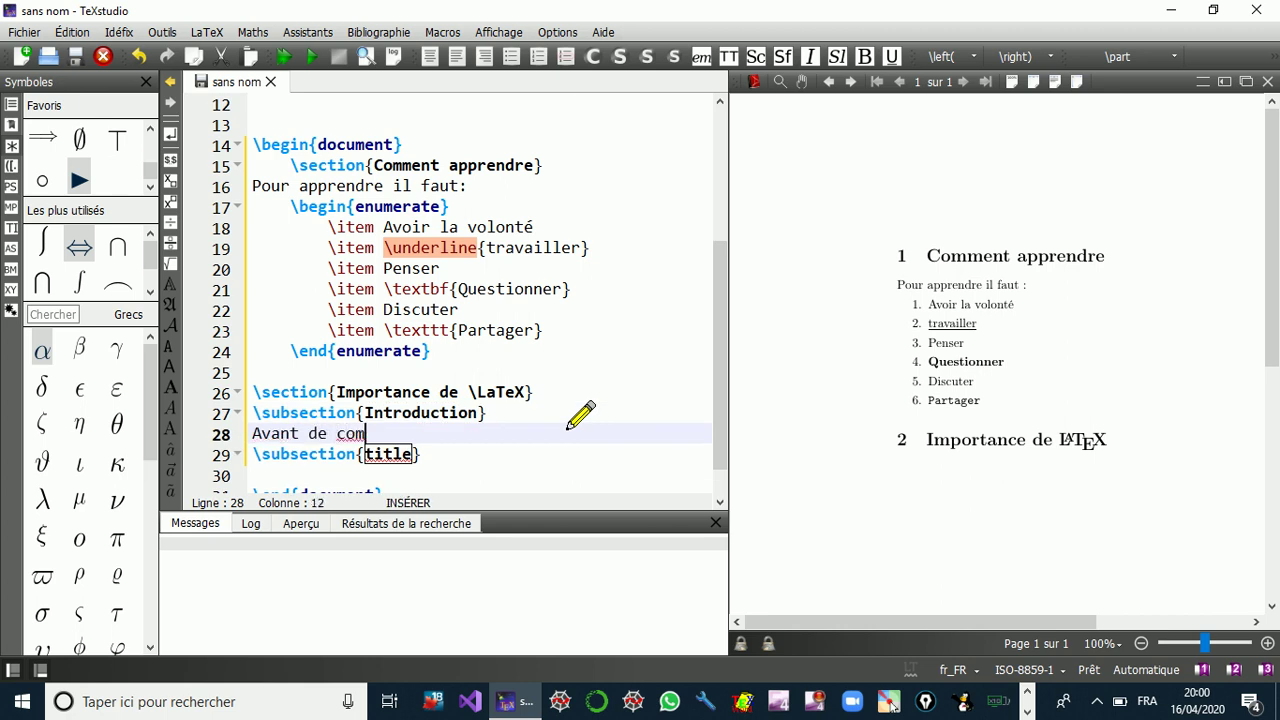
pyautogui.write('mencer on')
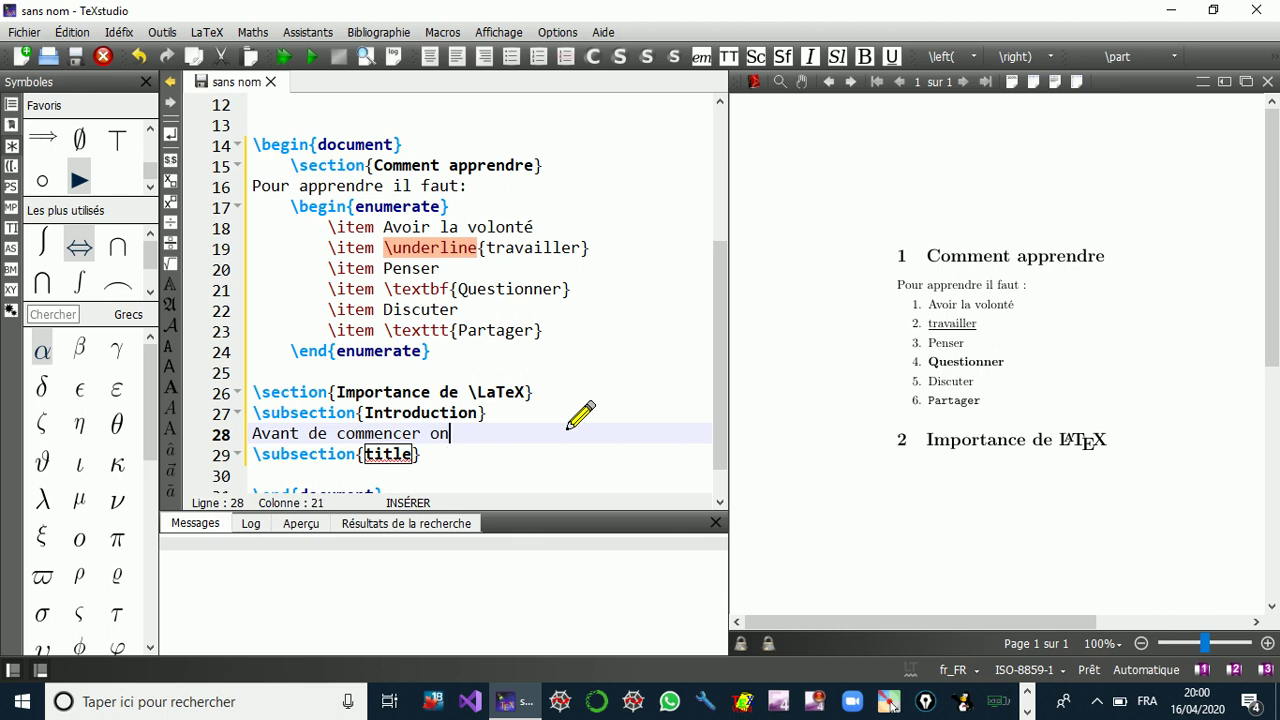
pyautogui.write(" va d'abord par")
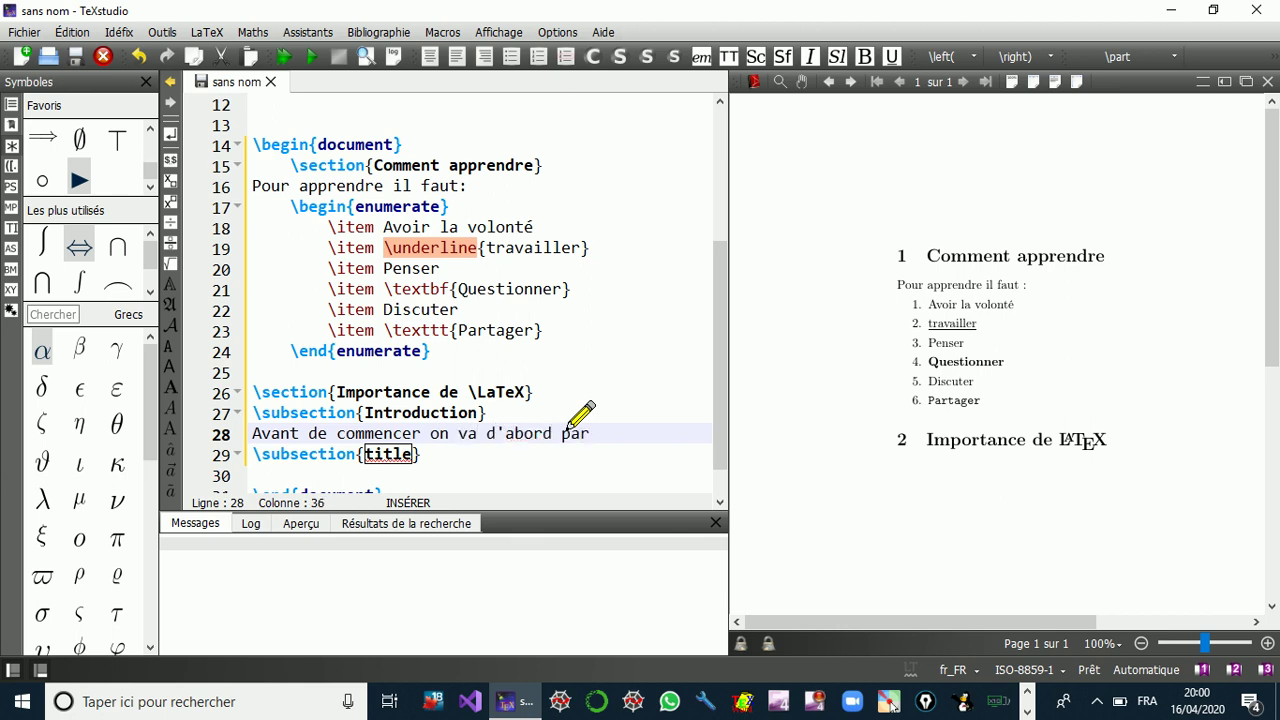
pyautogui.write('ler des origines de ce')
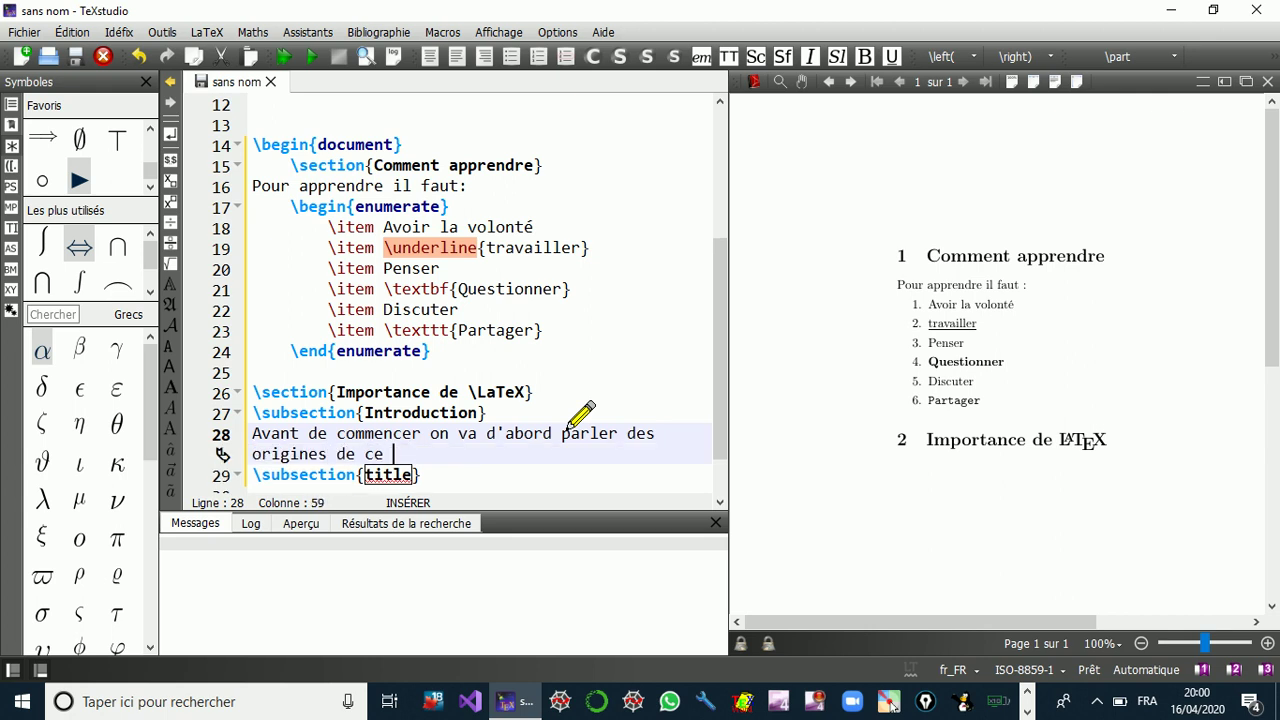
pyautogui.write(' lana')
pyautogui.press('BackSpace')
pyautogui.press('BackSpace')
pyautogui.press('BackSpace')
pyautogui.write('rogramme ...')
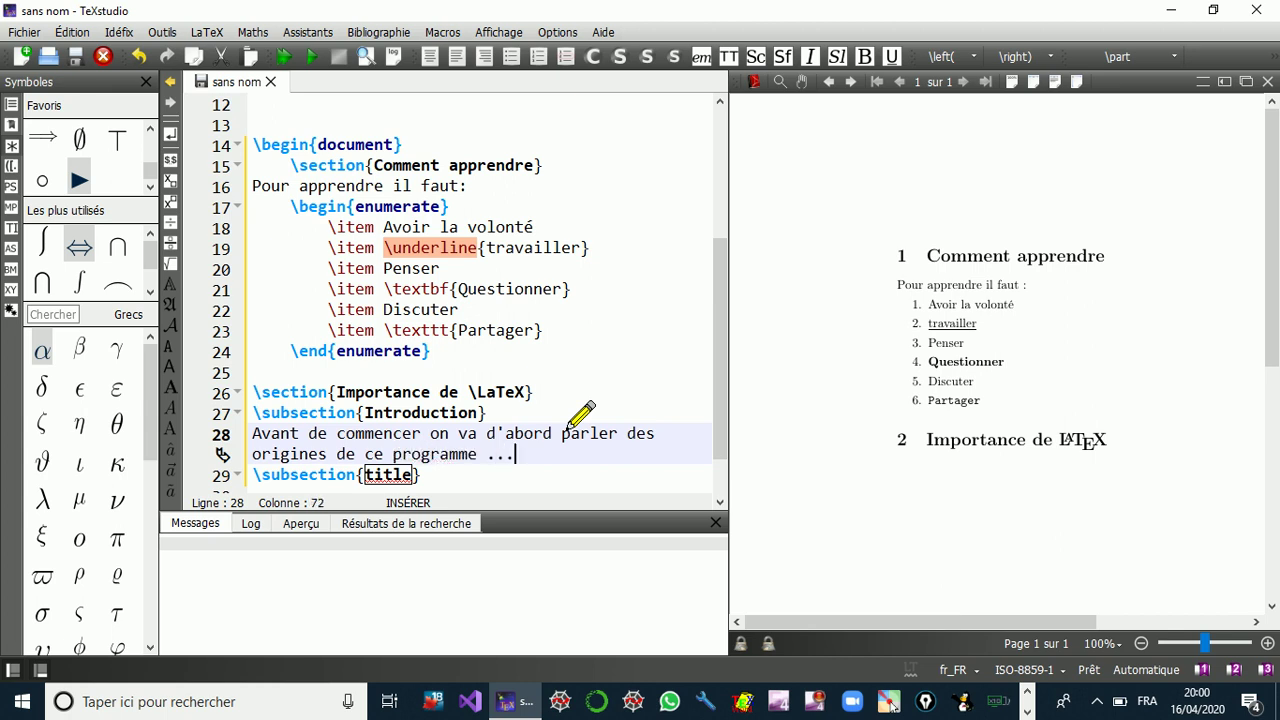
# - Replace the placeholder title of the second subsection with "Nomination"
pyautogui.scroll(-1, 570, 424)
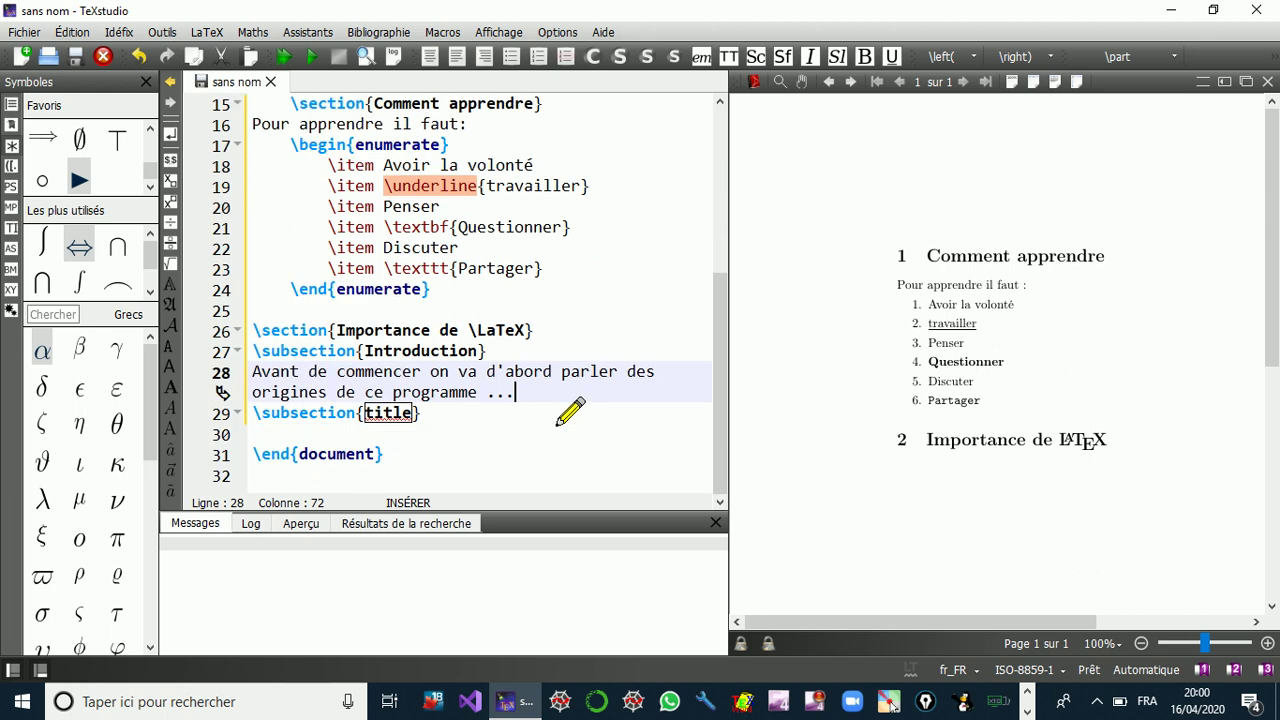
pyautogui.click(410, 418)
pyautogui.press('BackSpace')
pyautogui.press('BackSpace')
pyautogui.press('BackSpace')
pyautogui.press('BackSpace')
pyautogui.press('BackSpace')
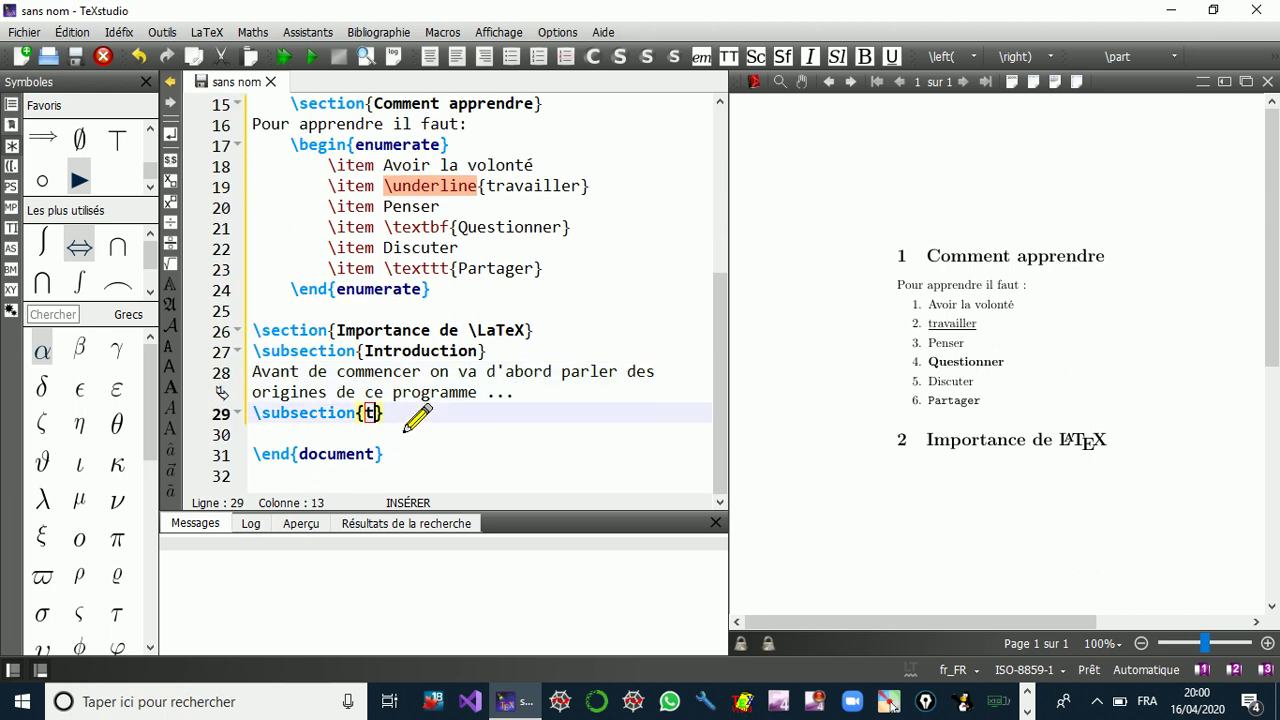
pyautogui.write('Nomination')
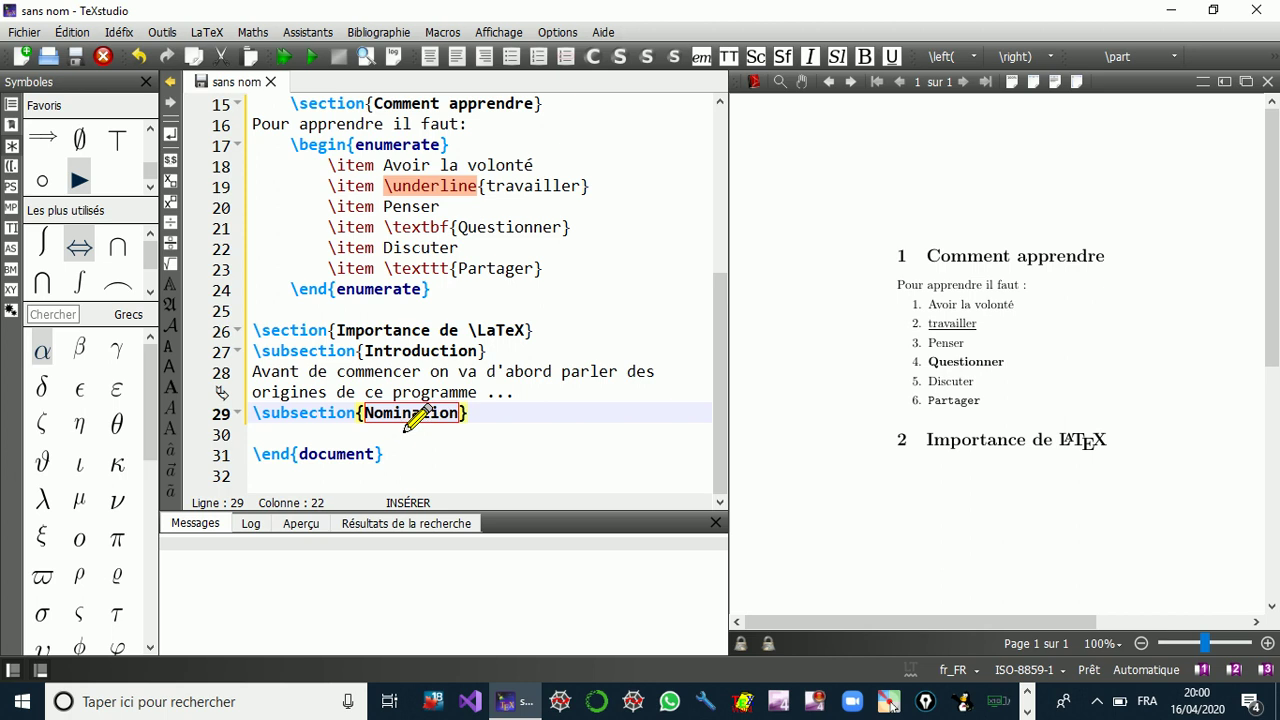
# - Write "Il est nommé ainsi par son auteur et il impose de conserver ce nom pour des versions à venir ..." under the Nomination subsection
pyautogui.click(464, 419)
pyautogui.press('Return')
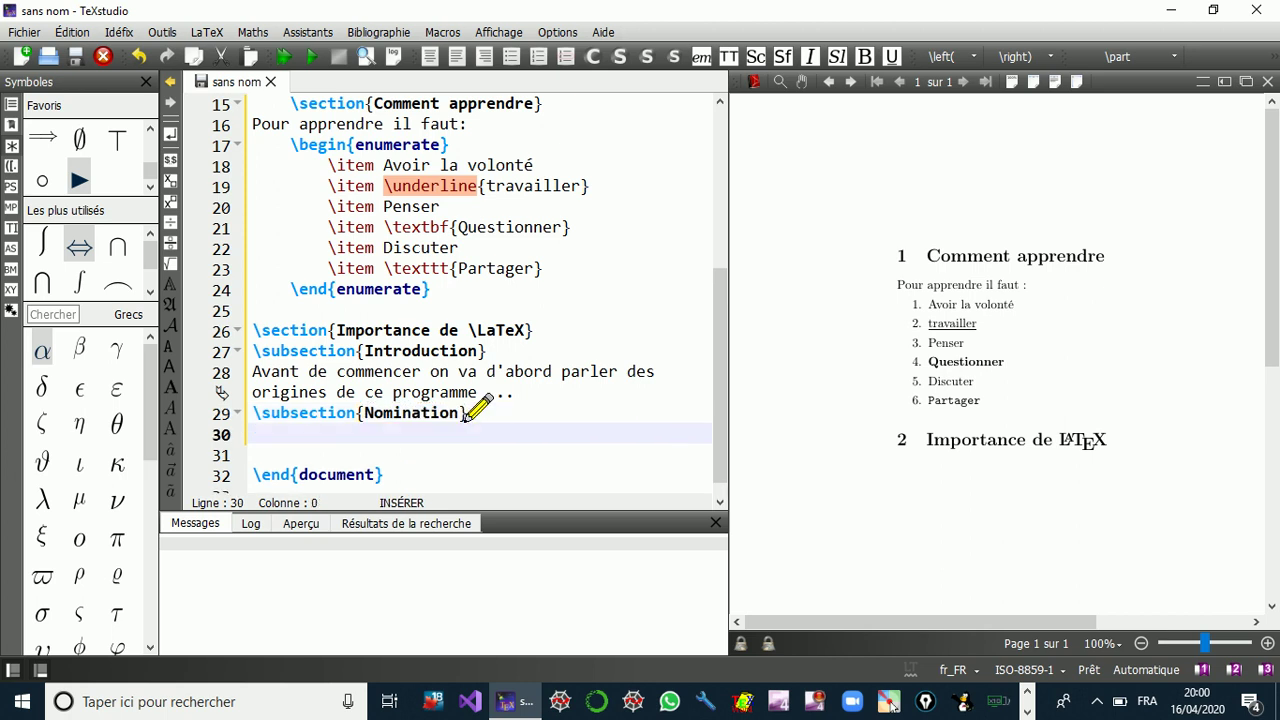
pyautogui.write('Il est nommé ai')
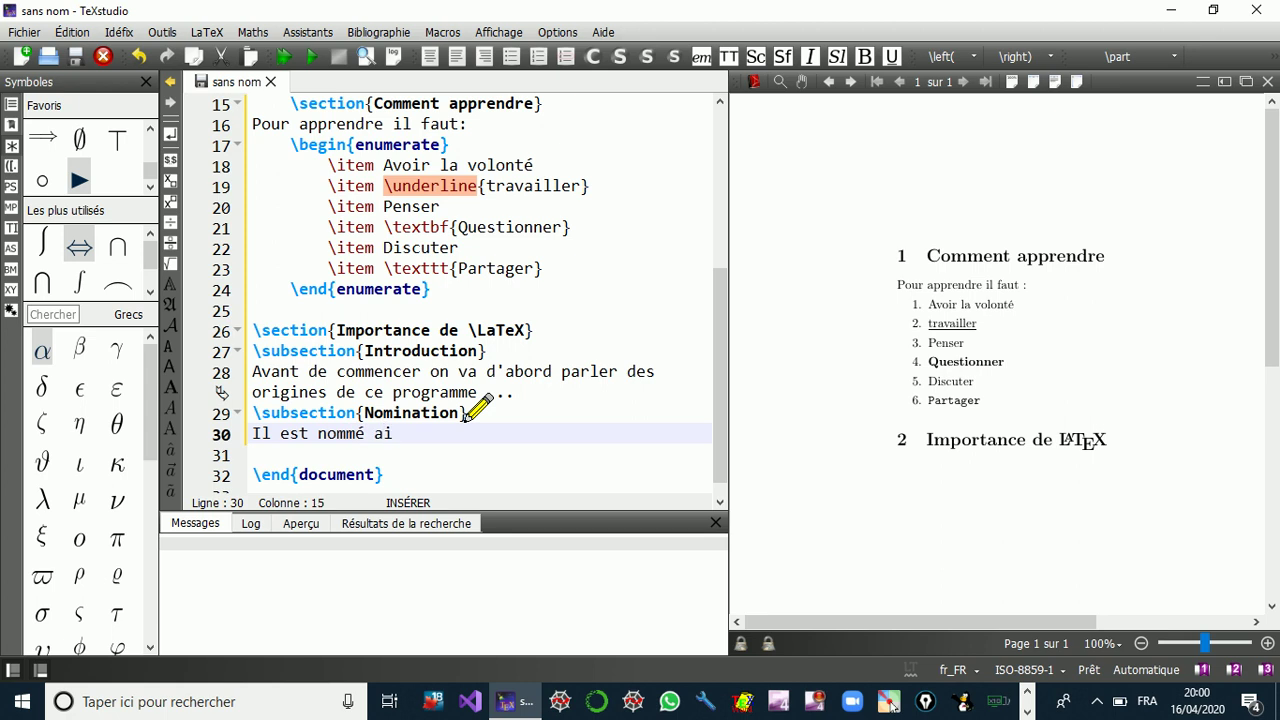
pyautogui.write('nsi par son auteur et il')
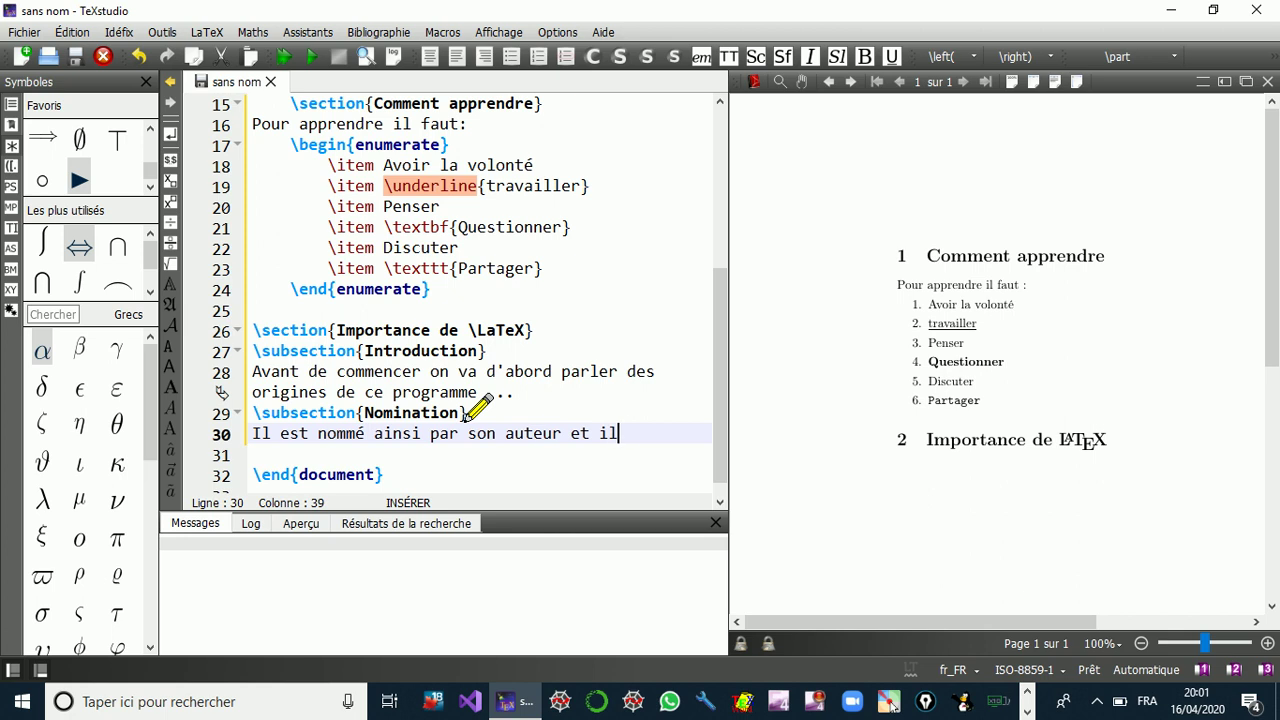
pyautogui.write(' impose de conserver')
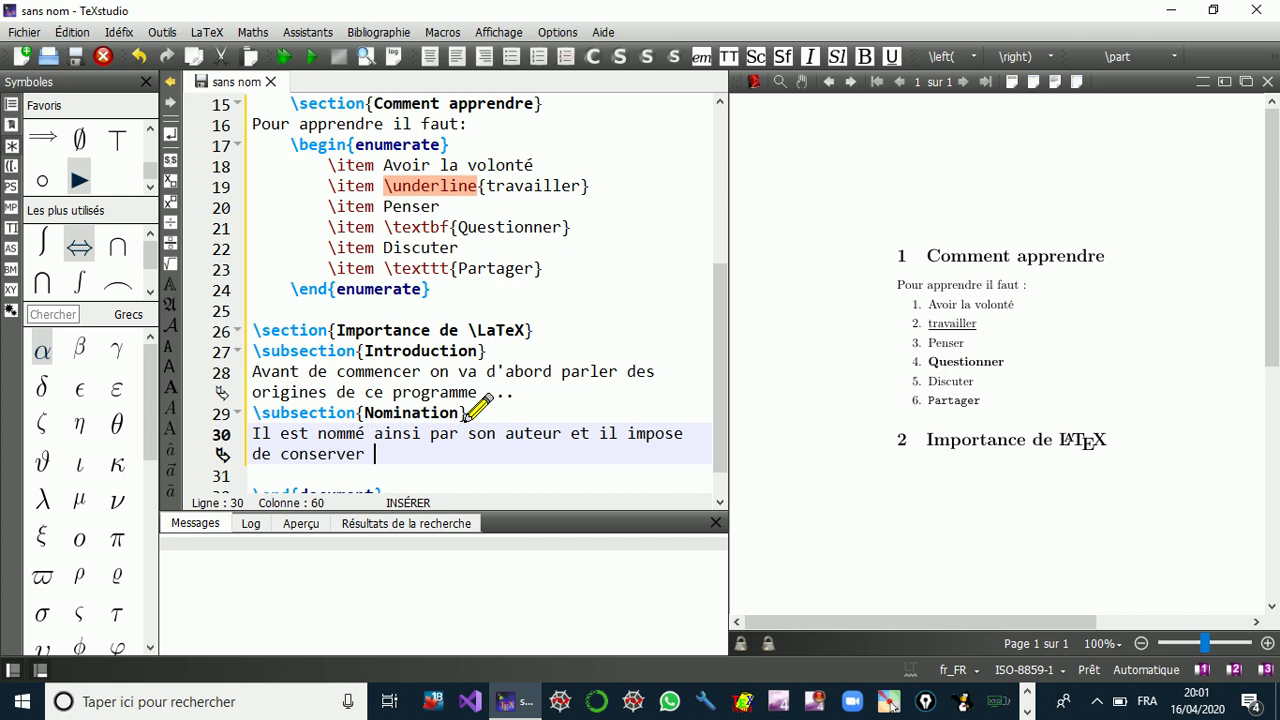
pyautogui.write(' ce nom pour des')
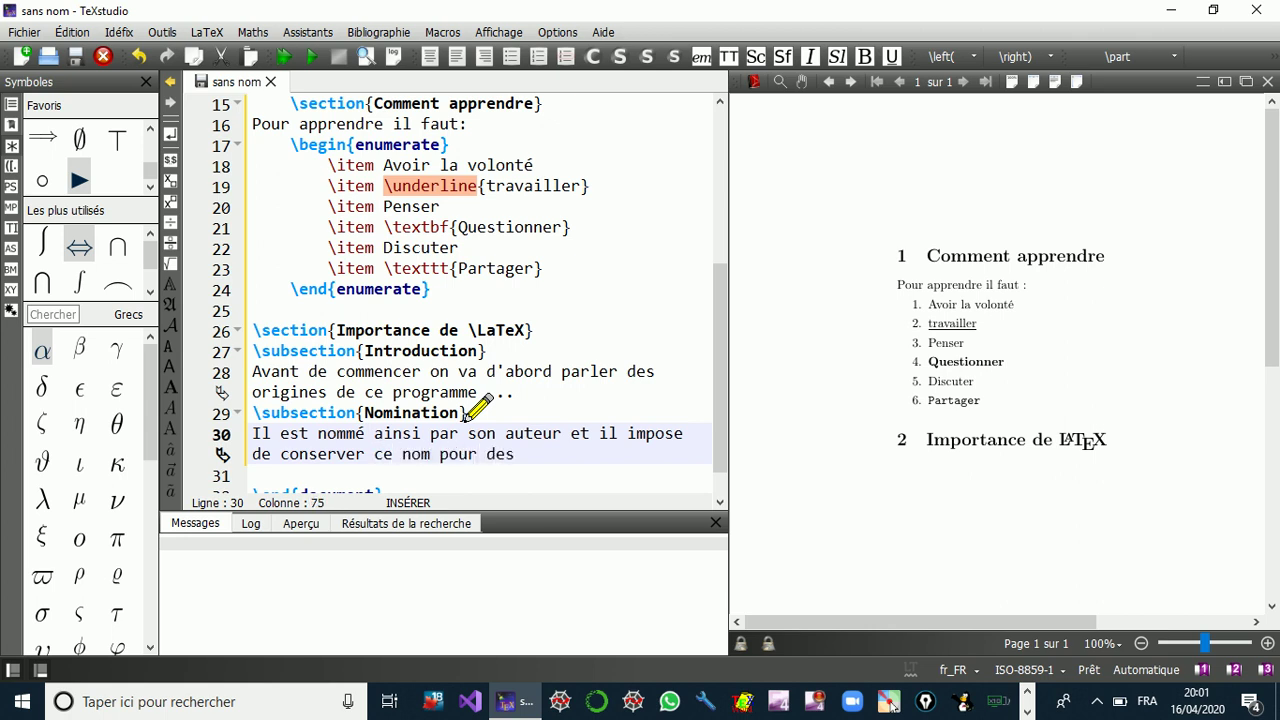
pyautogui.write(' vesrions à venir ...')
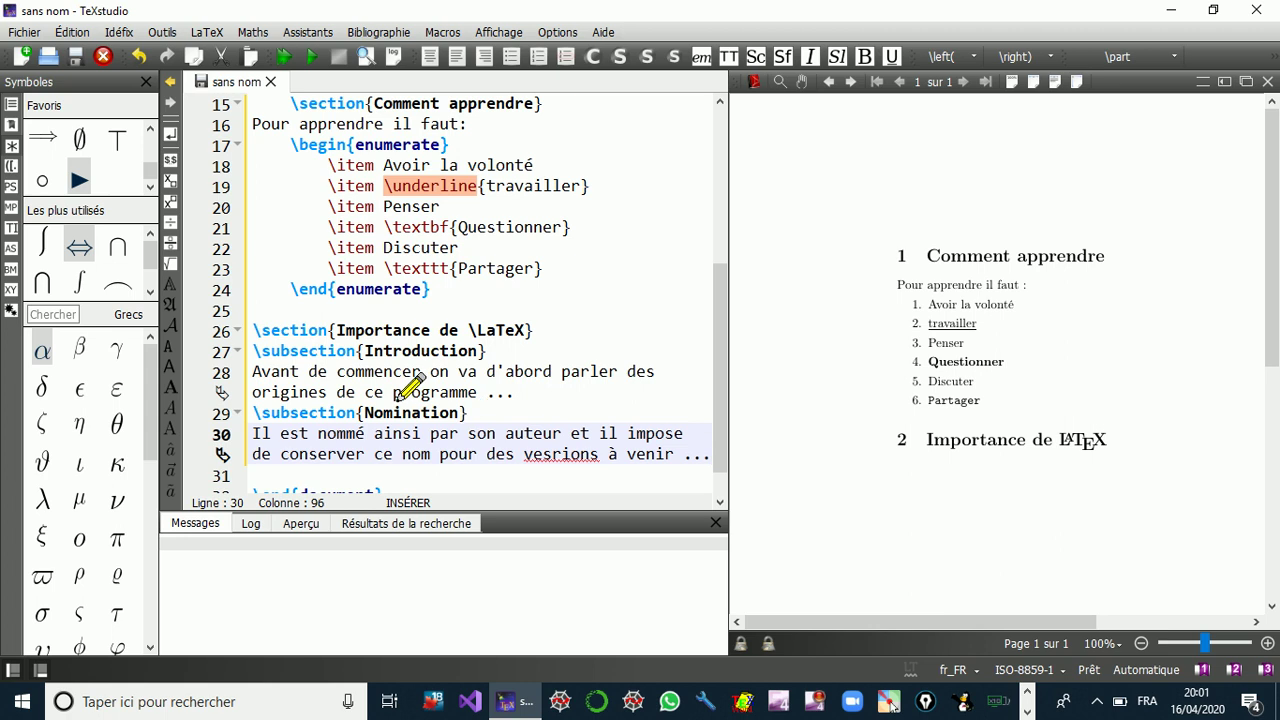
pyautogui.rightClick(555, 456)
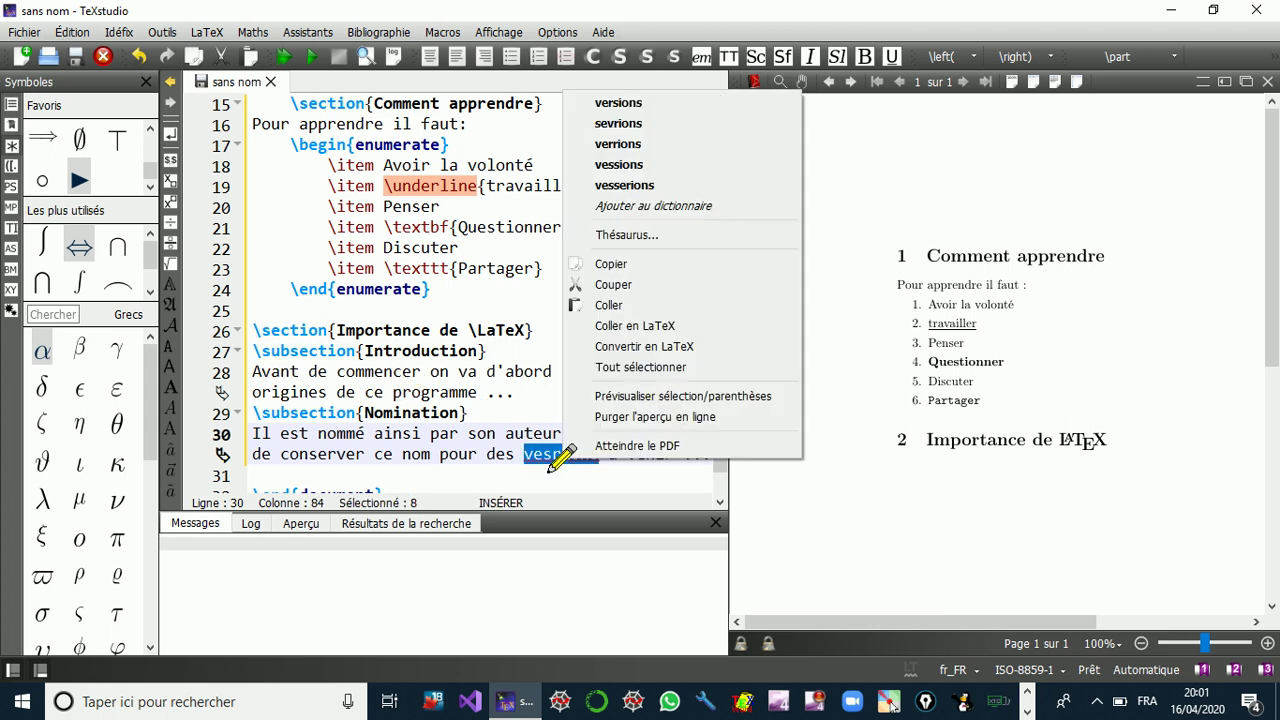
pyautogui.click(628, 104)
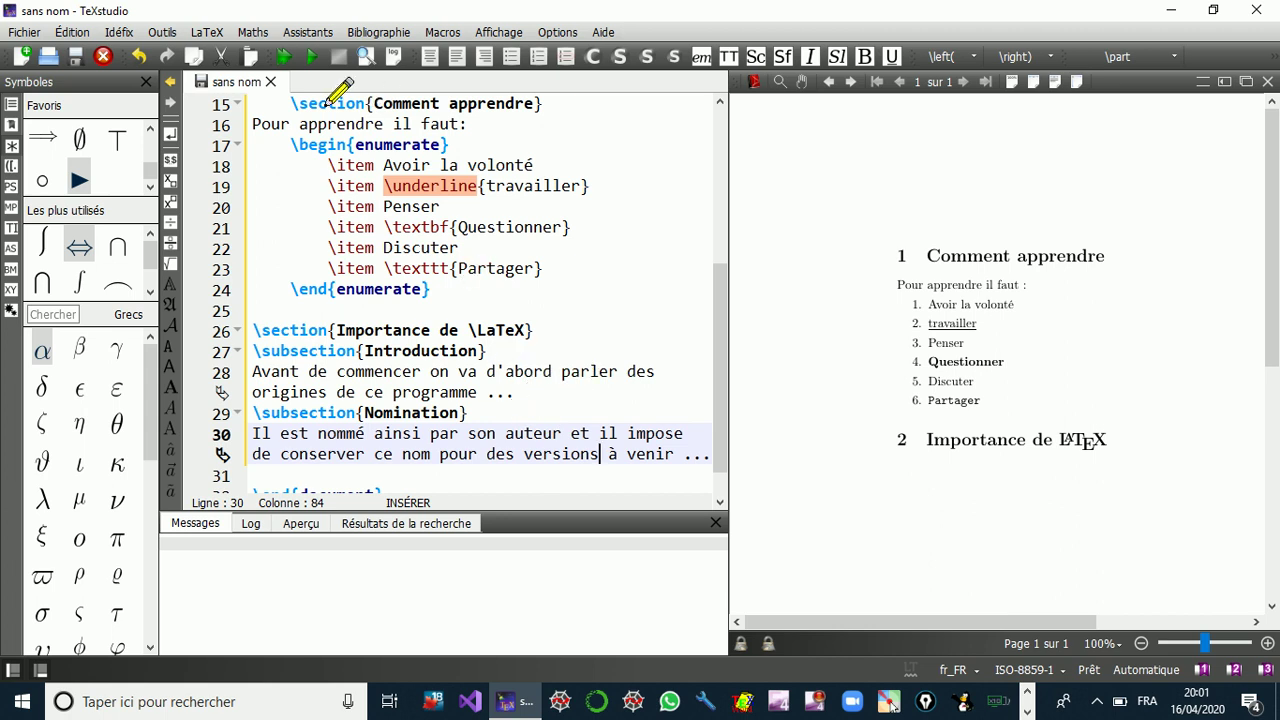
# - Compile the document and check the two new subsections across the full text width in the PDF preview
pyautogui.click(308, 56)
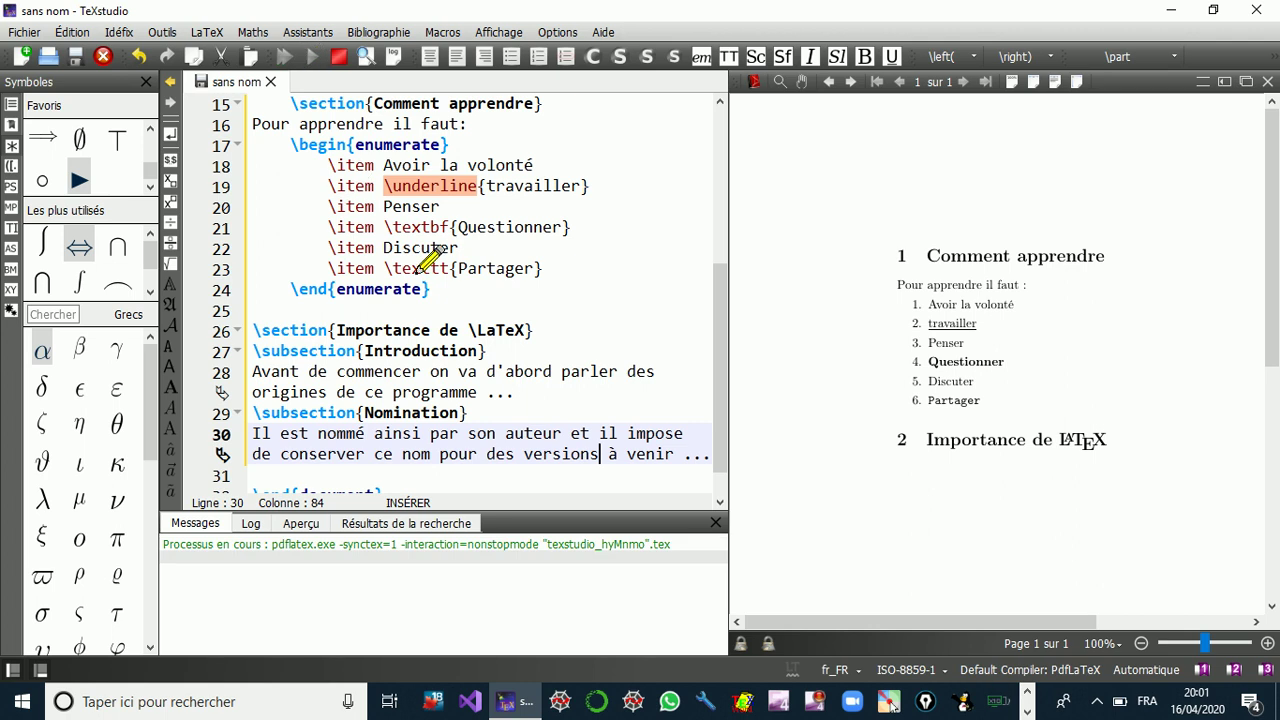
pyautogui.moveTo(418, 268)
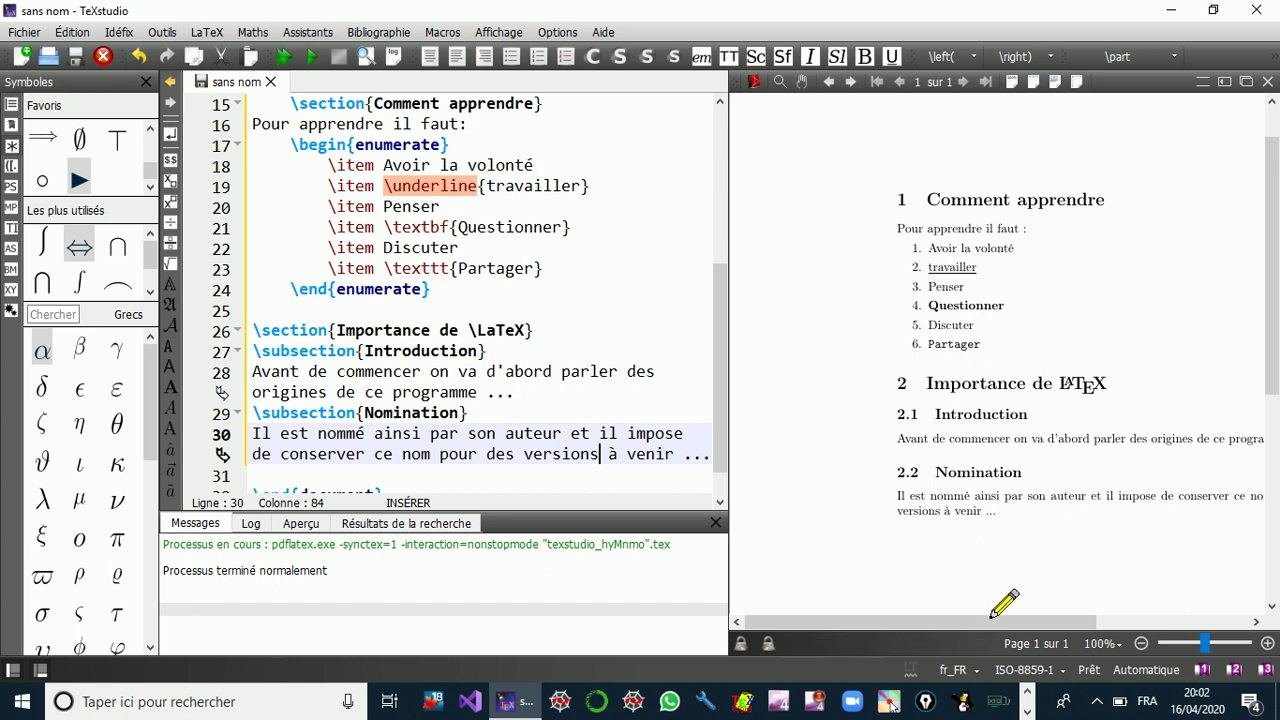
pyautogui.moveTo(997, 614); pyautogui.dragTo(1062, 617)
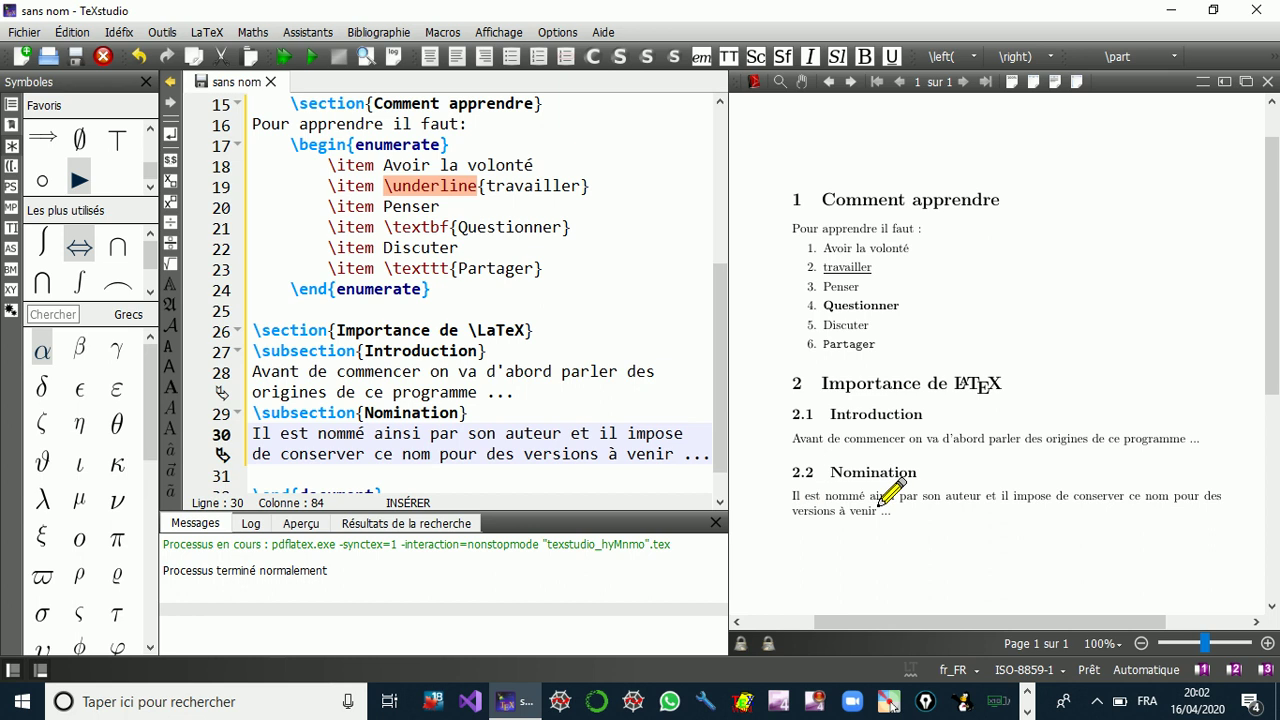
pyautogui.scroll(-2, 1003, 305)
pyautogui.scroll(3, 1003, 305)
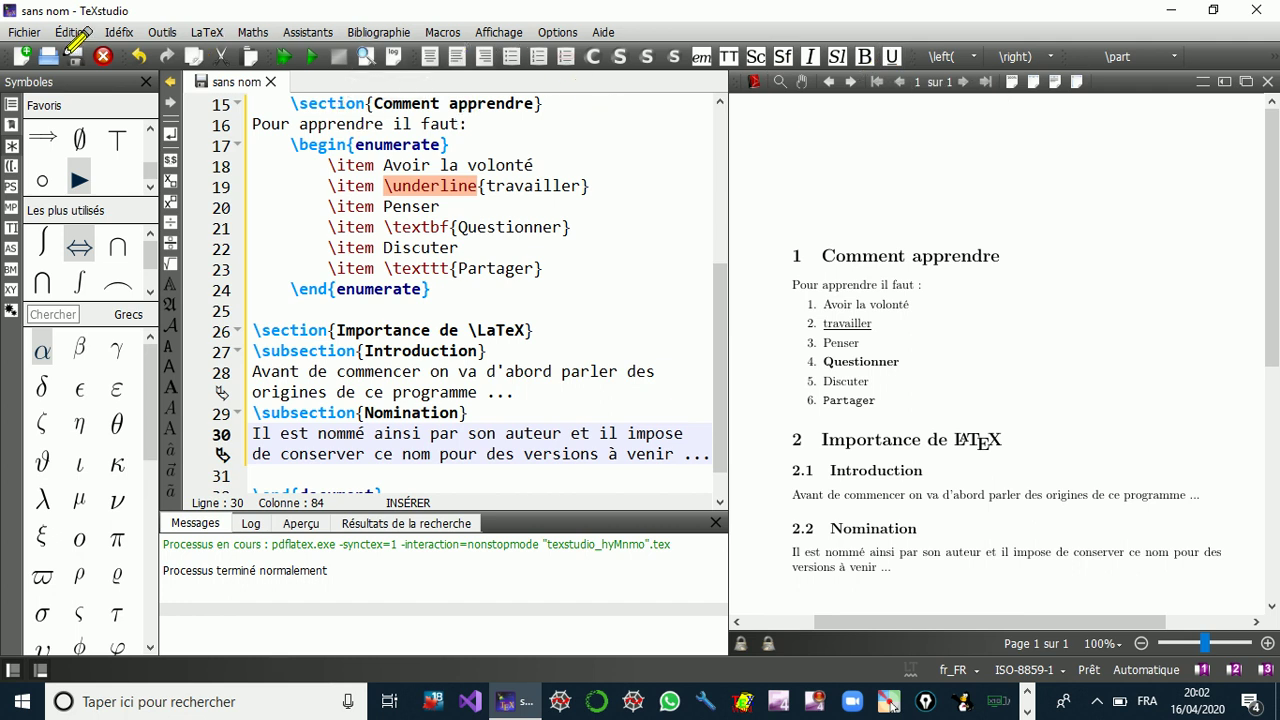
# - Review the LaTeX source from the document class line through the enumerate list and sections to the end of the document
pyautogui.scroll(1, 580, 335)
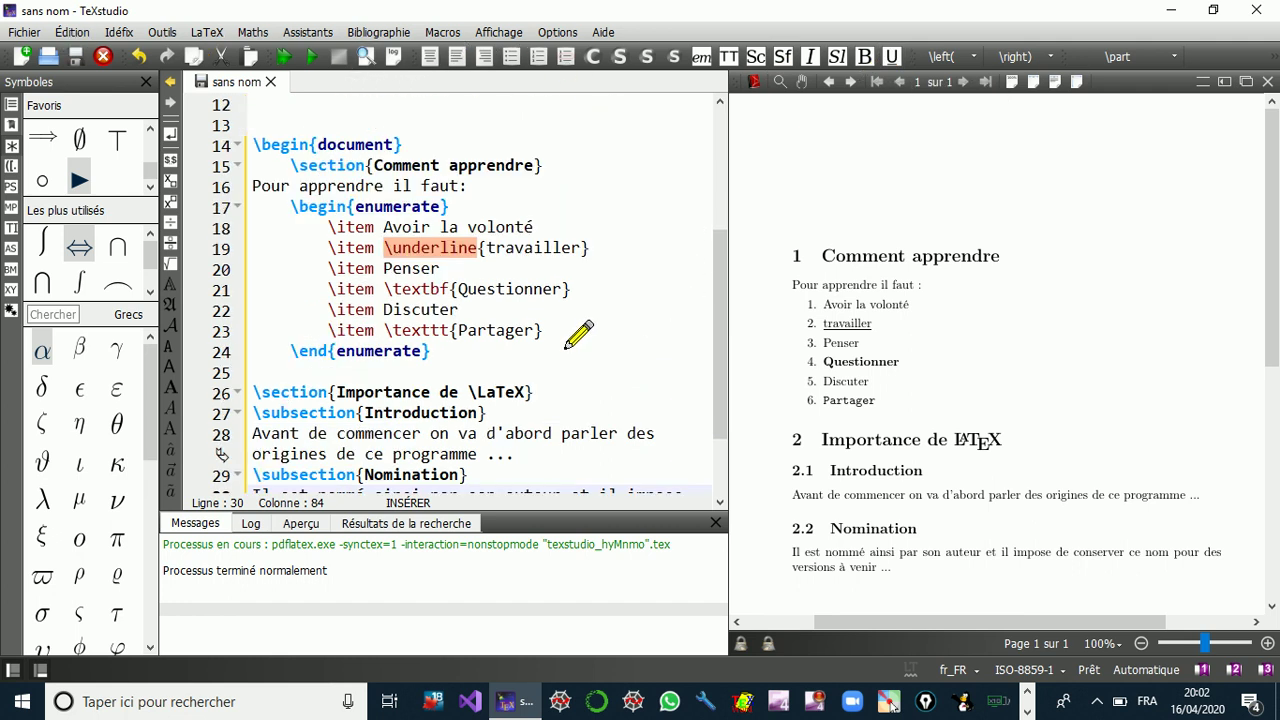
pyautogui.scroll(4, 578, 335)
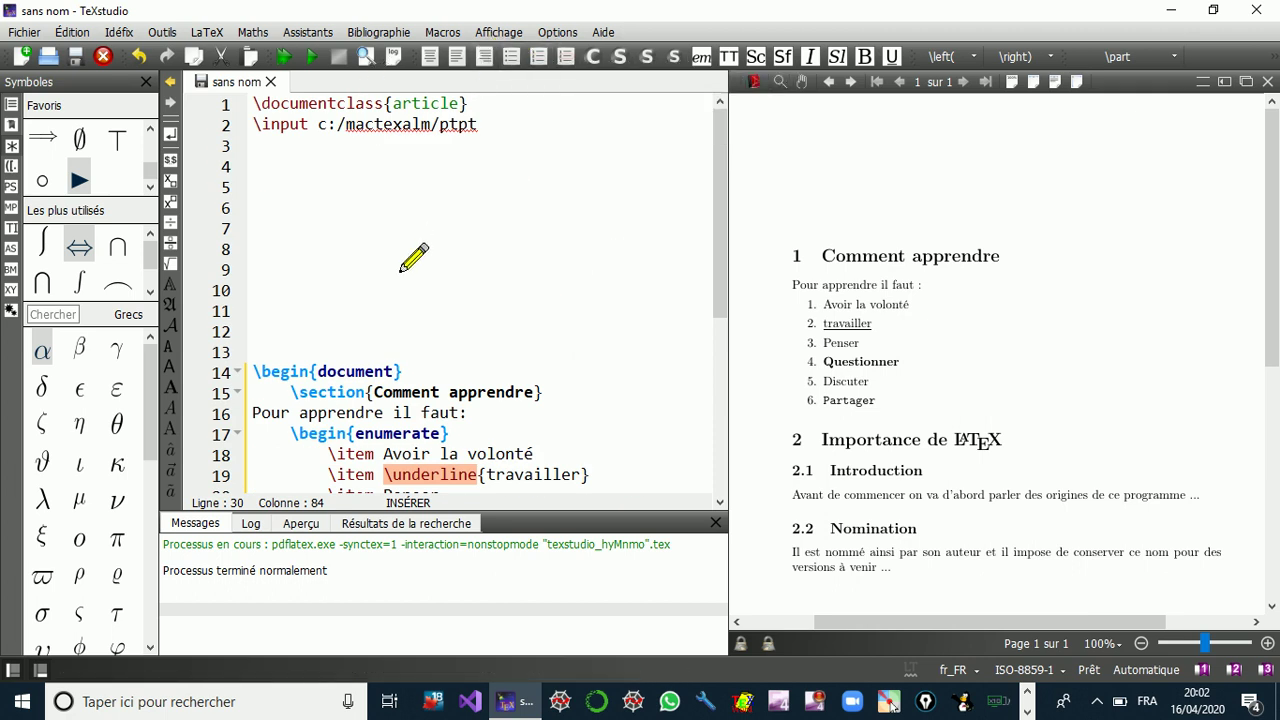
pyautogui.scroll(-5, 413, 258)
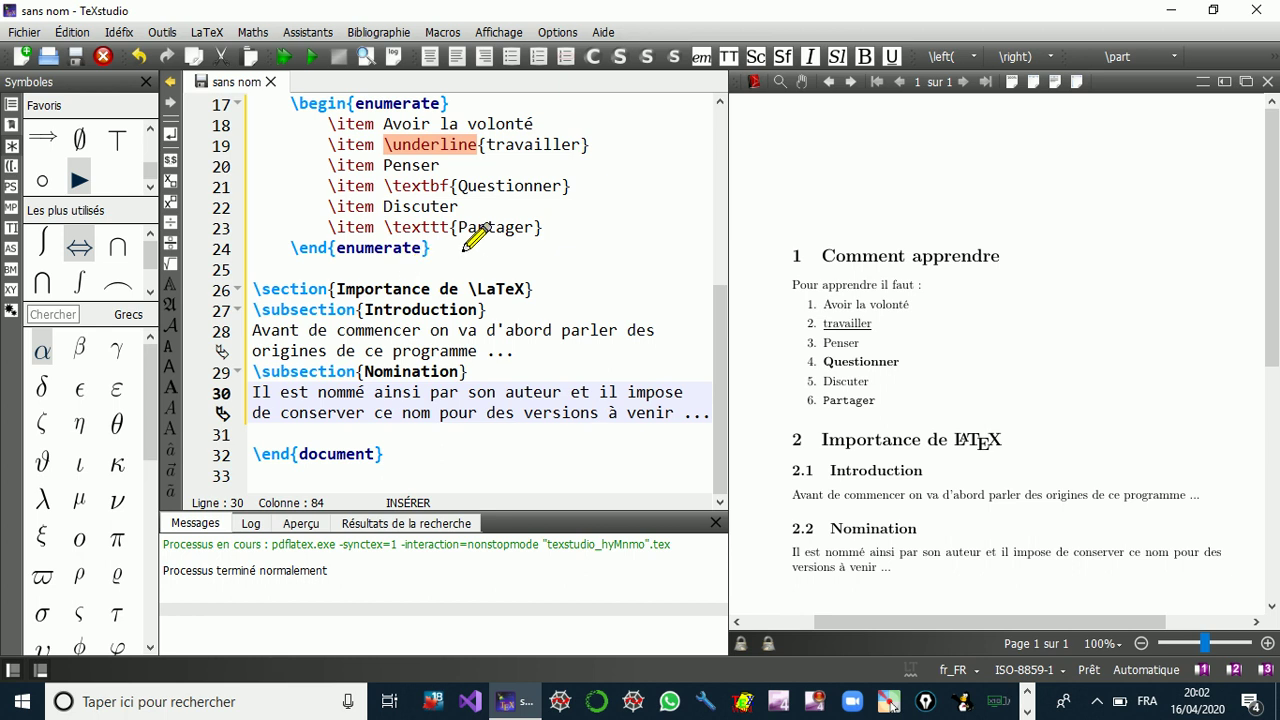
pyautogui.scroll(3, 478, 240)
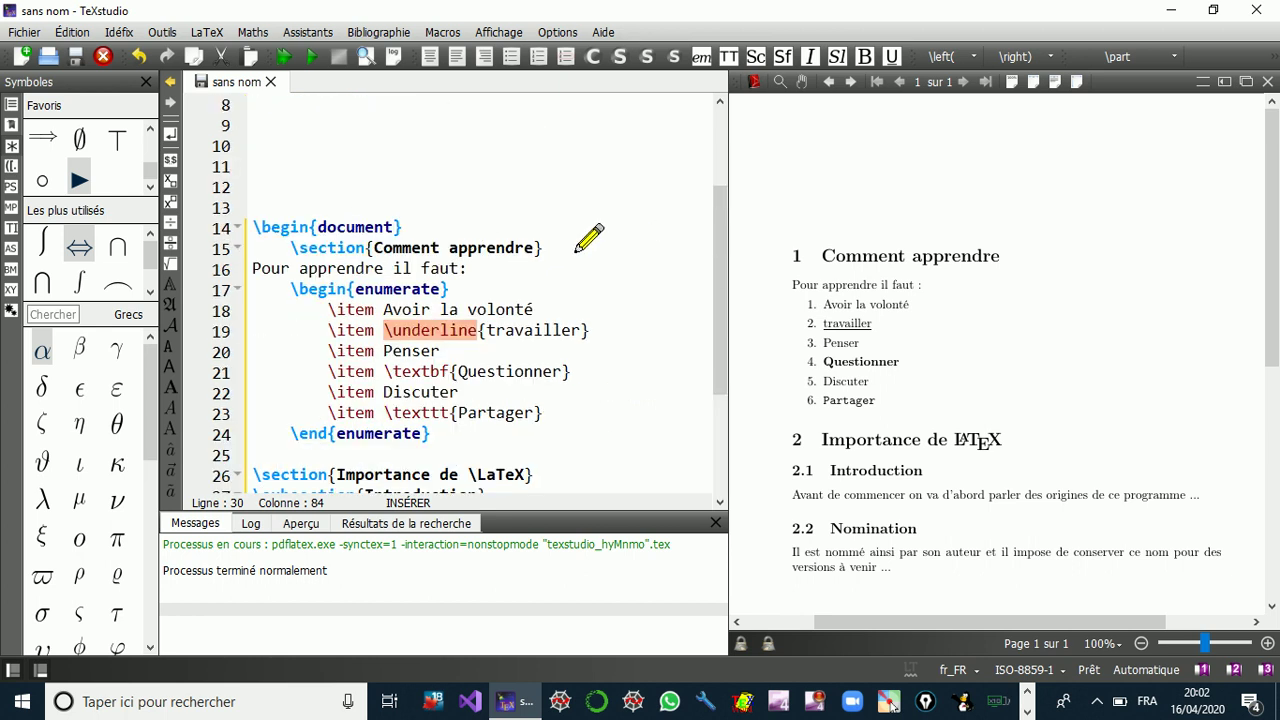
pyautogui.scroll(-3, 589, 237)
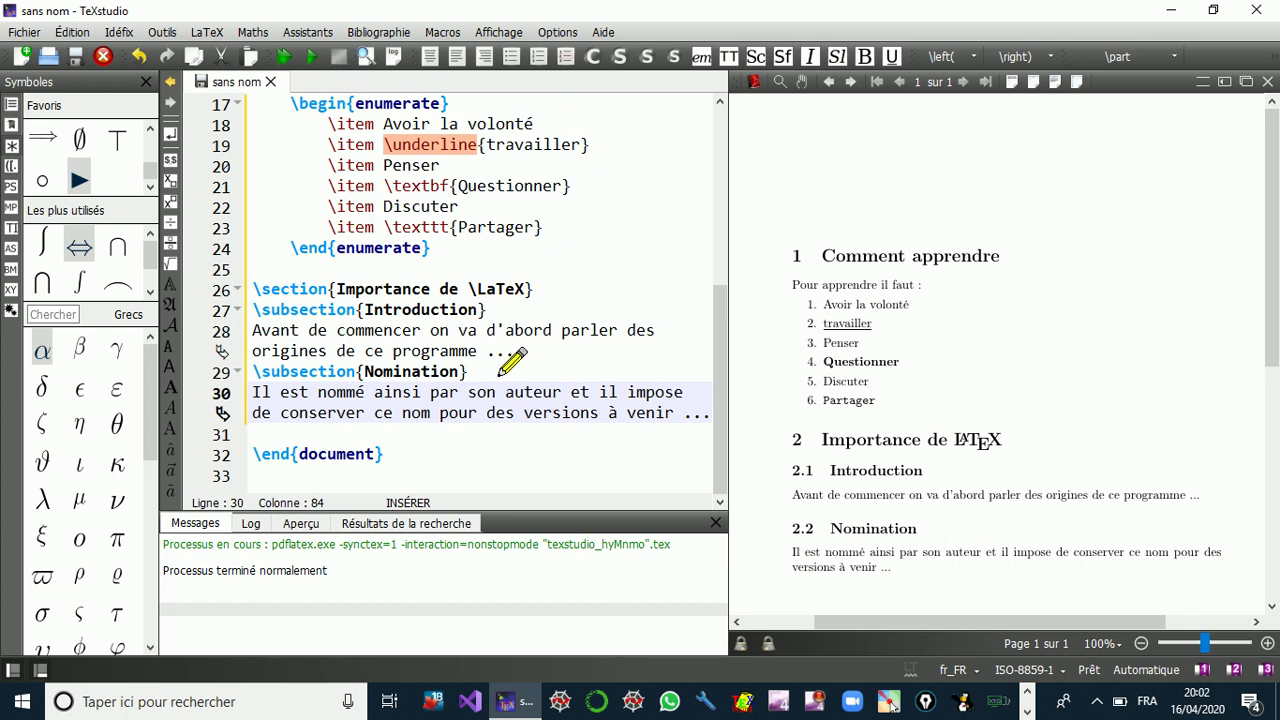
pyautogui.moveTo(506, 234)
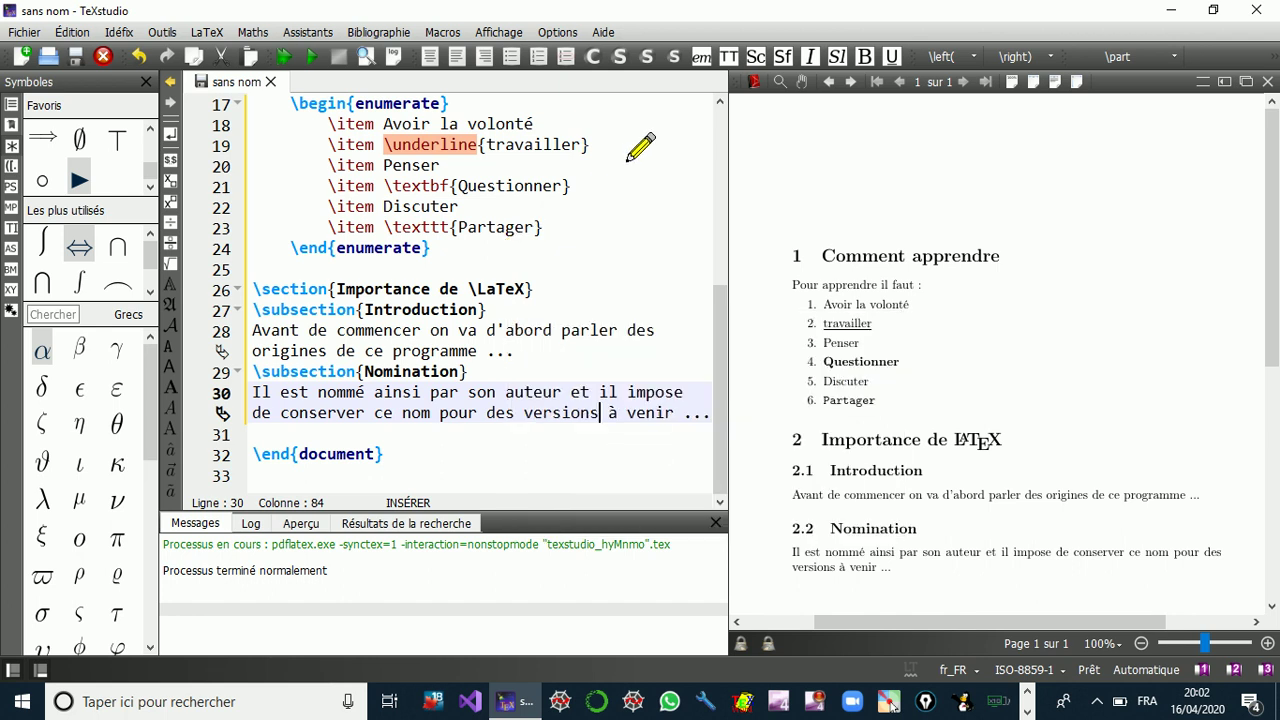